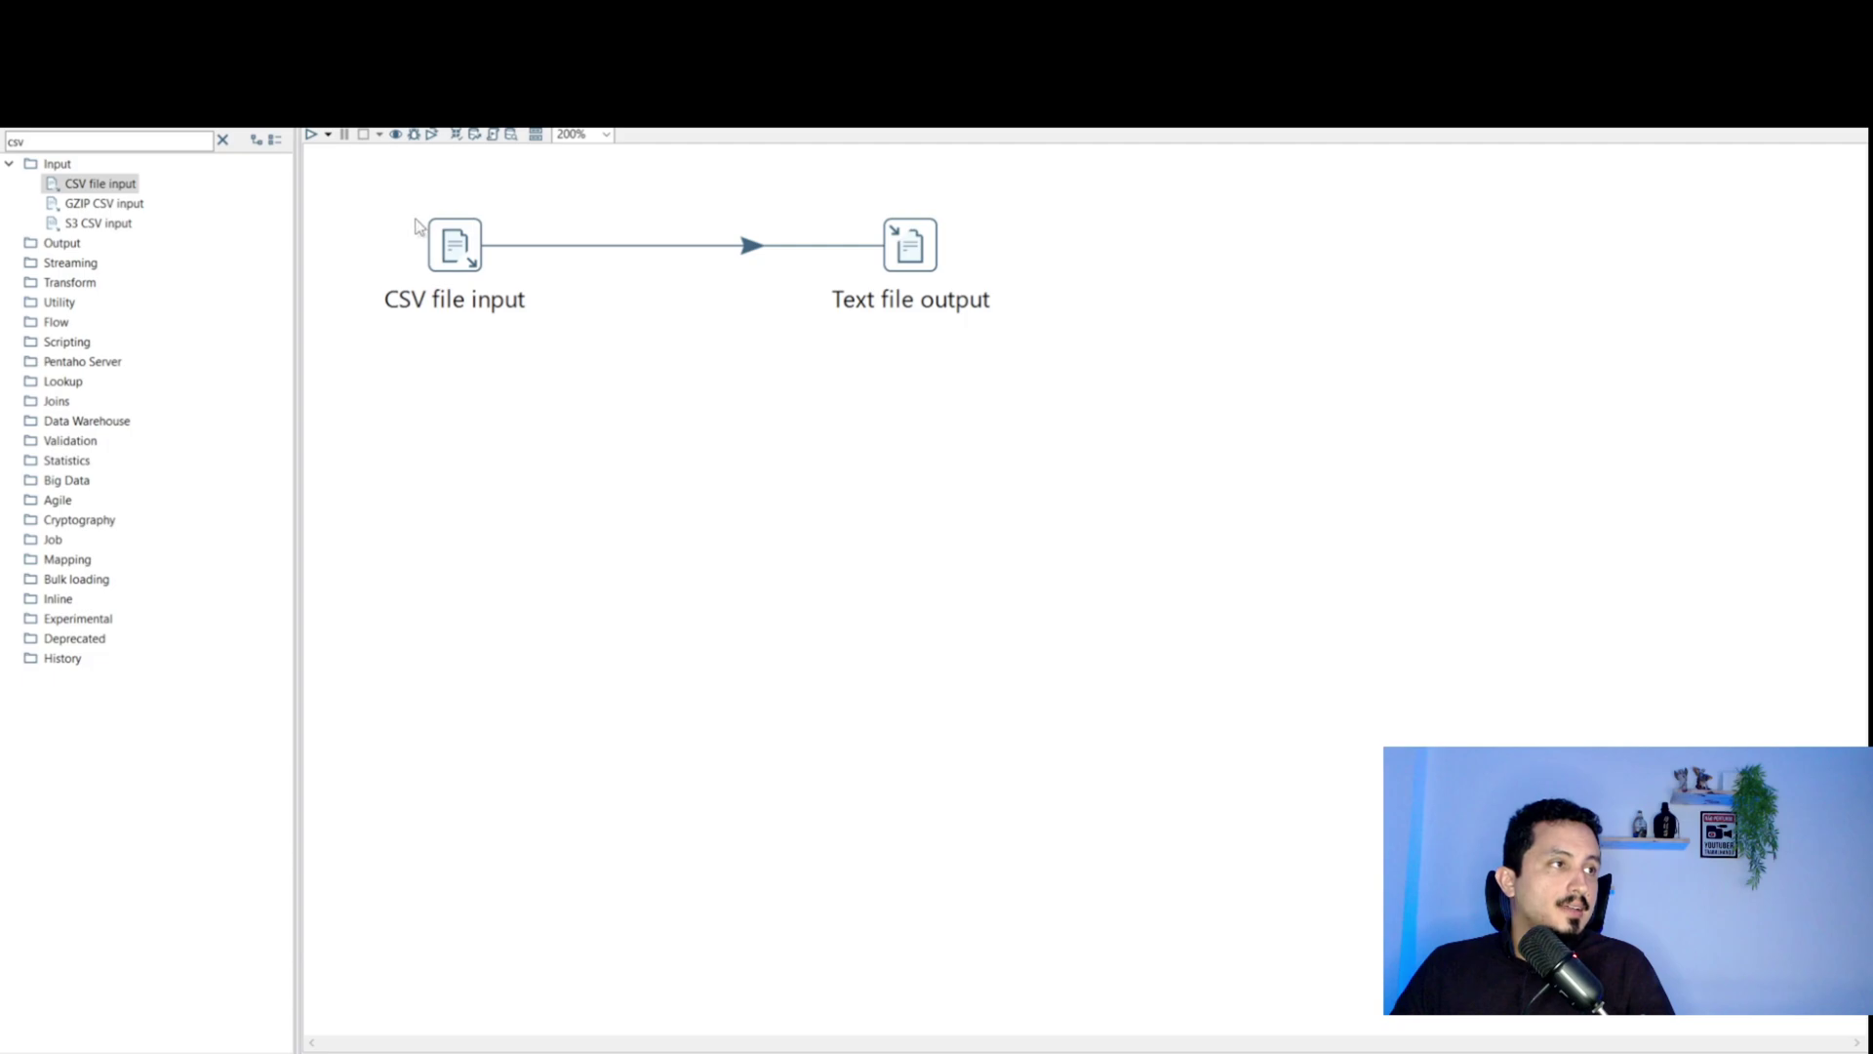
Preview the rows of Heart disease.csv from the CSV file input step, and close its settings
left_click(460, 249)
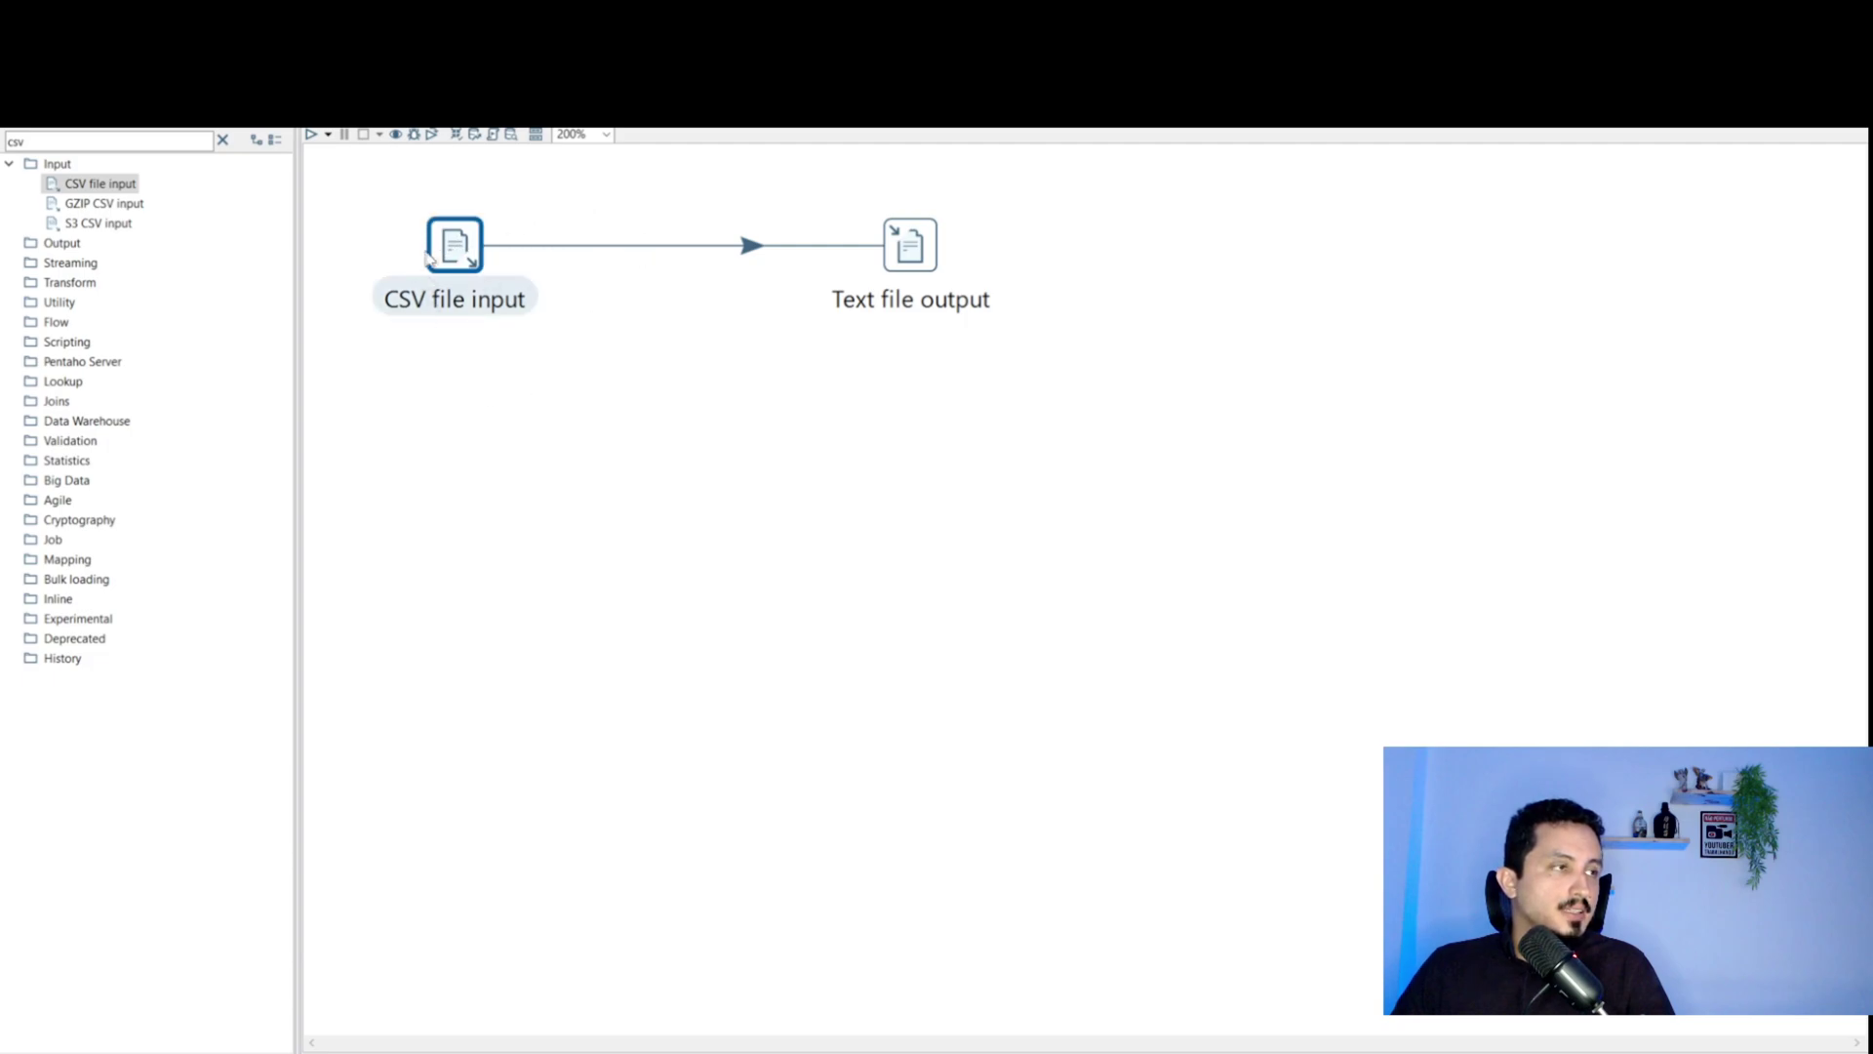
double_click(452, 254)
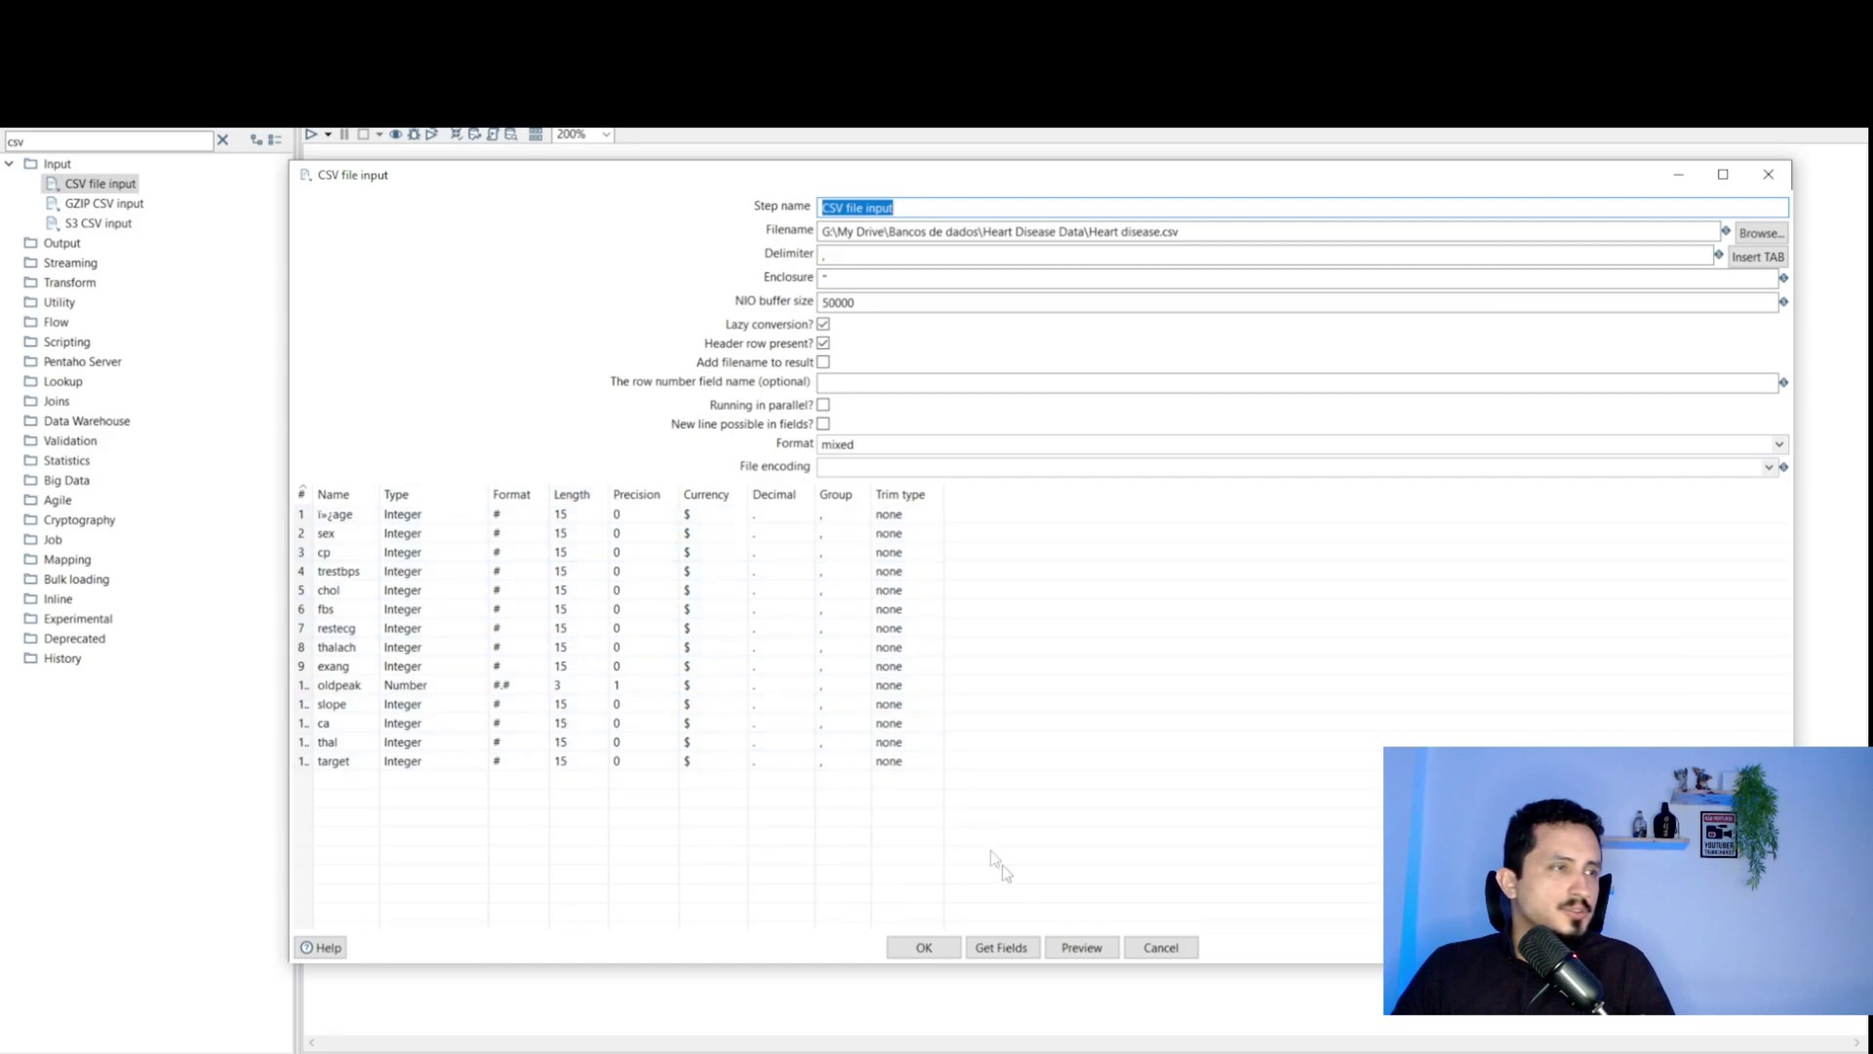
left_click(1064, 955)
left_click(1056, 615)
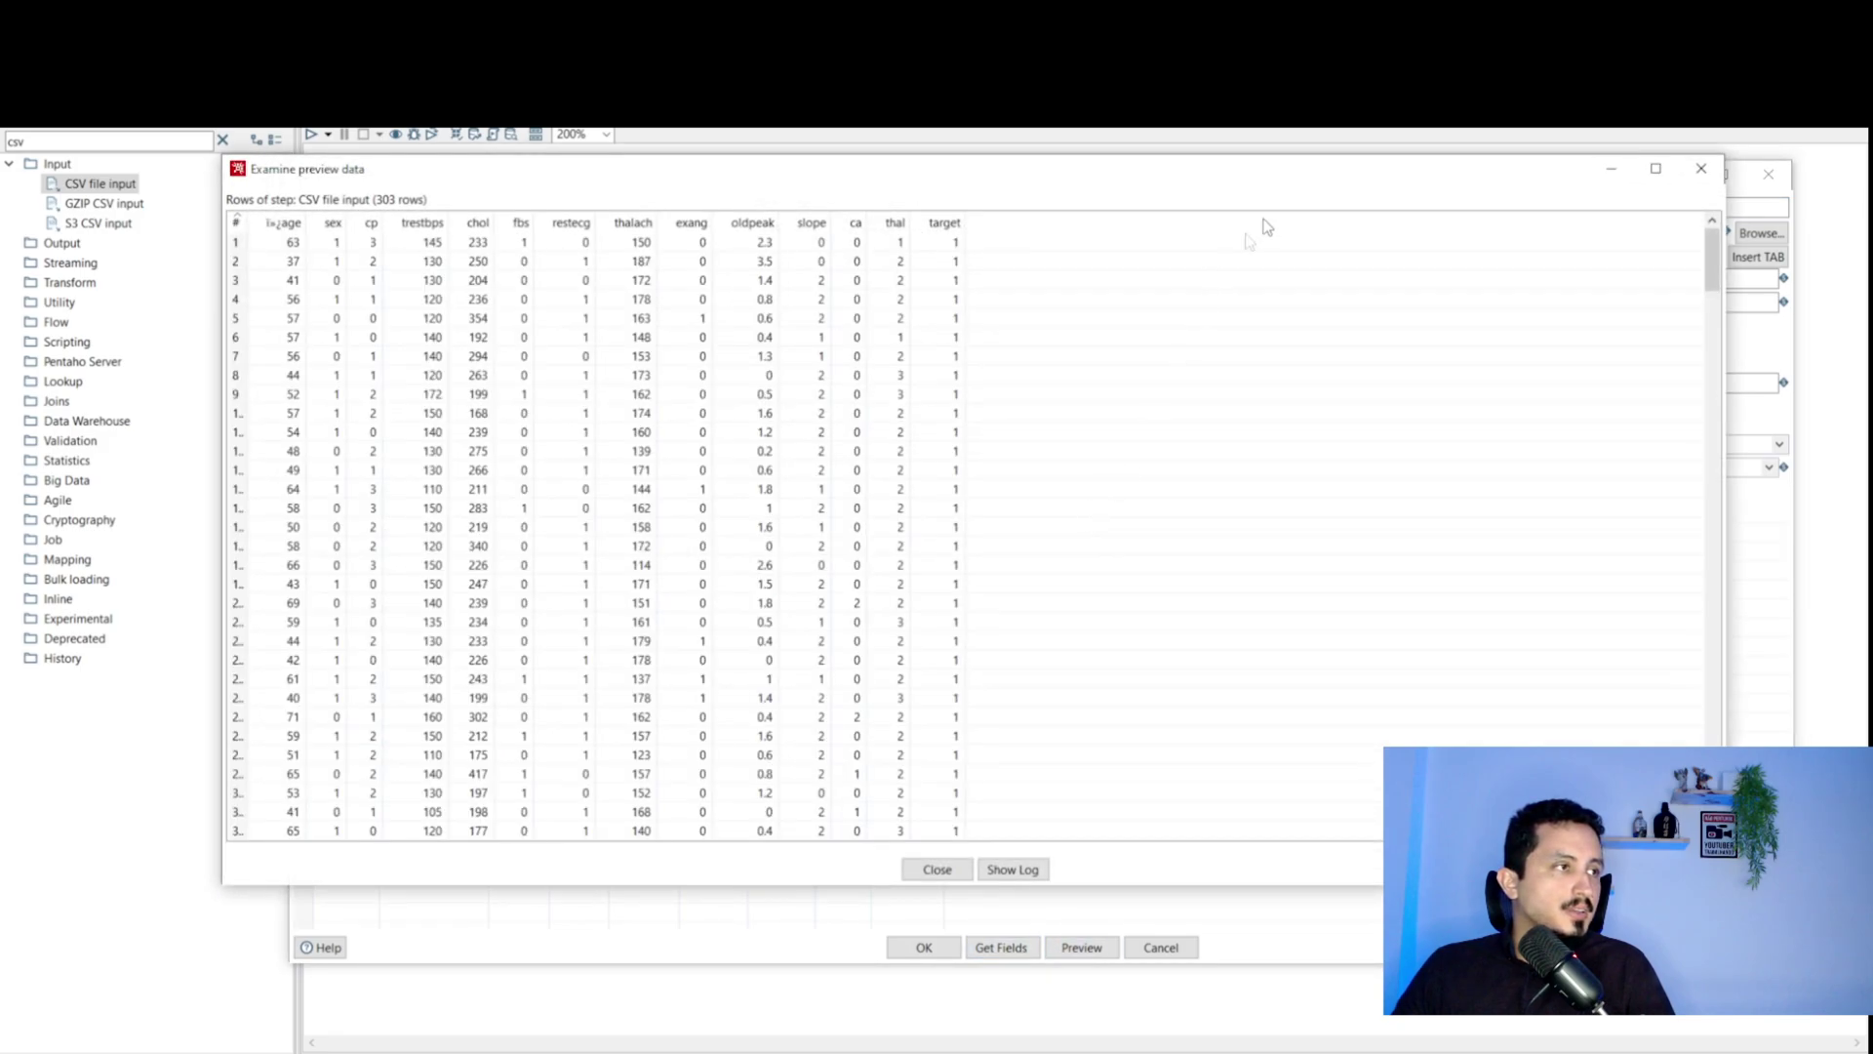
left_click(1700, 169)
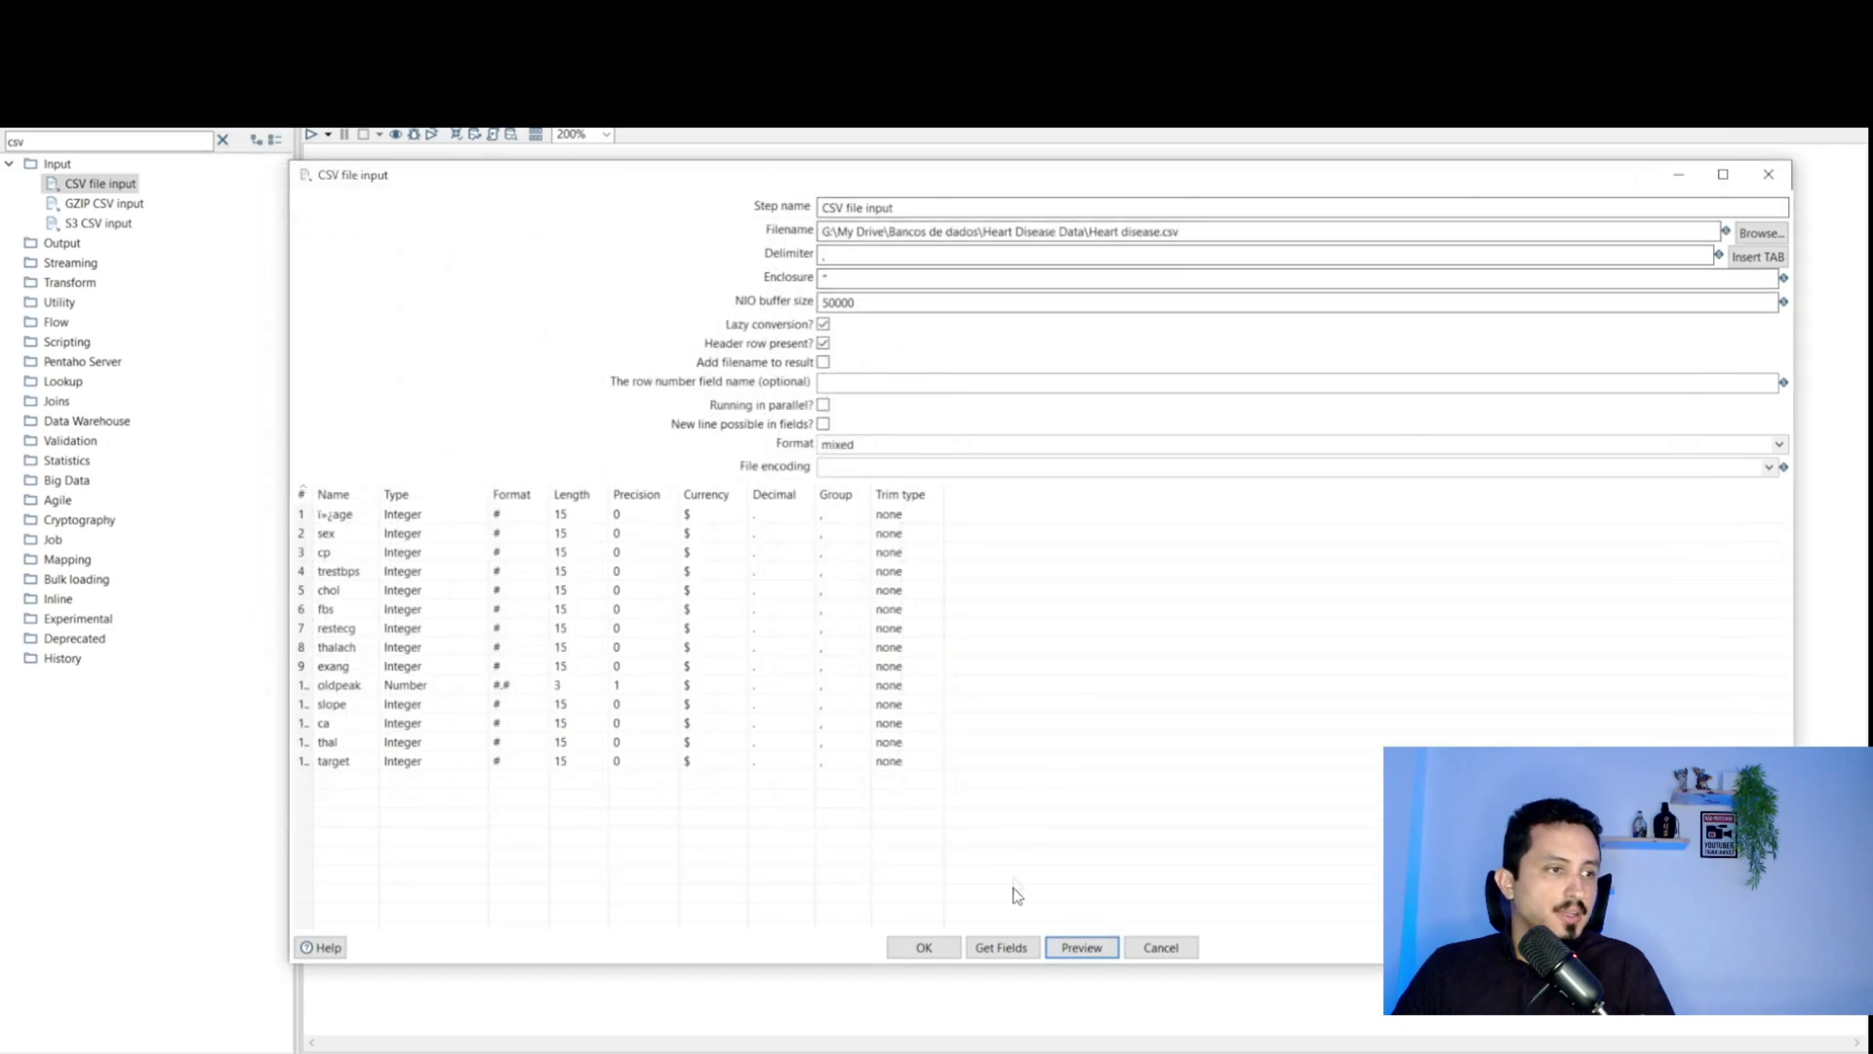
left_click(923, 948)
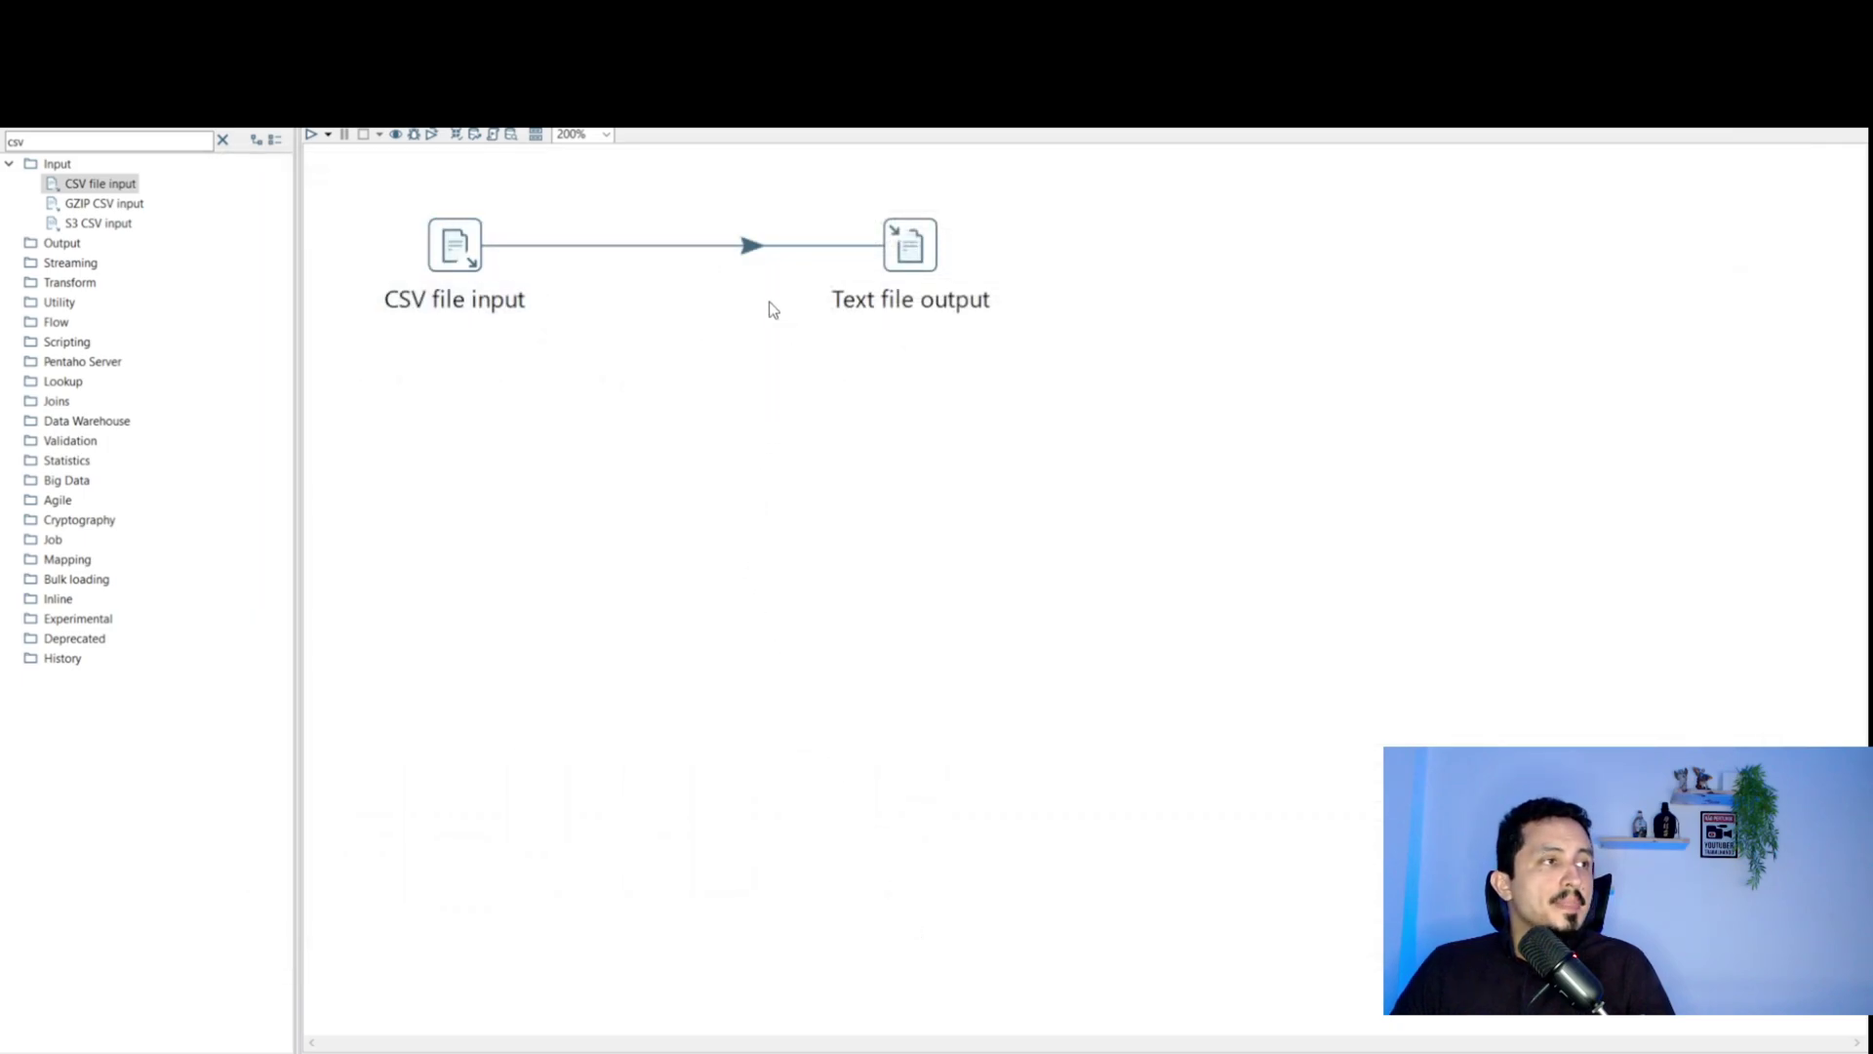
Inspect the S3 location option in the Text file output step's file browser, and leave its settings without saving
mouse_move(922, 261)
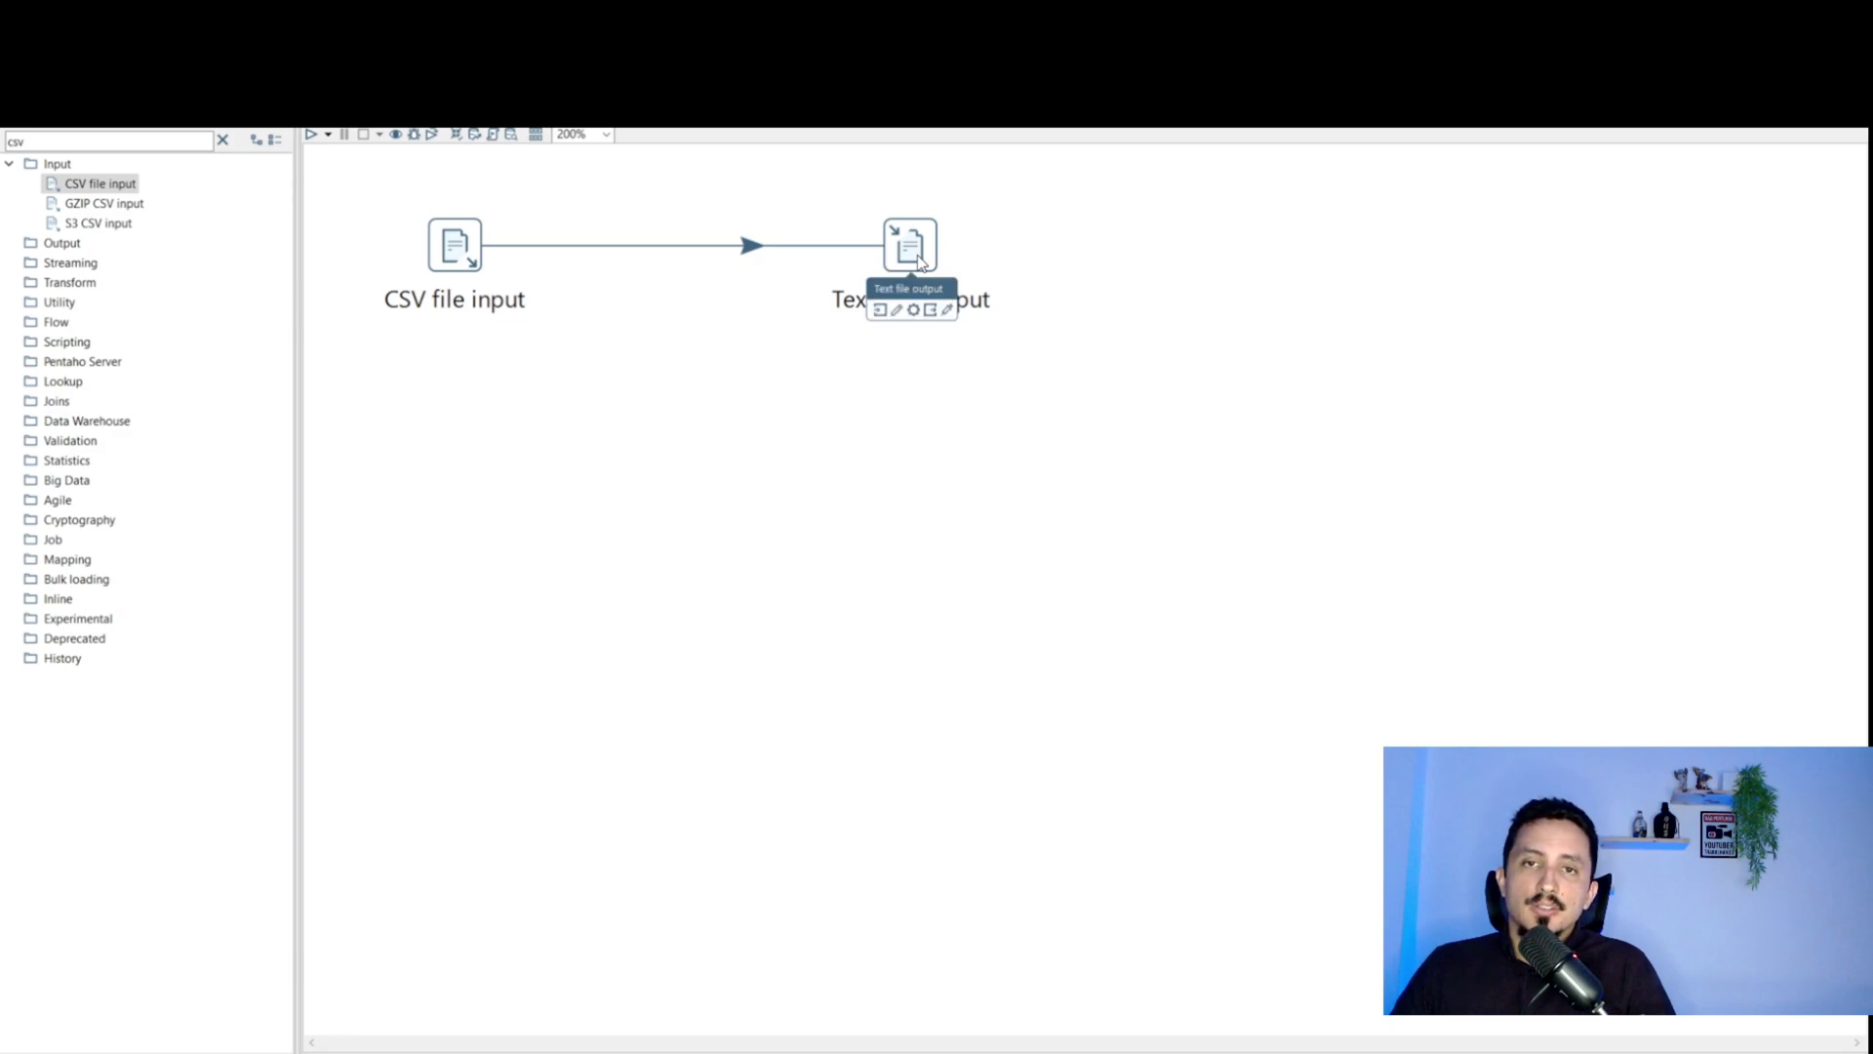
double_click(920, 262)
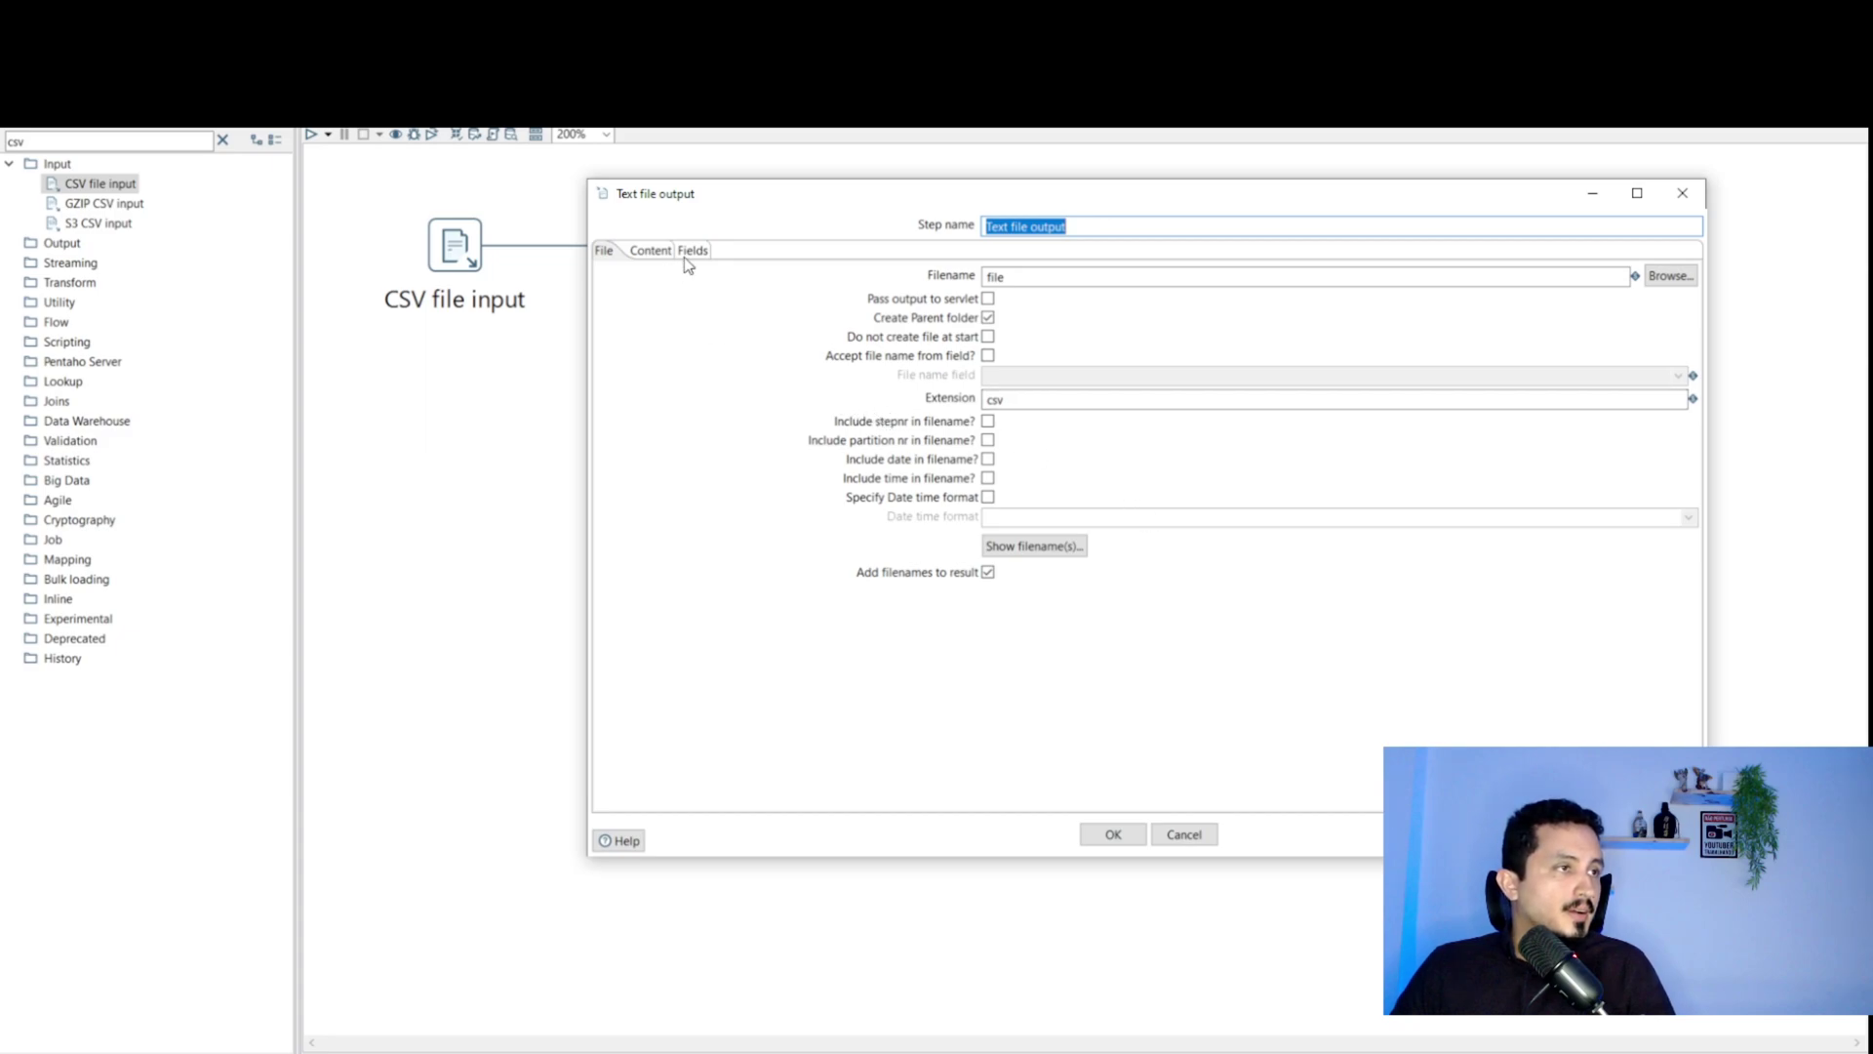
left_click(1664, 276)
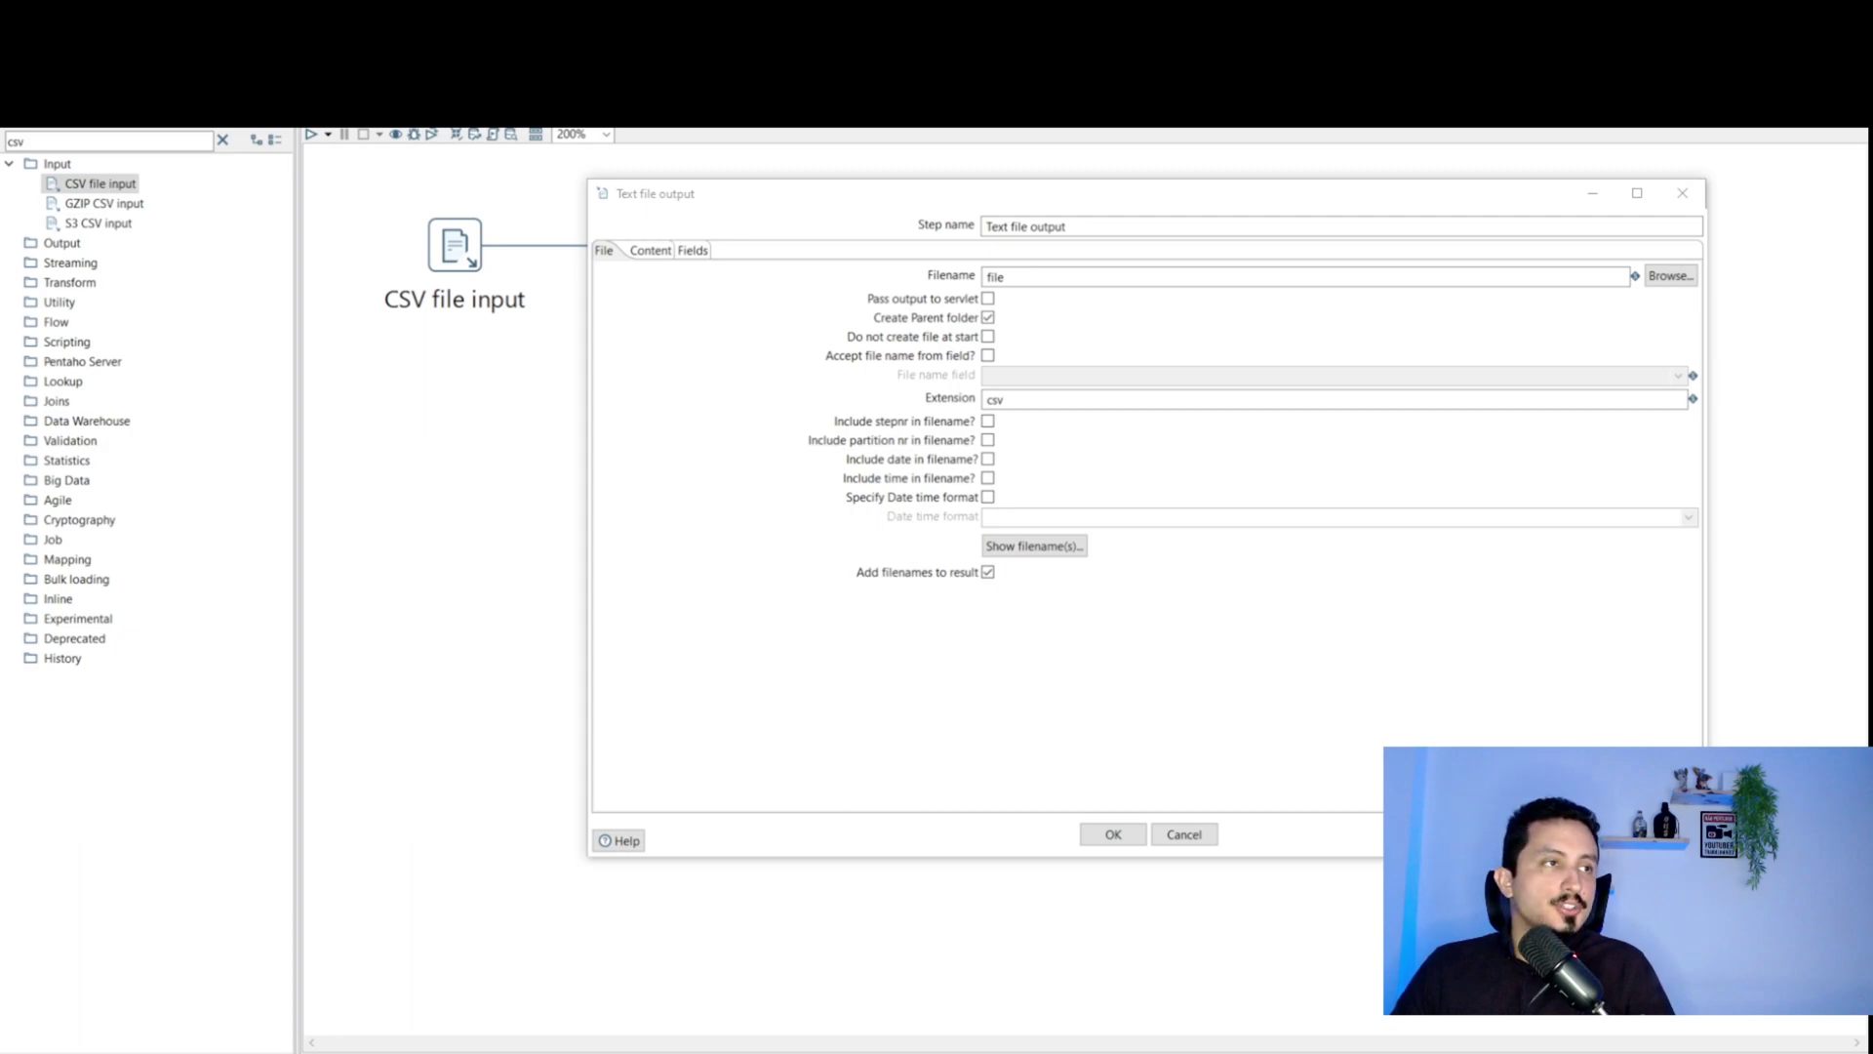
left_click_drag(59, 205, 1115, 358)
left_click(955, 391)
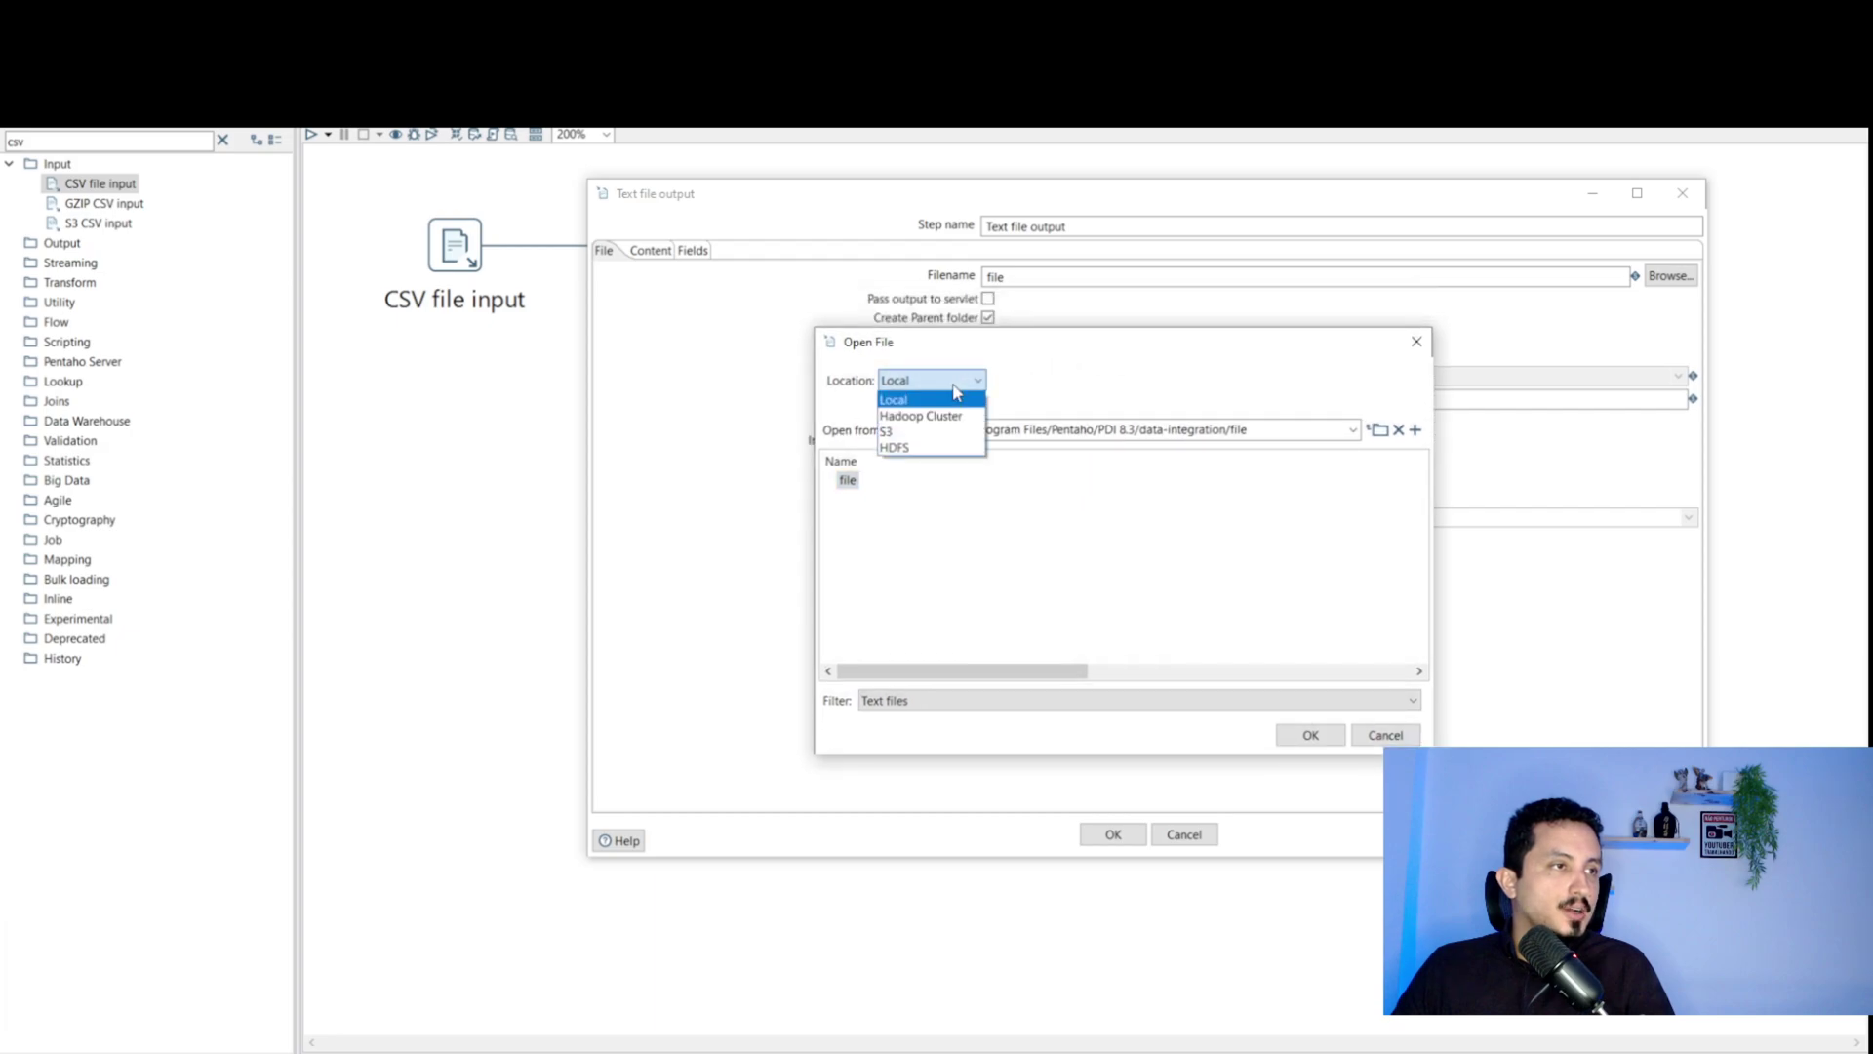
left_click(897, 431)
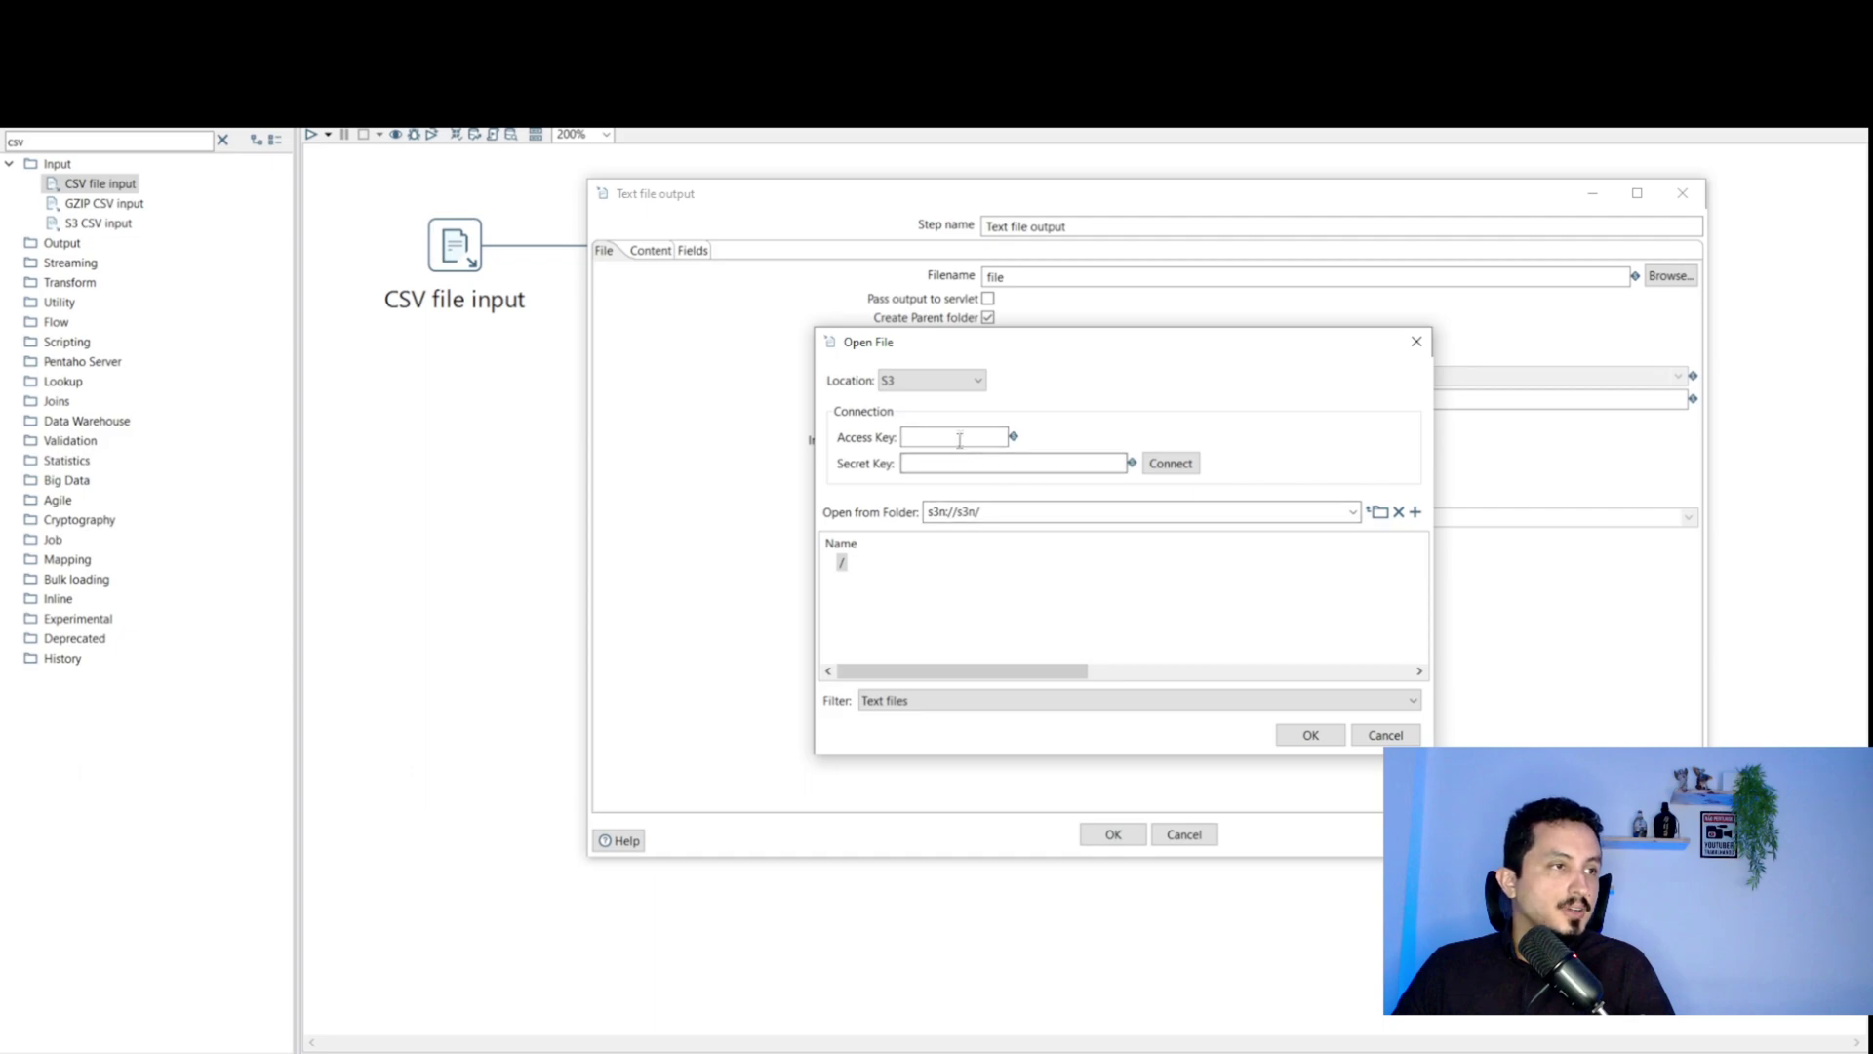
left_click(1026, 517)
left_click(1026, 520)
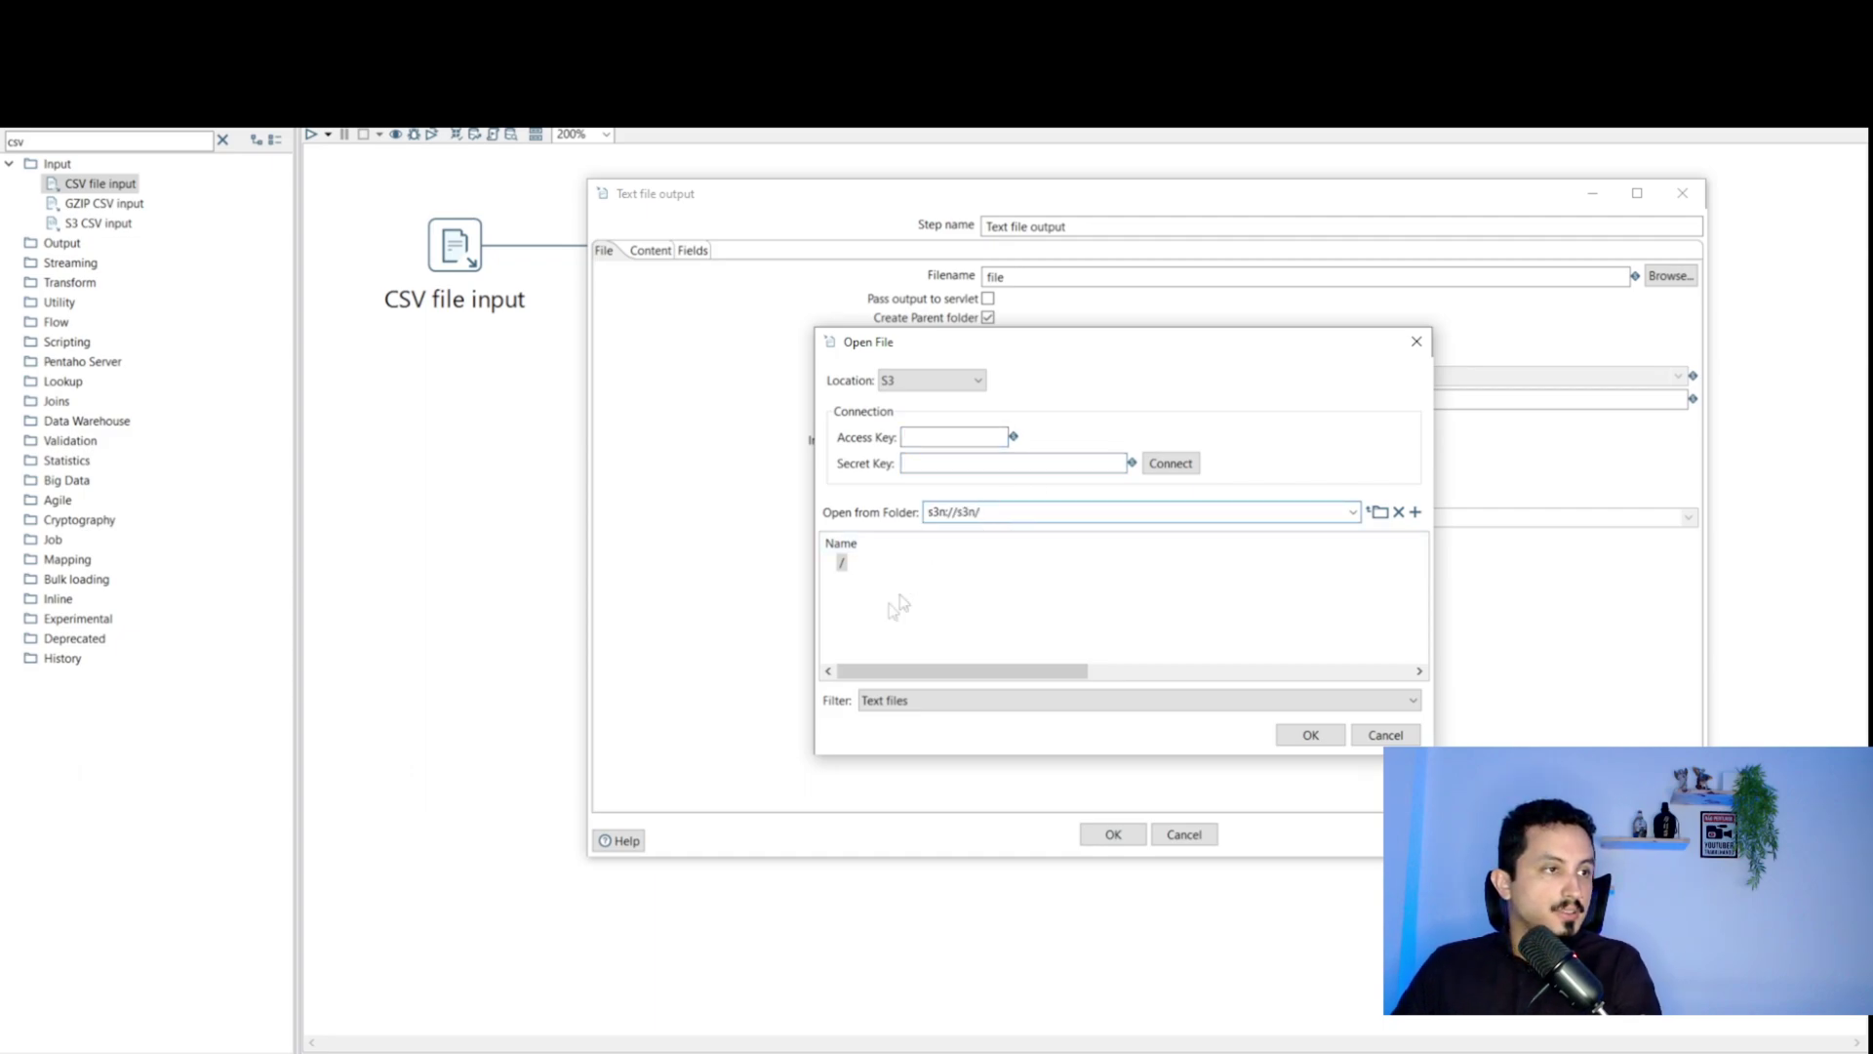
left_click(1385, 735)
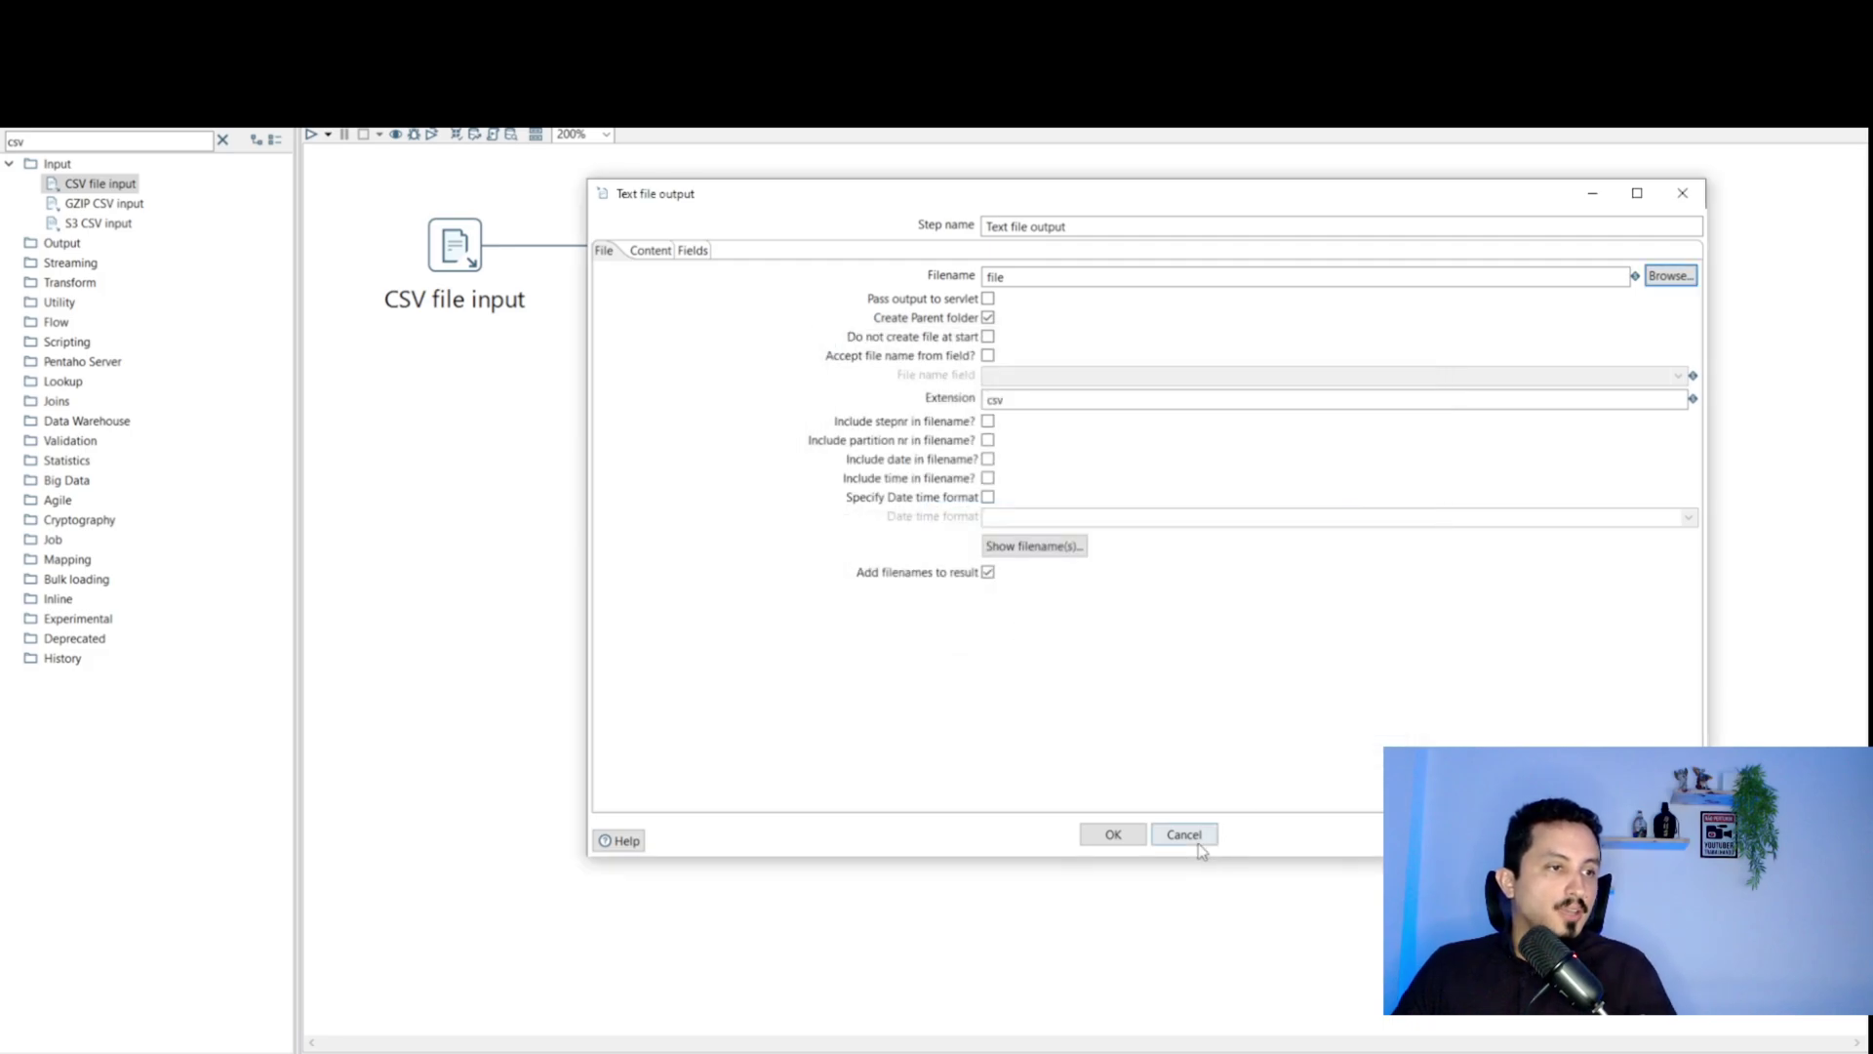
left_click(1191, 832)
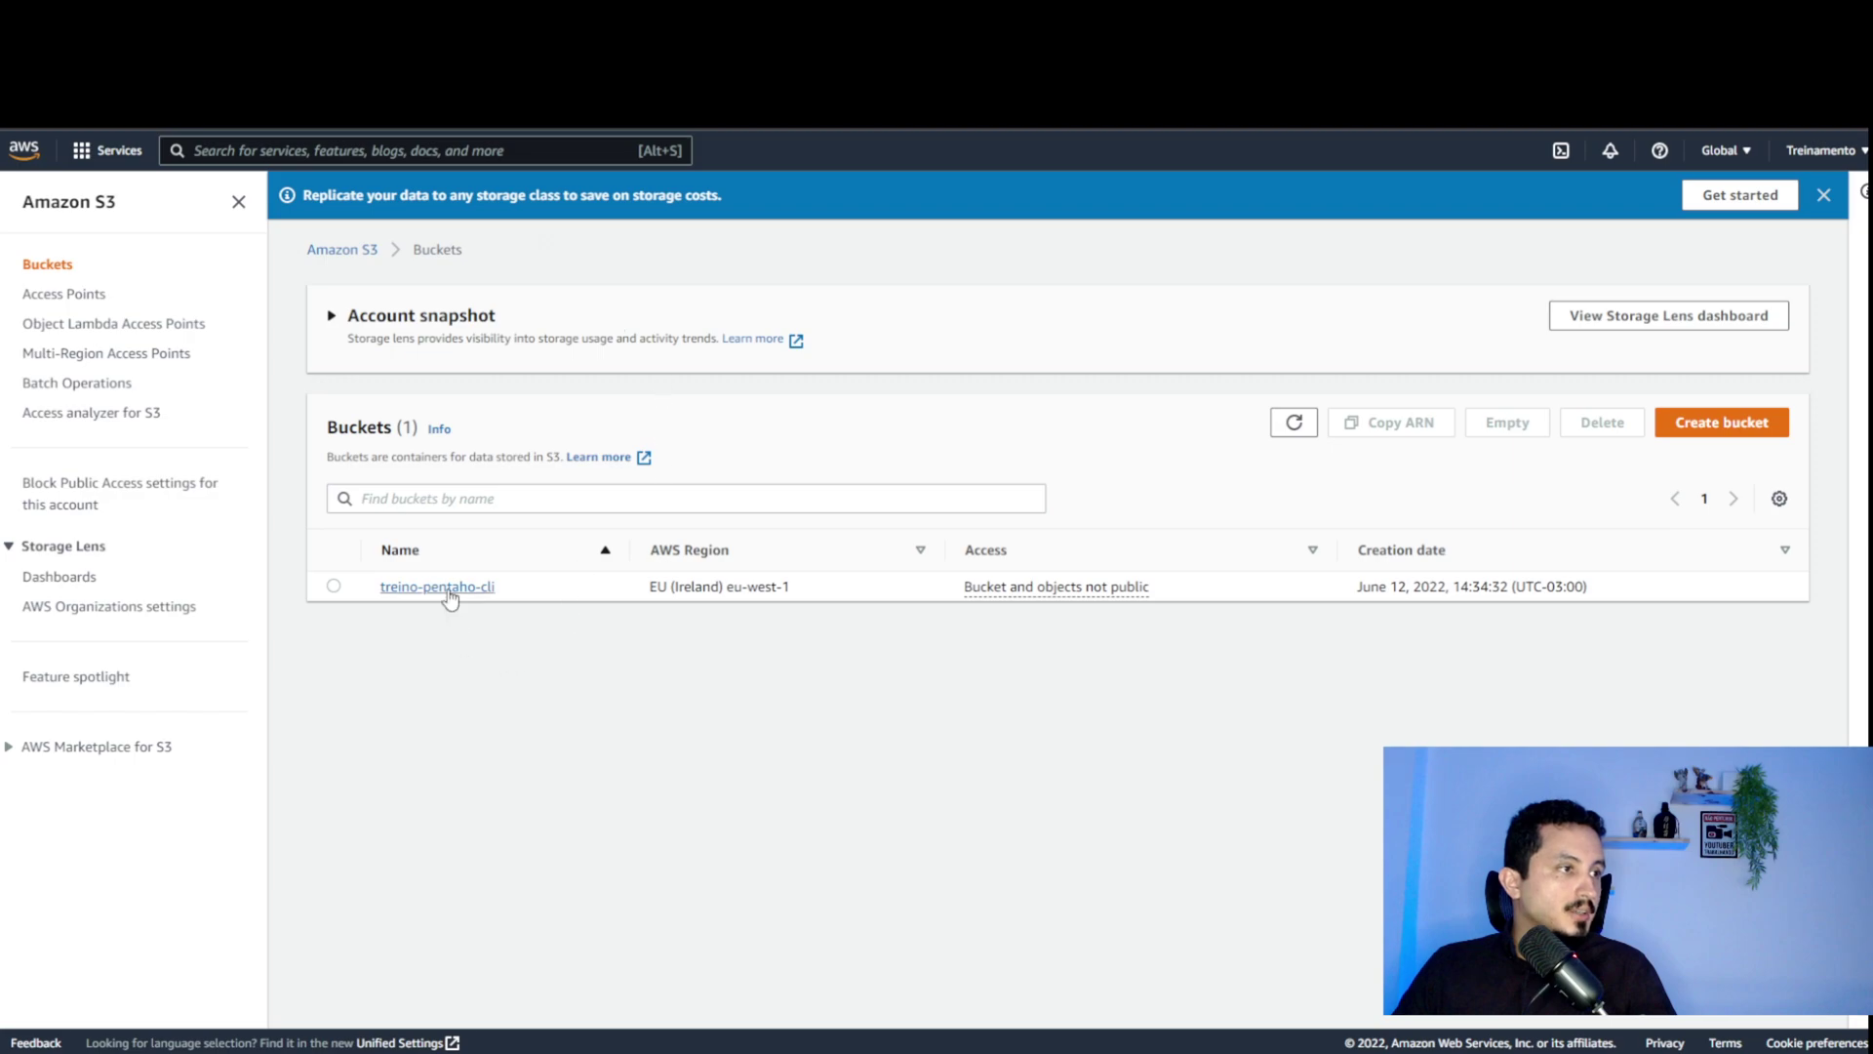
In the Amazon S3 console, view the contents of the treino-pentaho-cli bucket and return to the bucket list
left_click(447, 588)
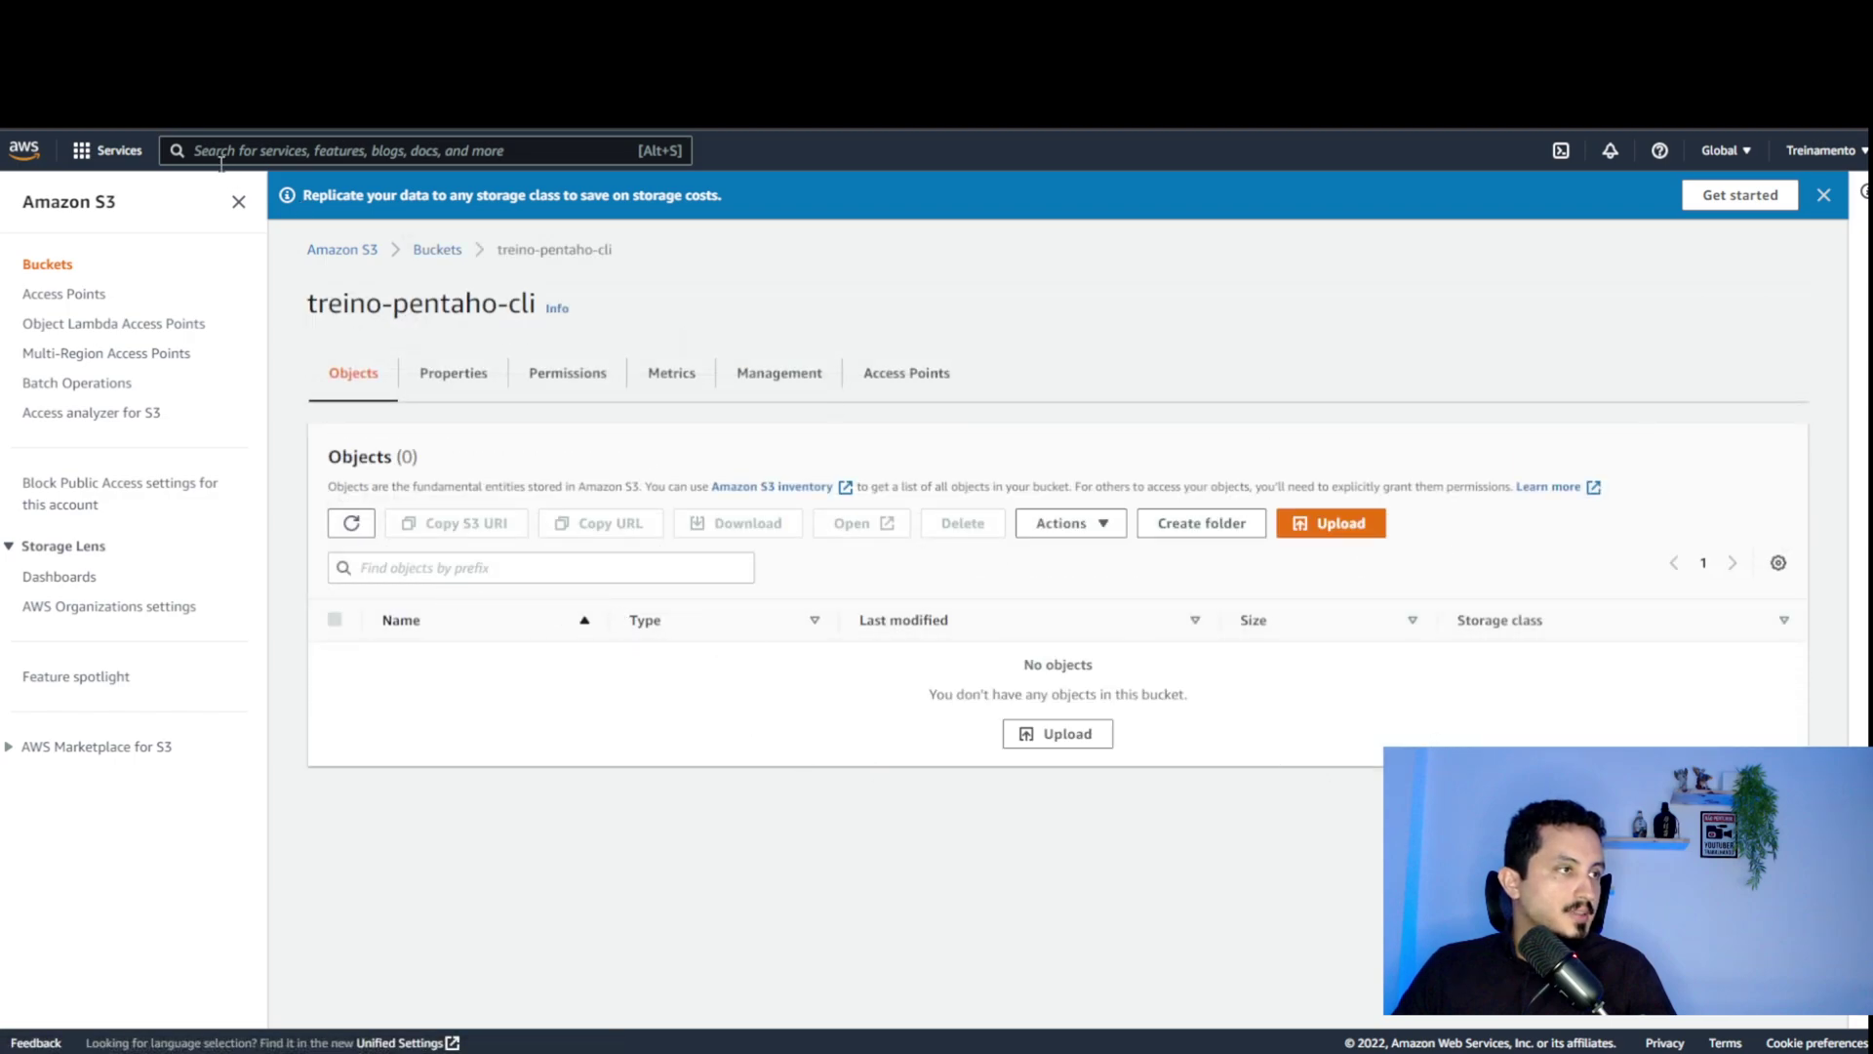
left_click(433, 255)
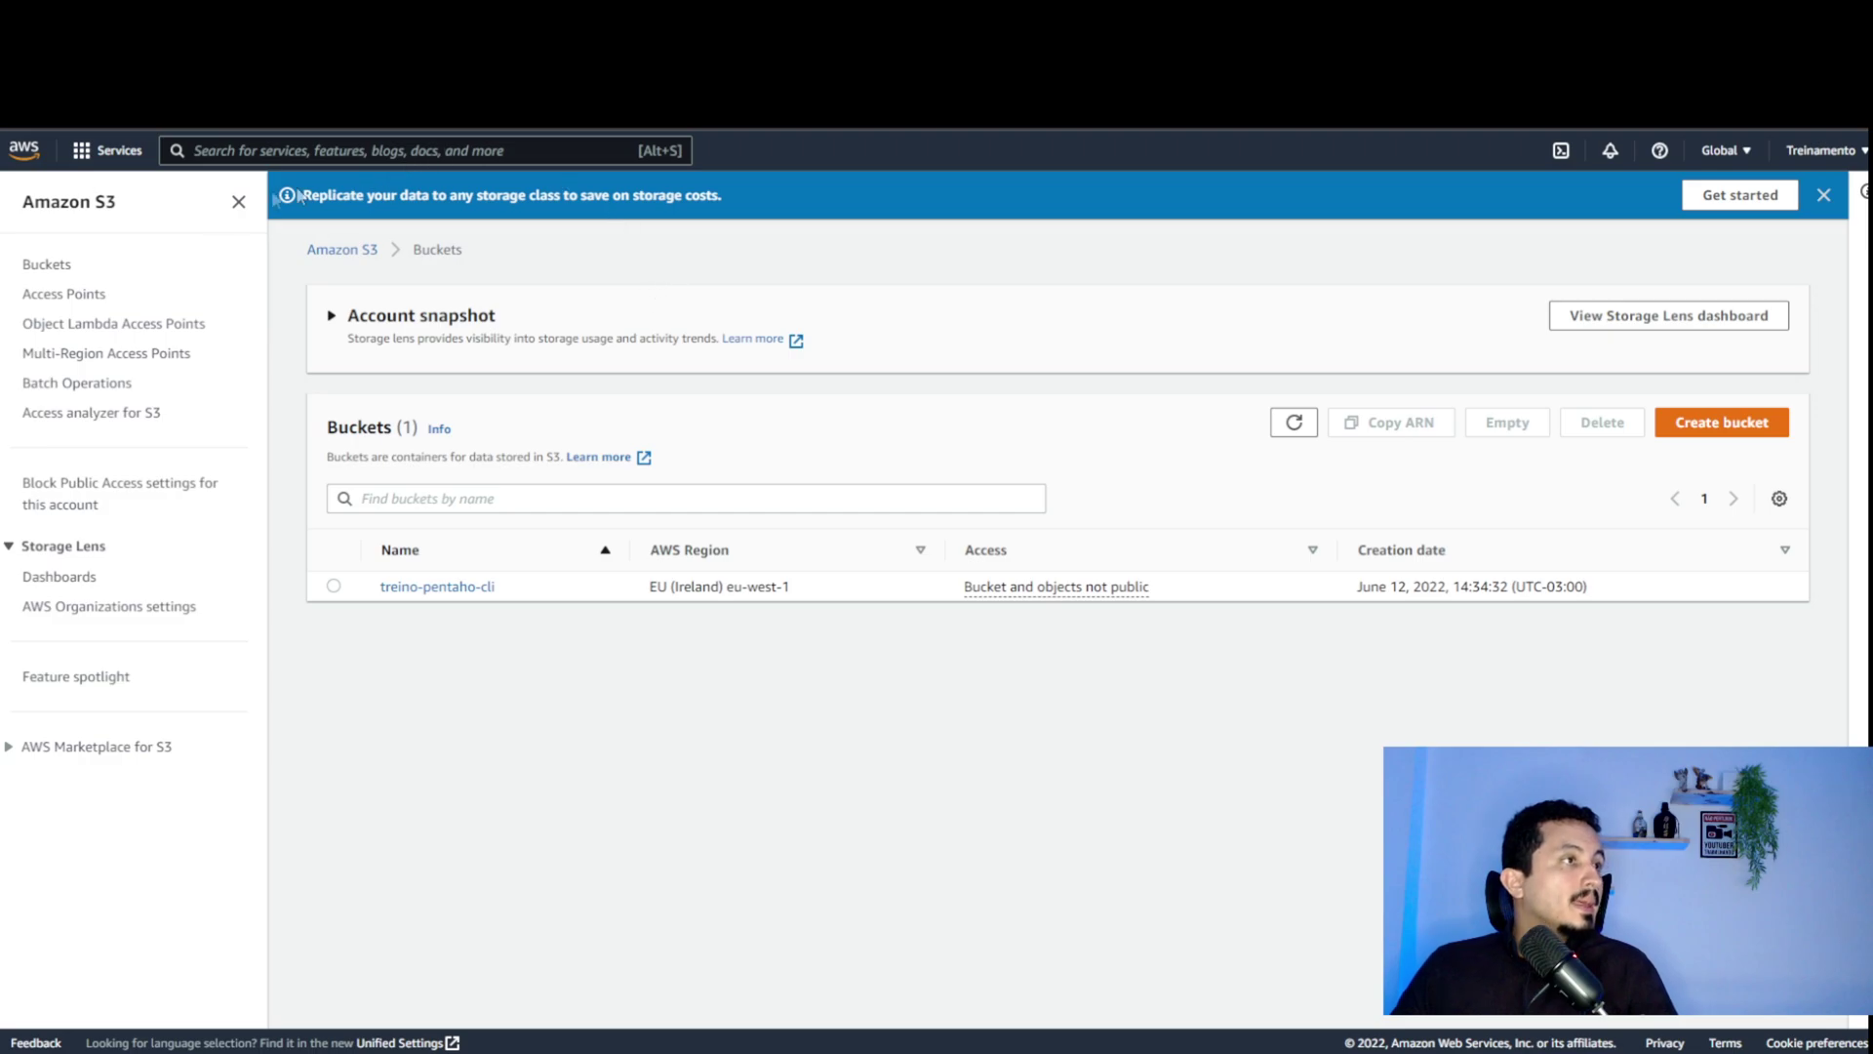
left_click(344, 129)
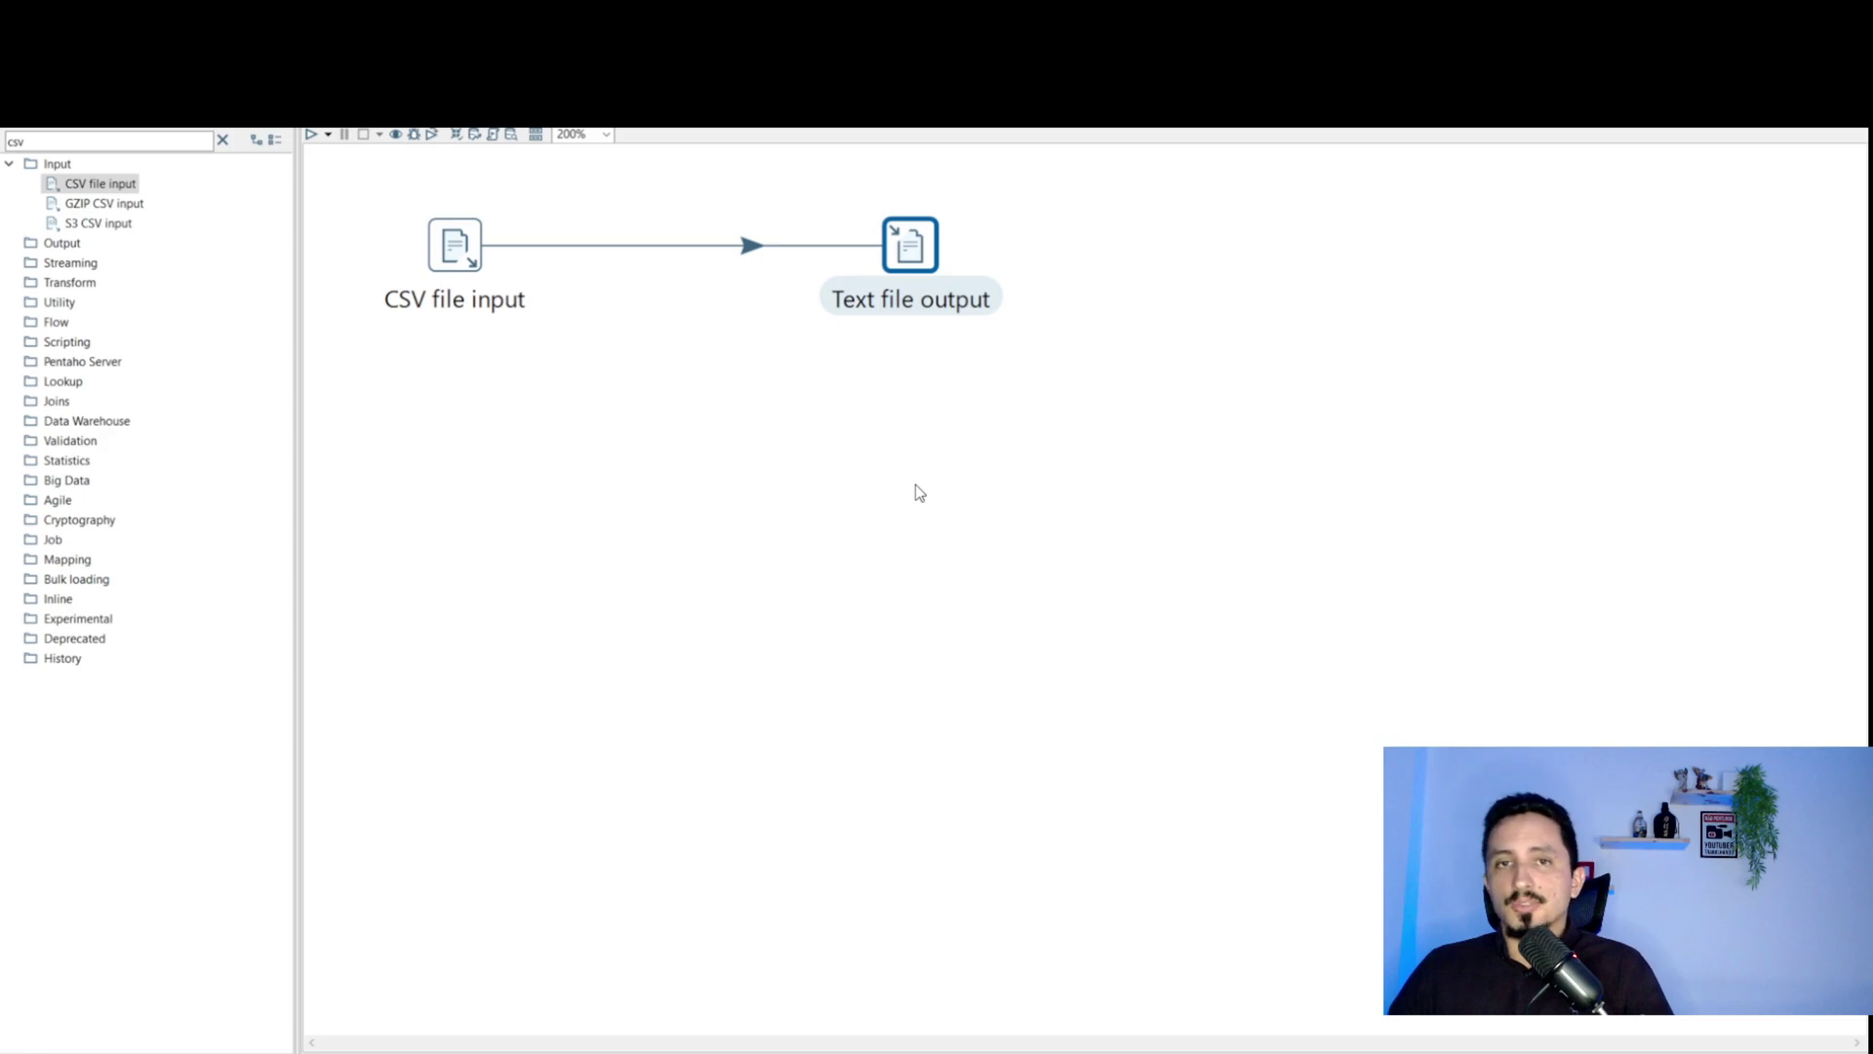
In Pentaho, review the access key and secret key fields for Text file output's S3 location, and cancel without changes
double_click(911, 245)
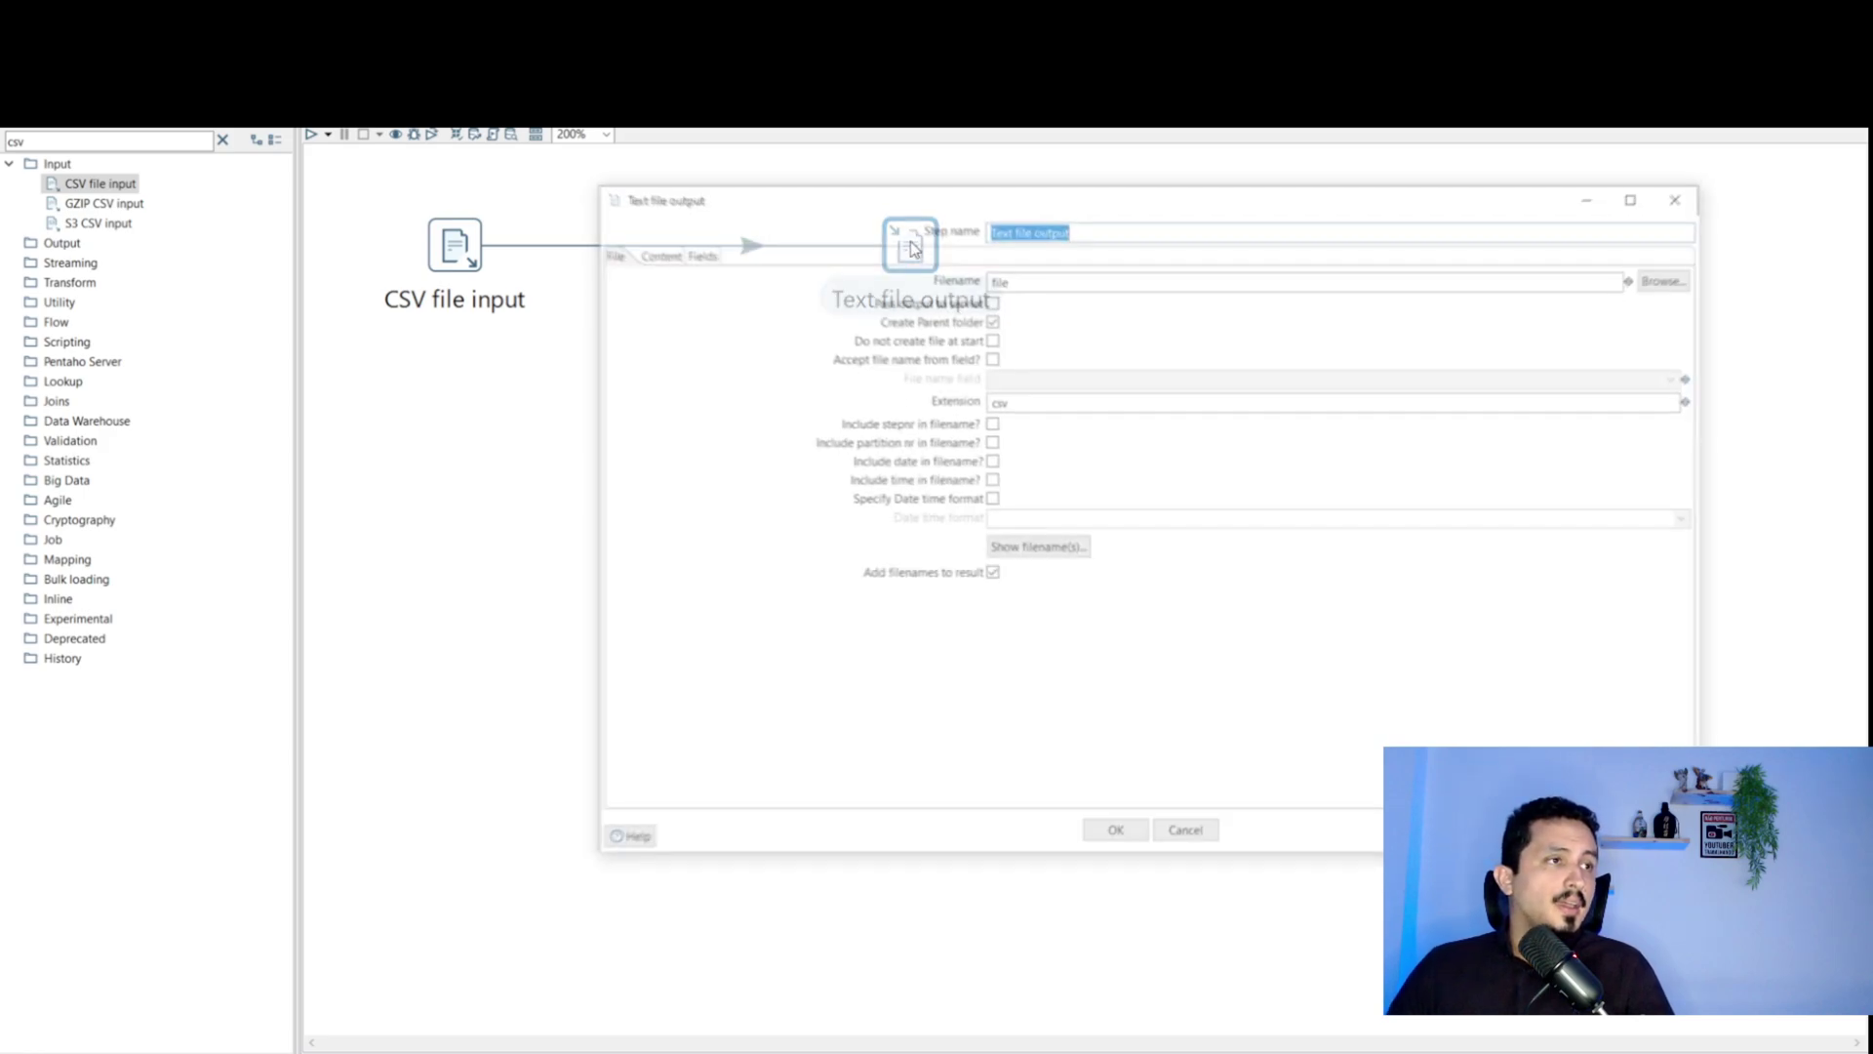
left_click(1671, 277)
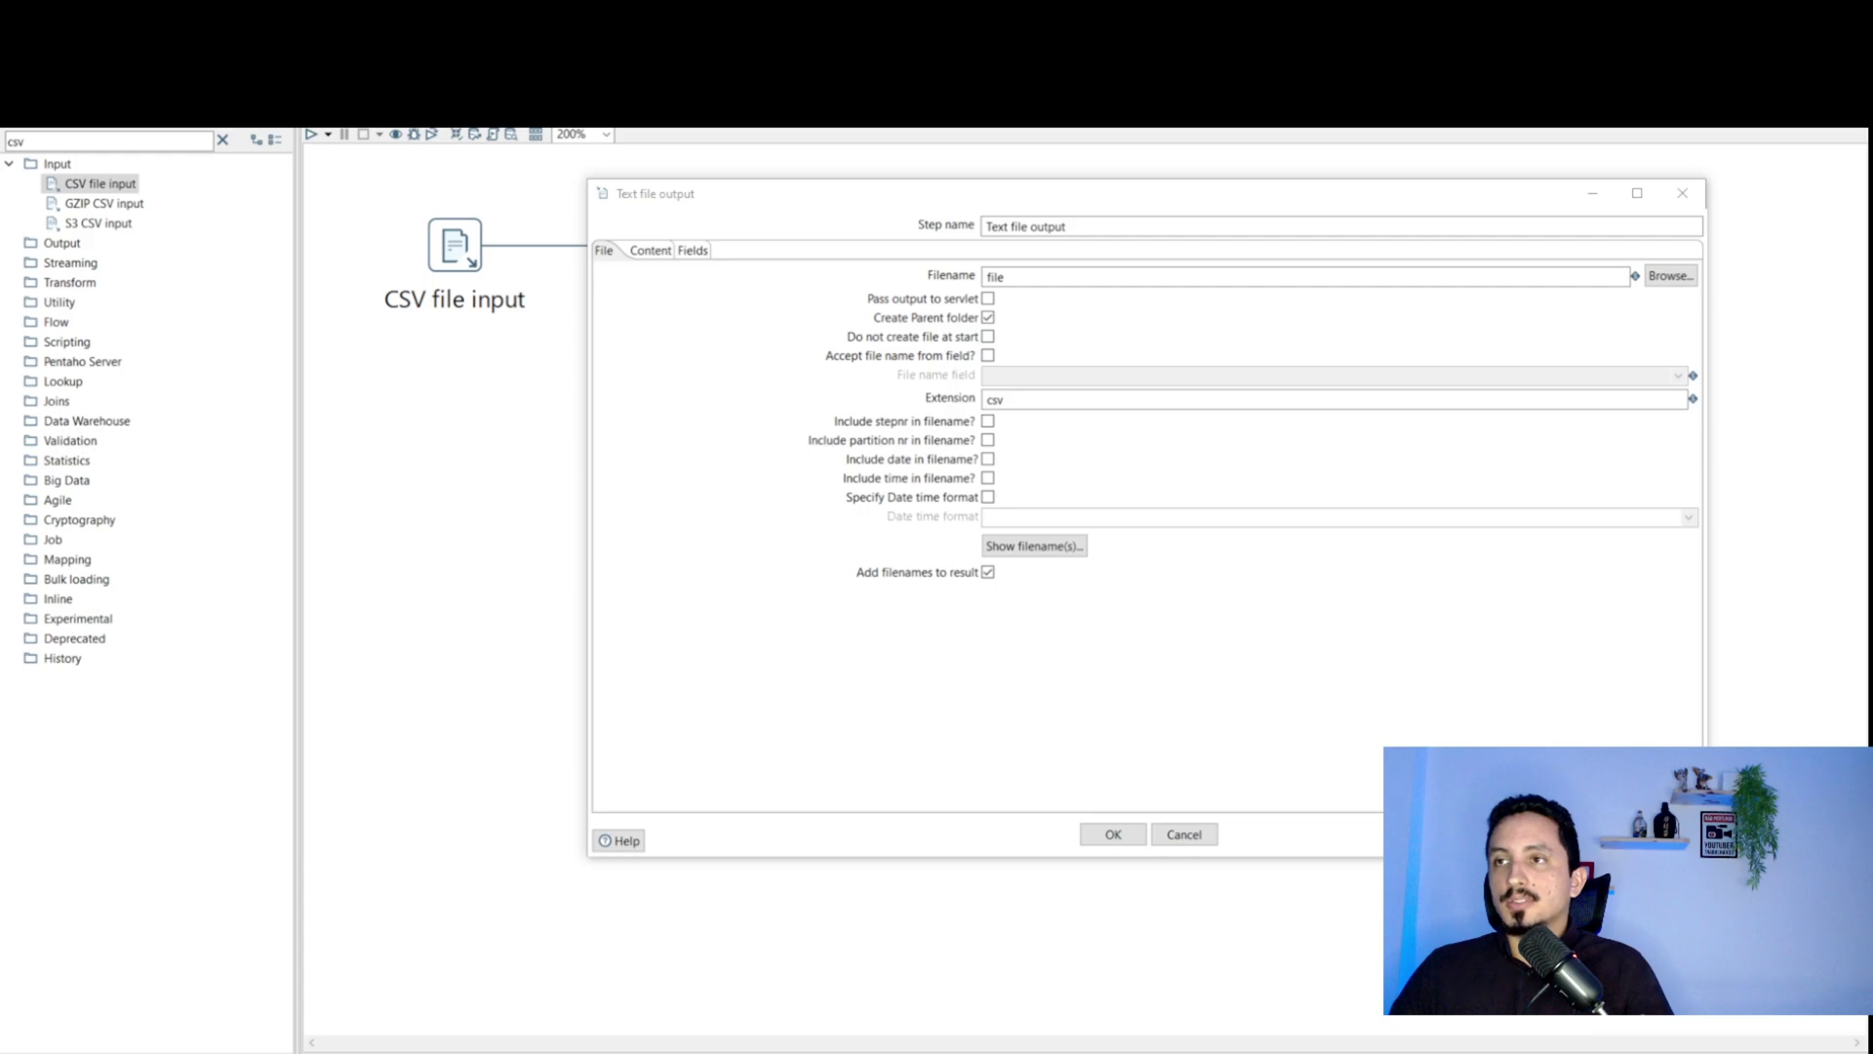
left_click_drag(635, 238, 1062, 192)
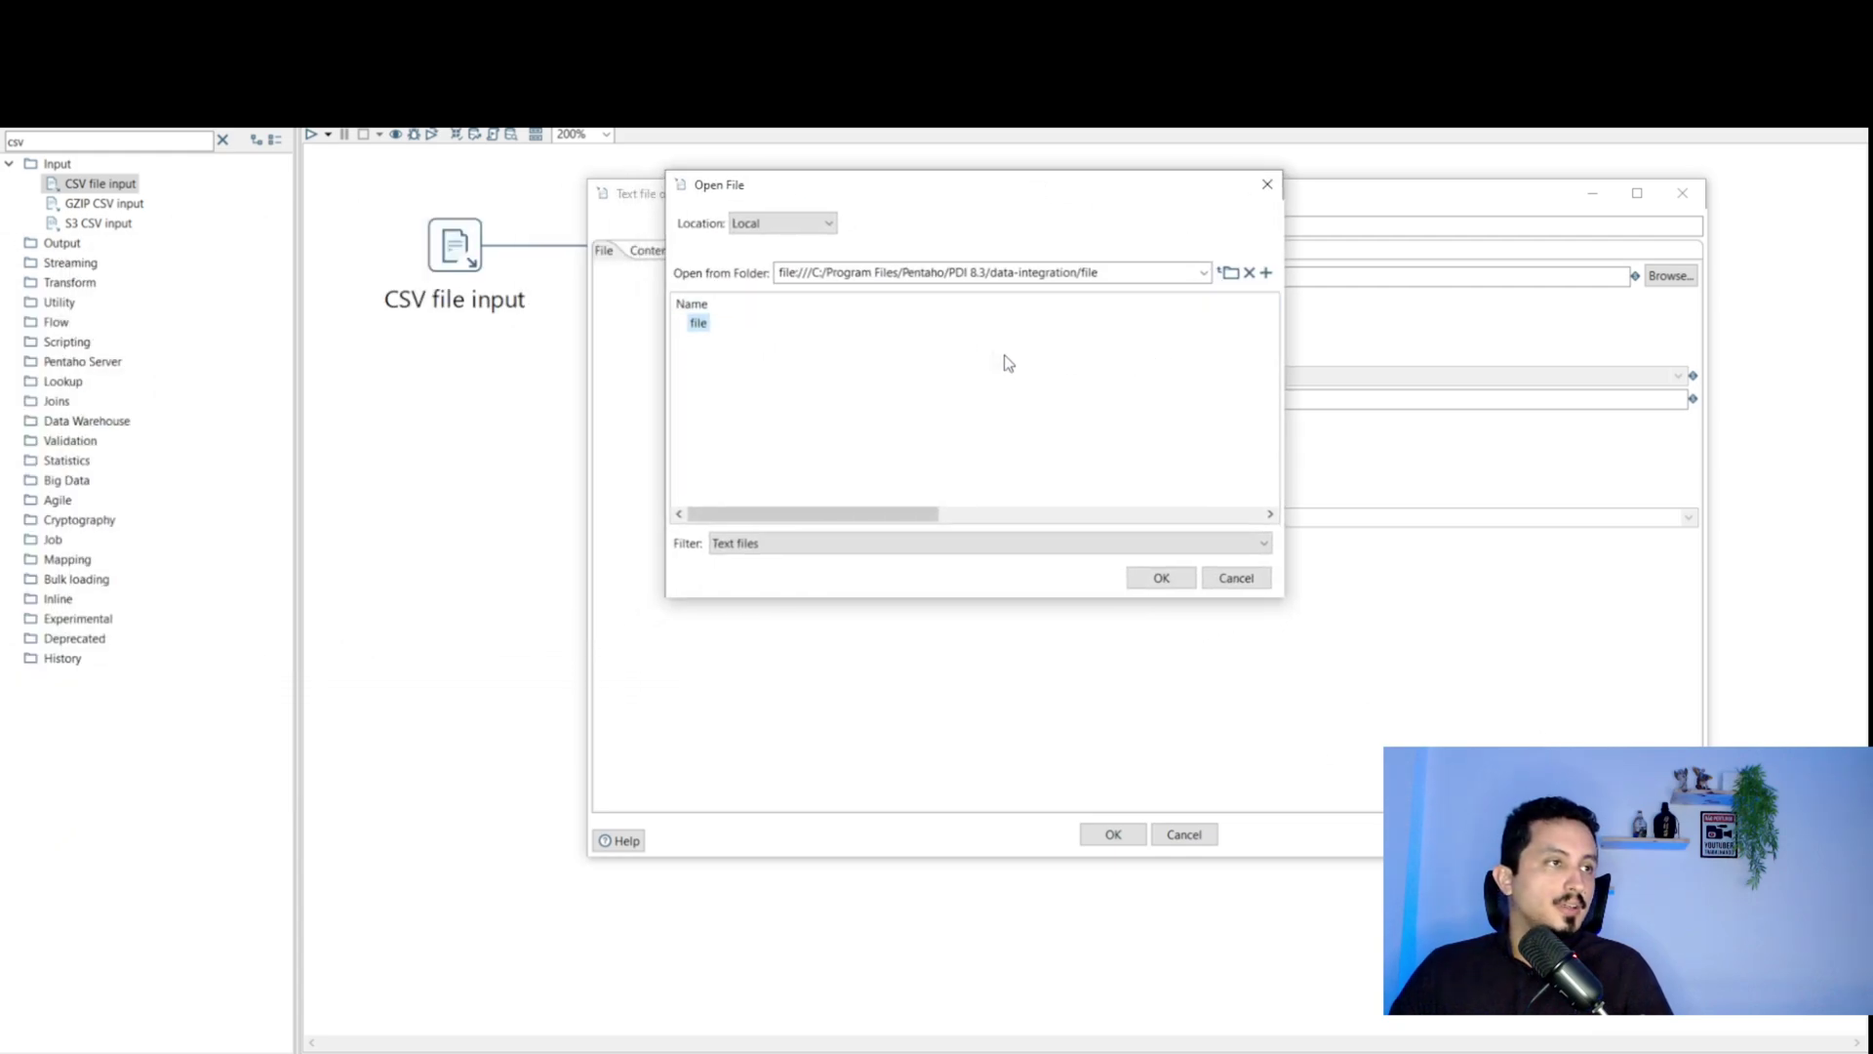
left_click(795, 224)
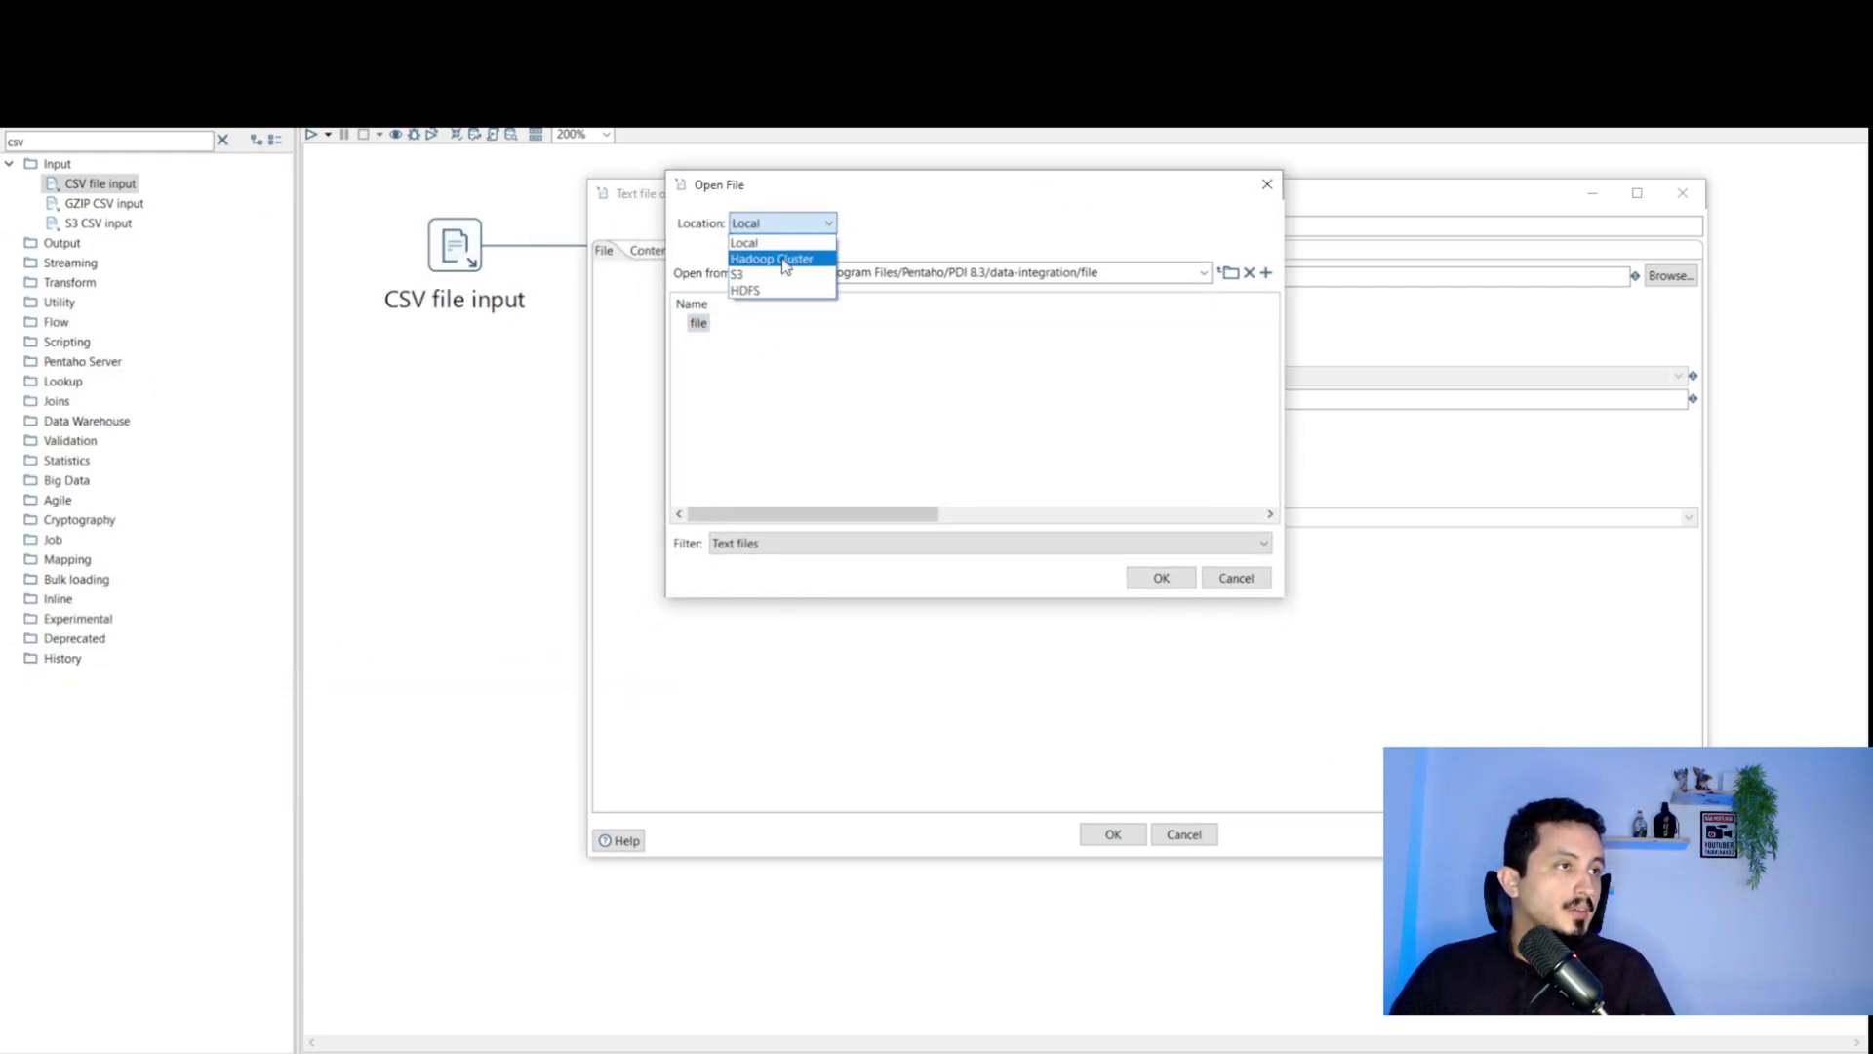
left_click(781, 274)
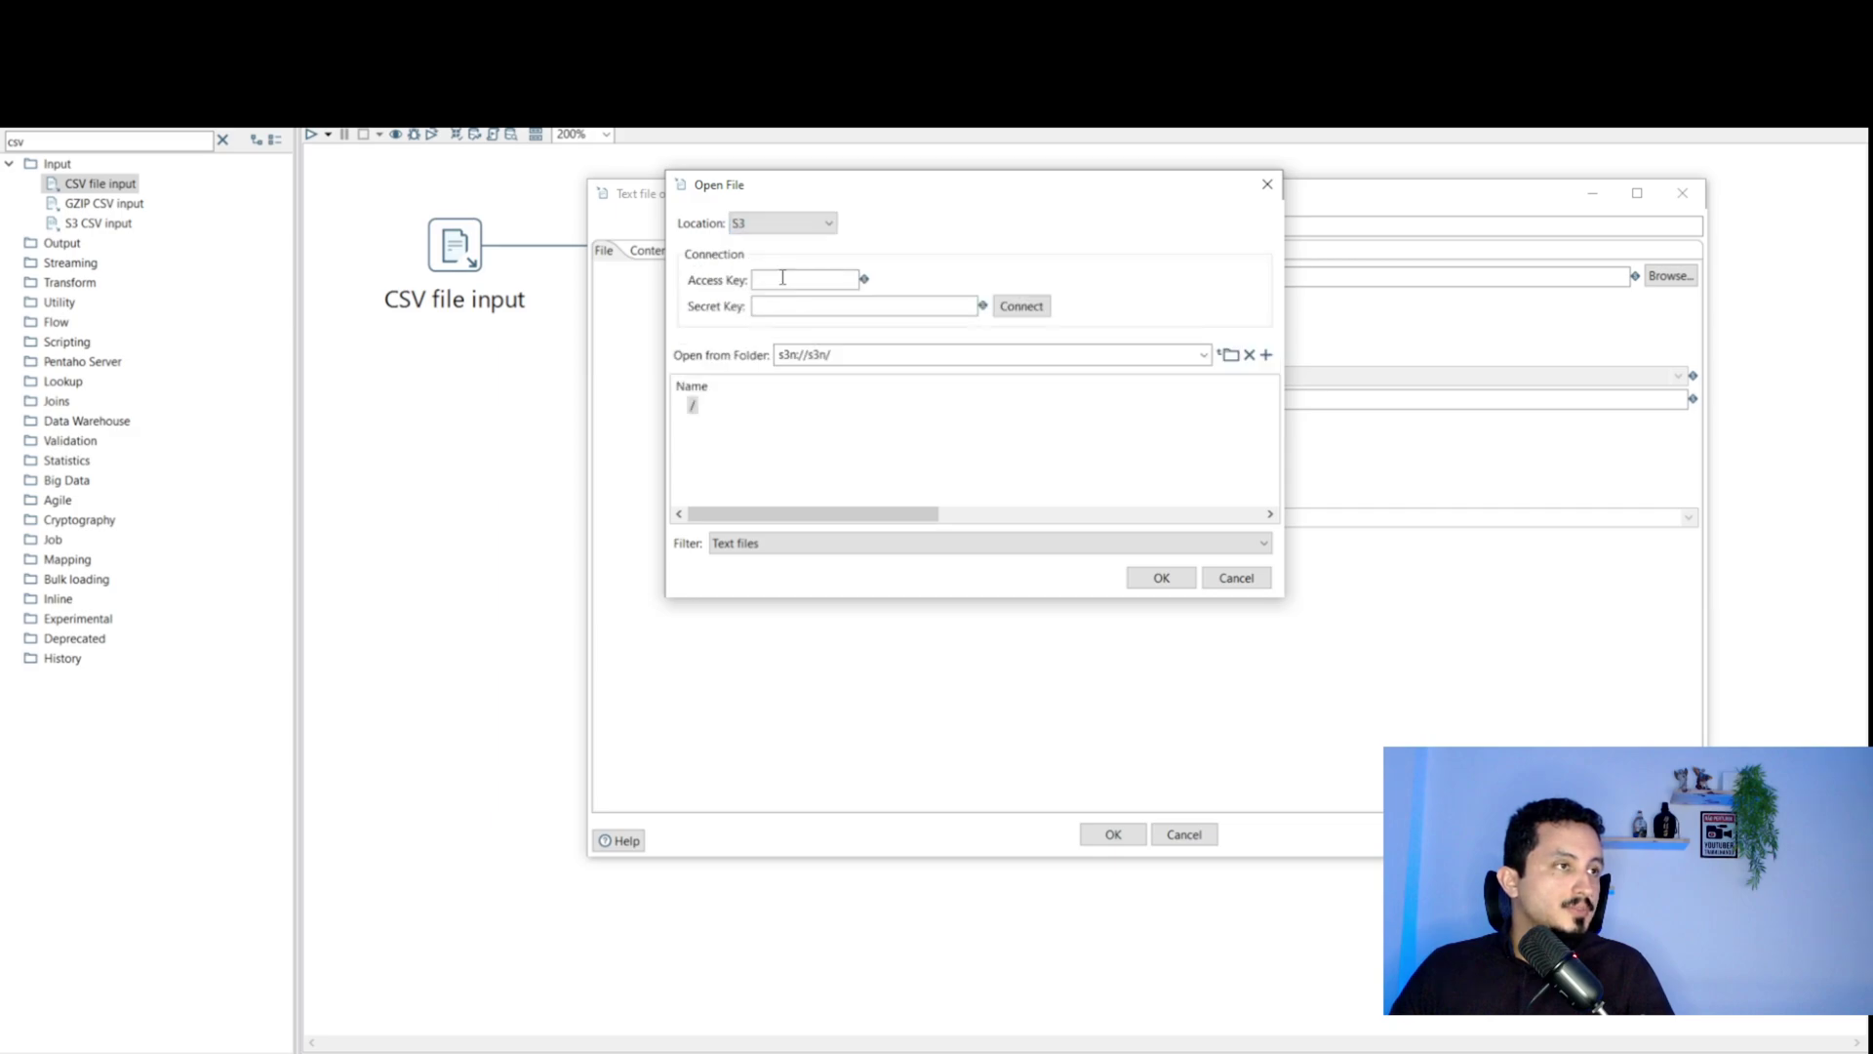
left_click(794, 278)
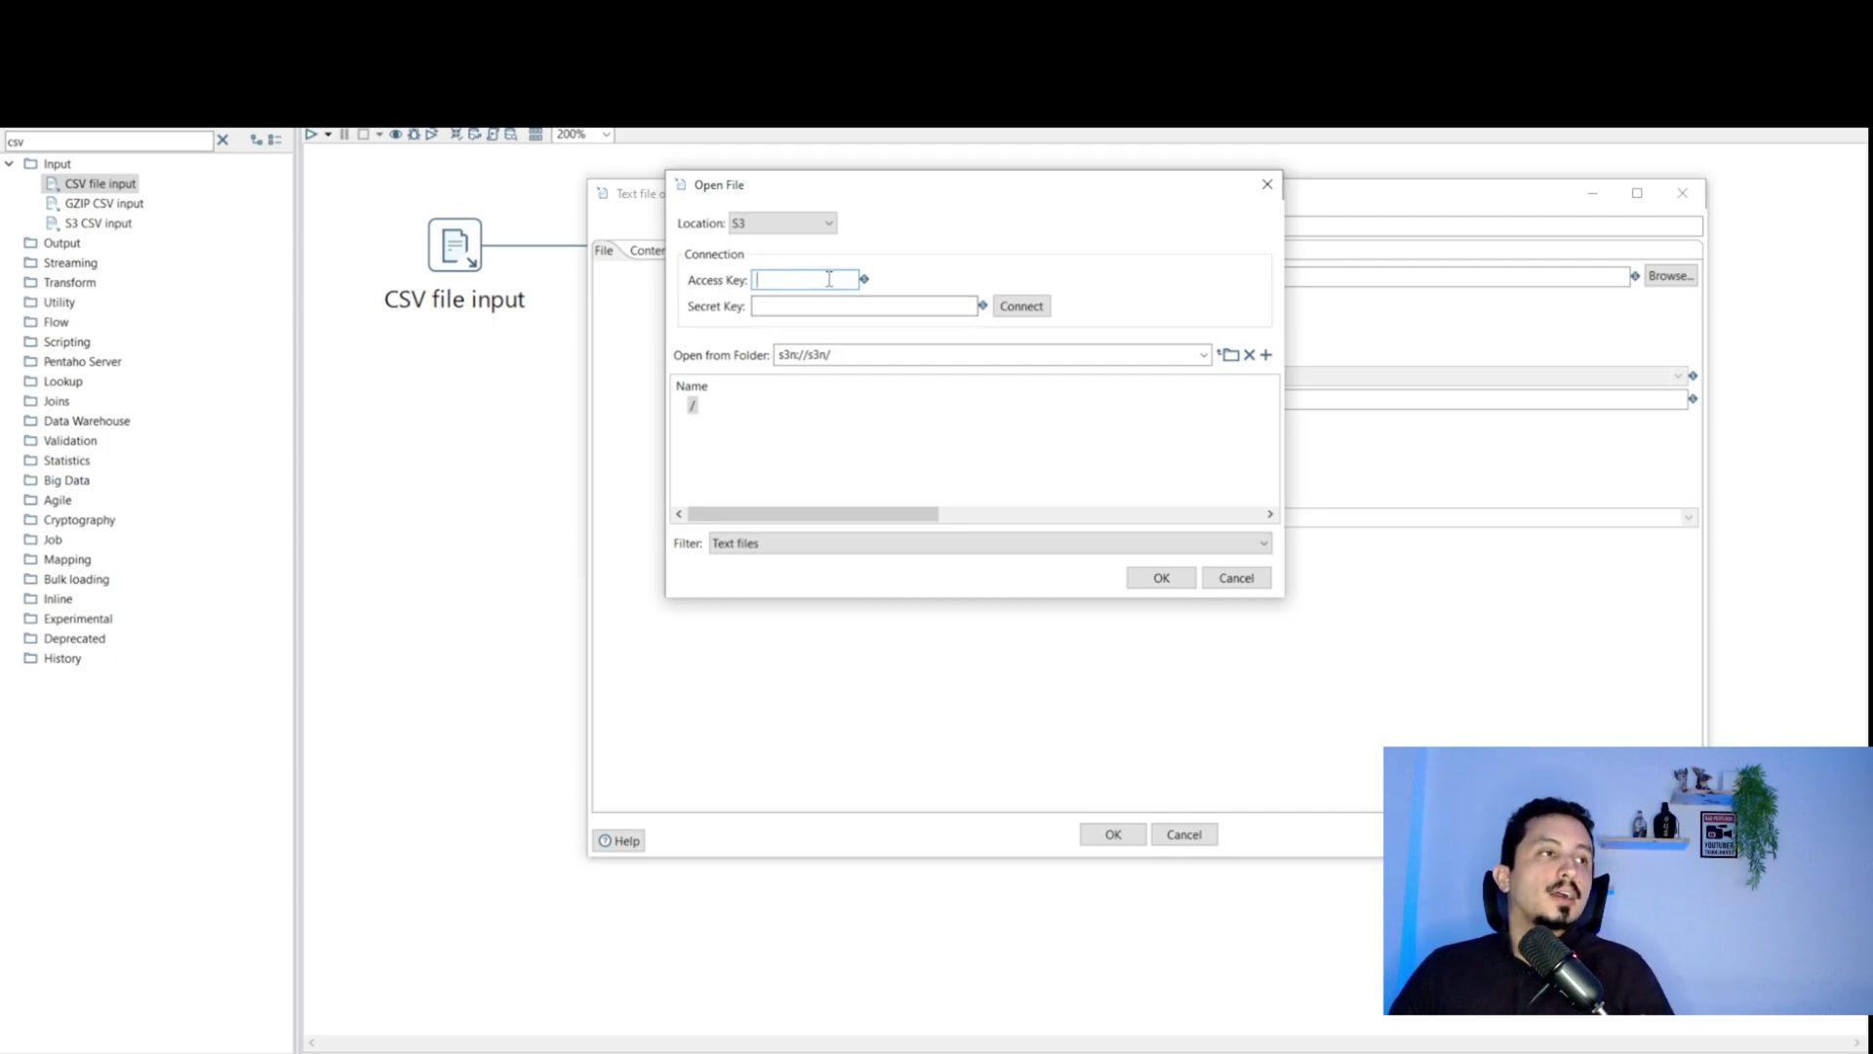
left_click(1227, 577)
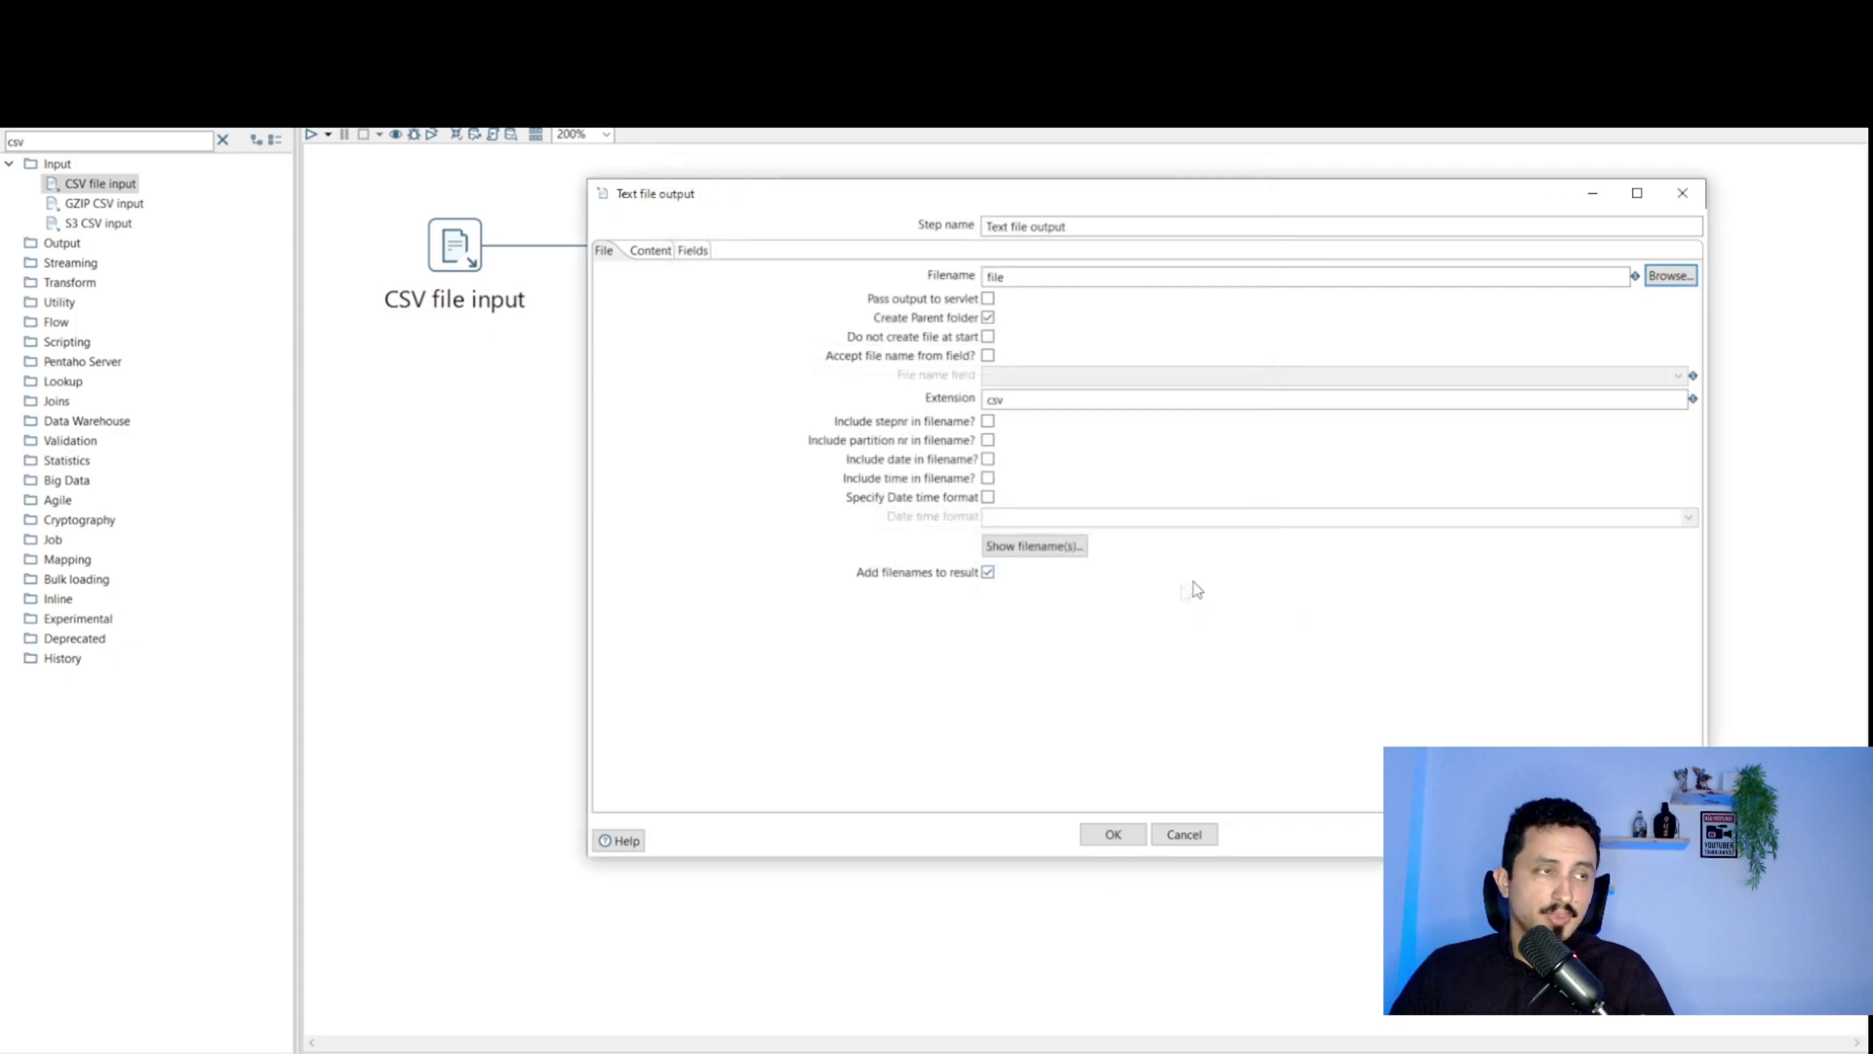
left_click(1184, 834)
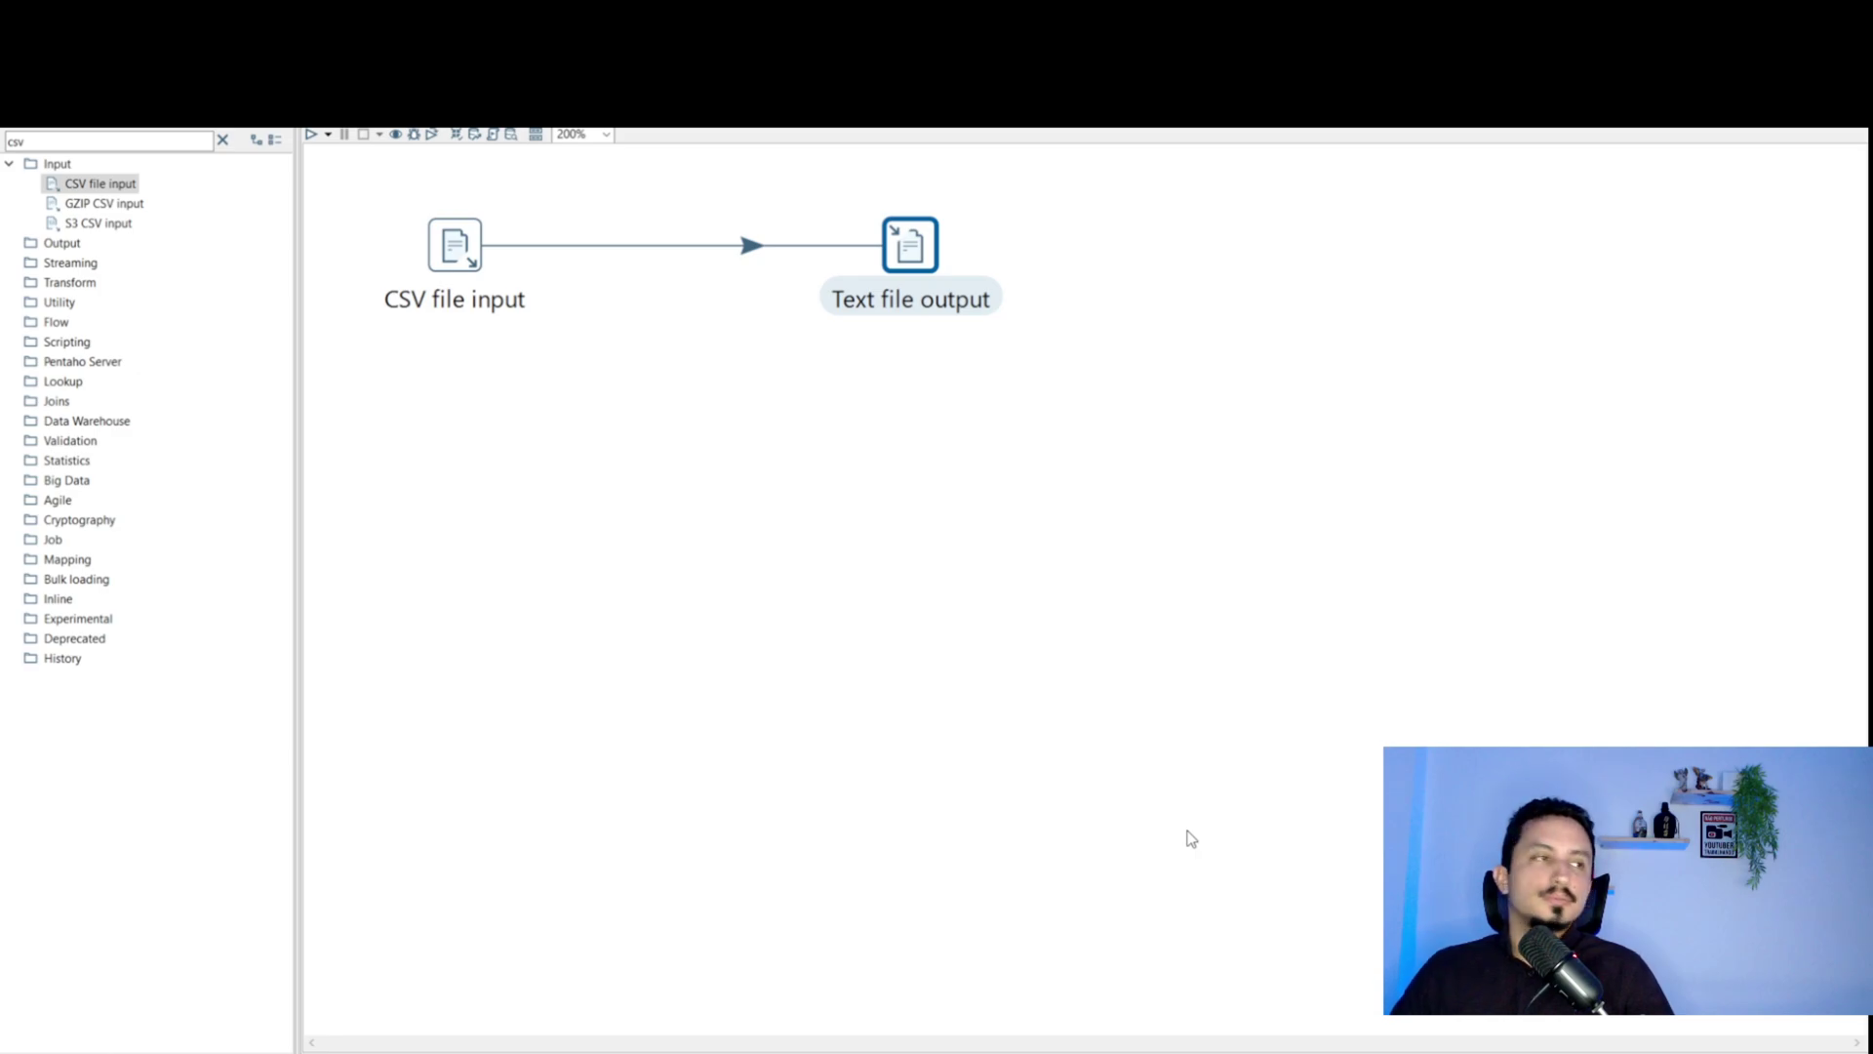
From the AWS CLI documentation's Windows instructions, download the AWSCLIV2.msi installer and launch it
left_click(1058, 708)
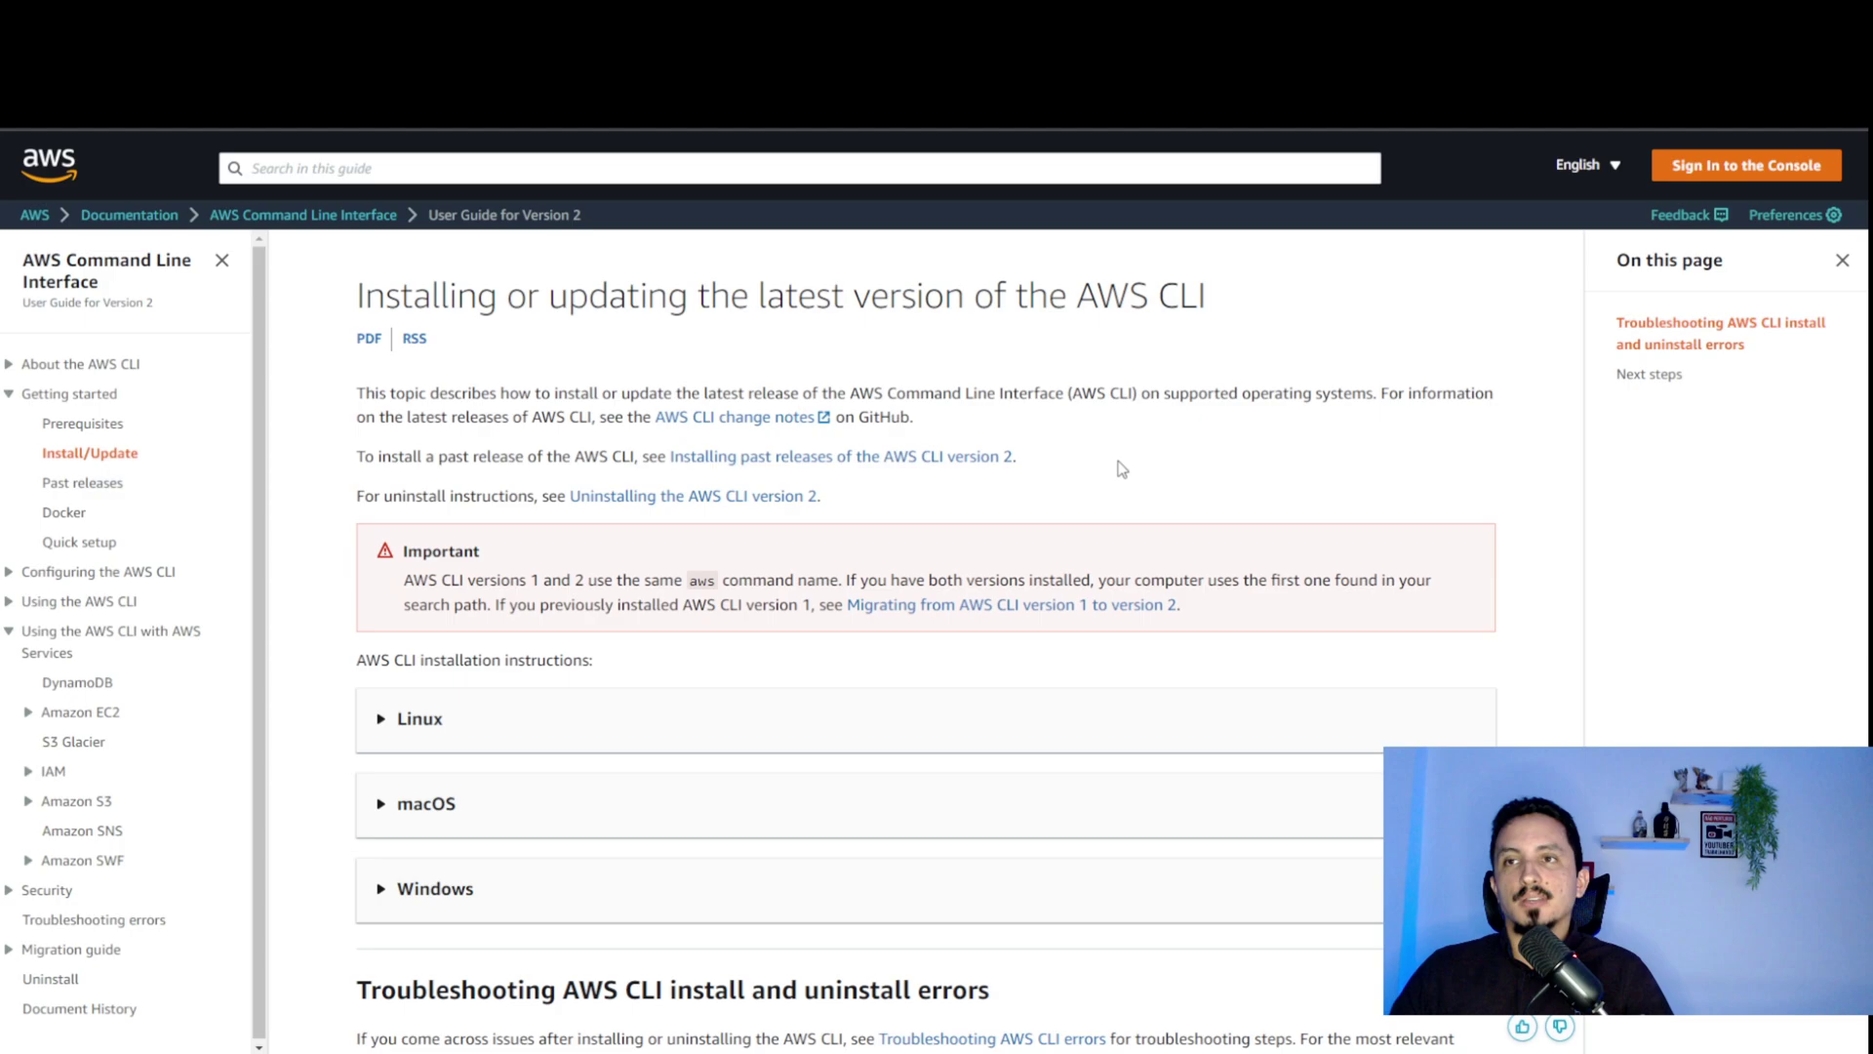
left_click(380, 889)
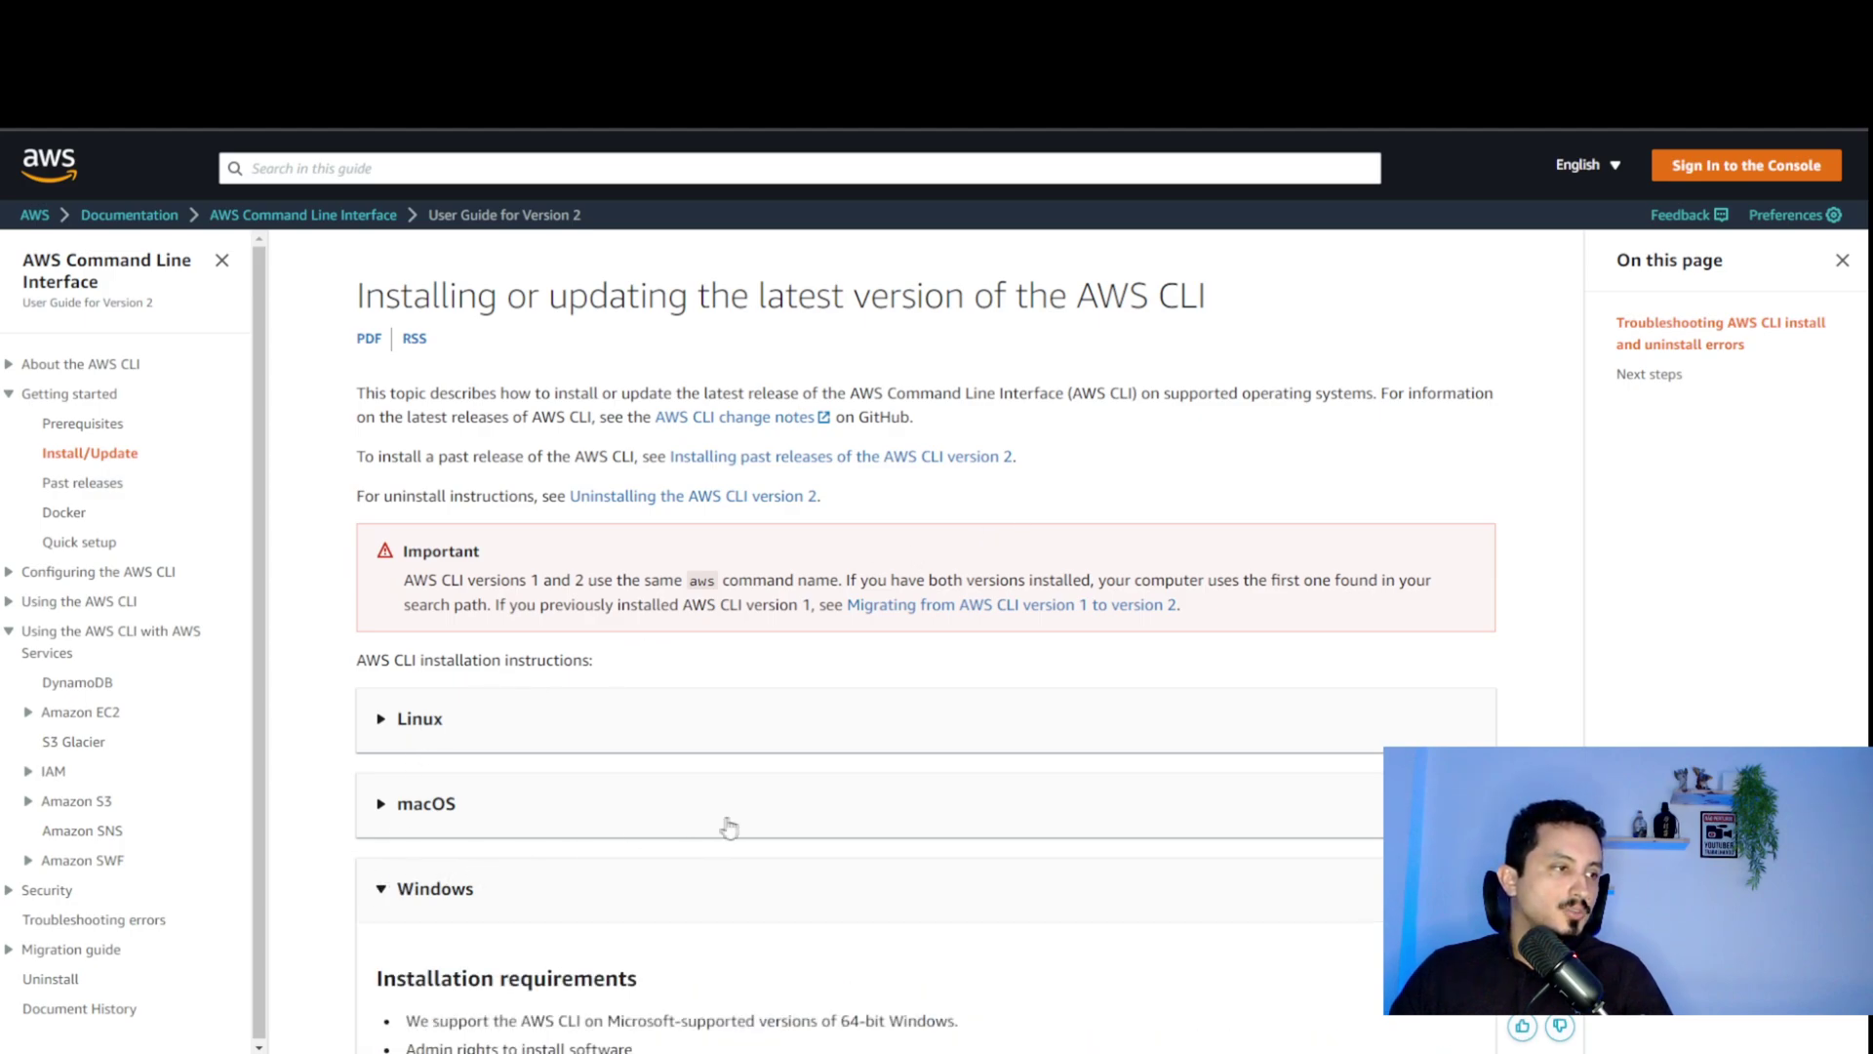
scroll(727, 827, "down", 5)
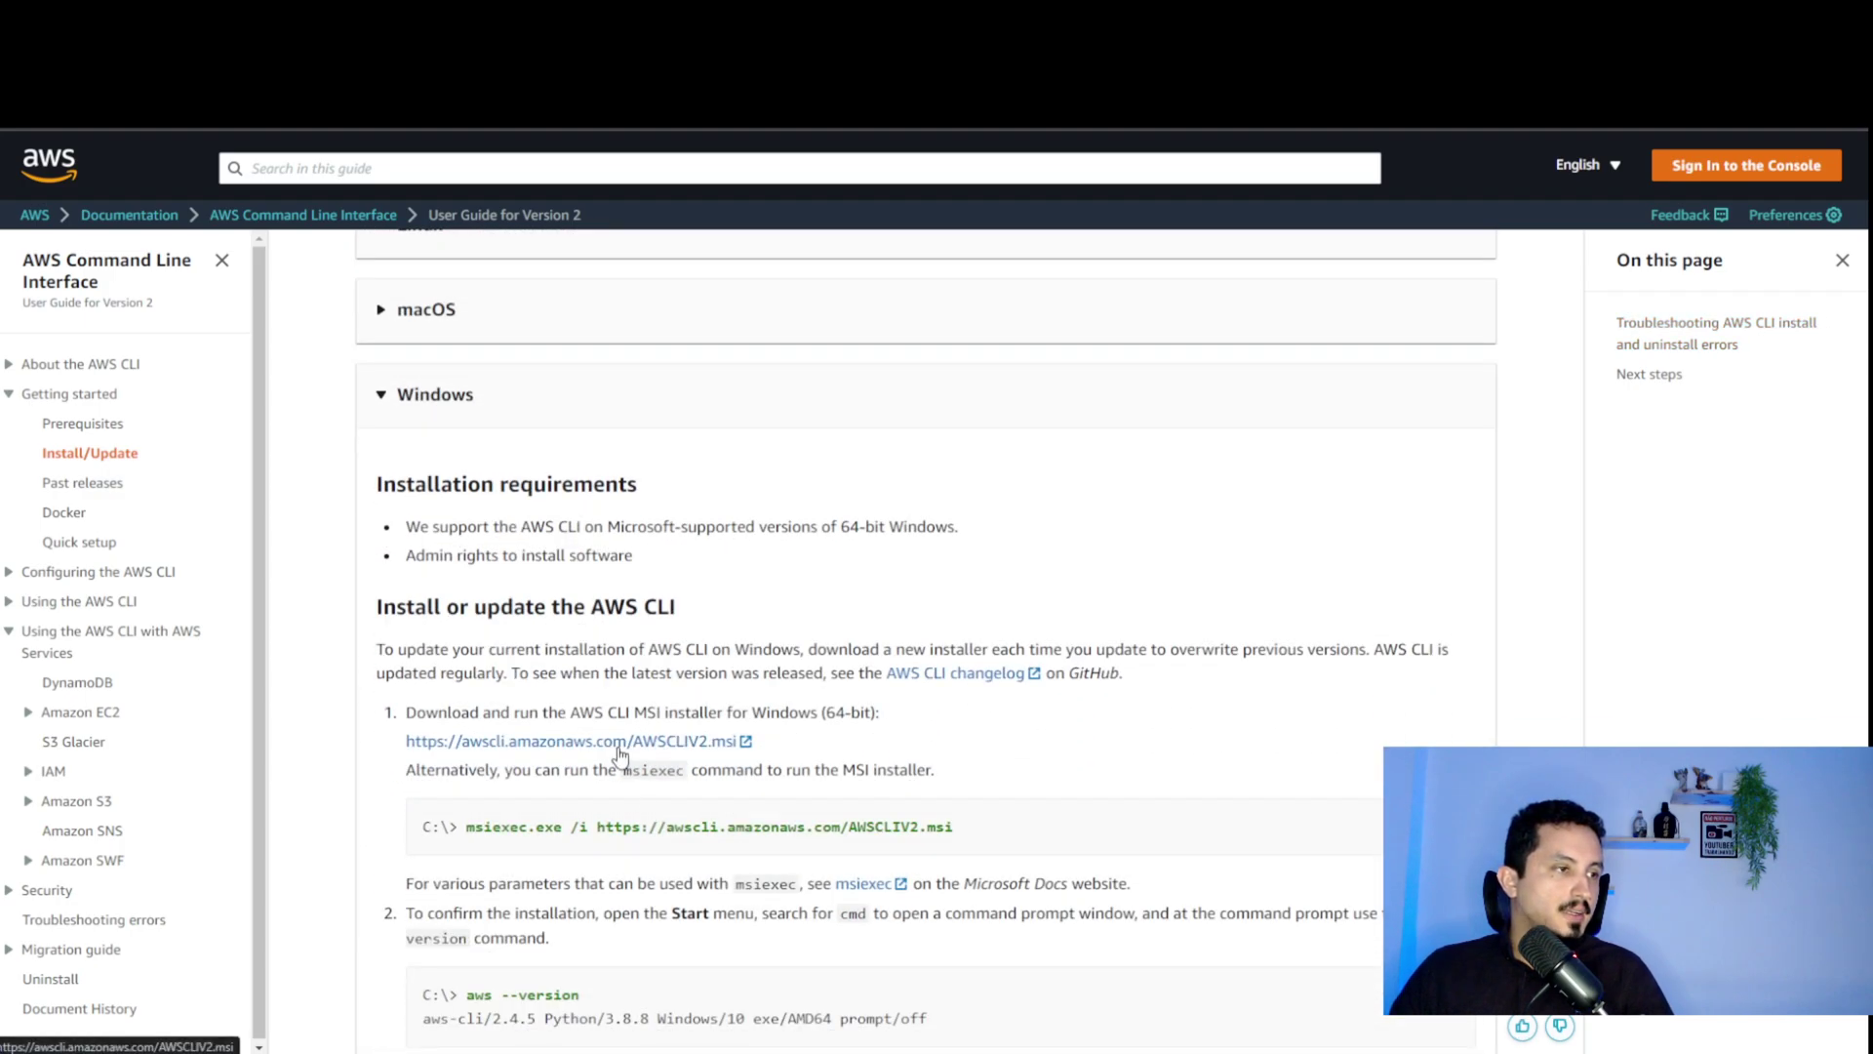
left_click(618, 744)
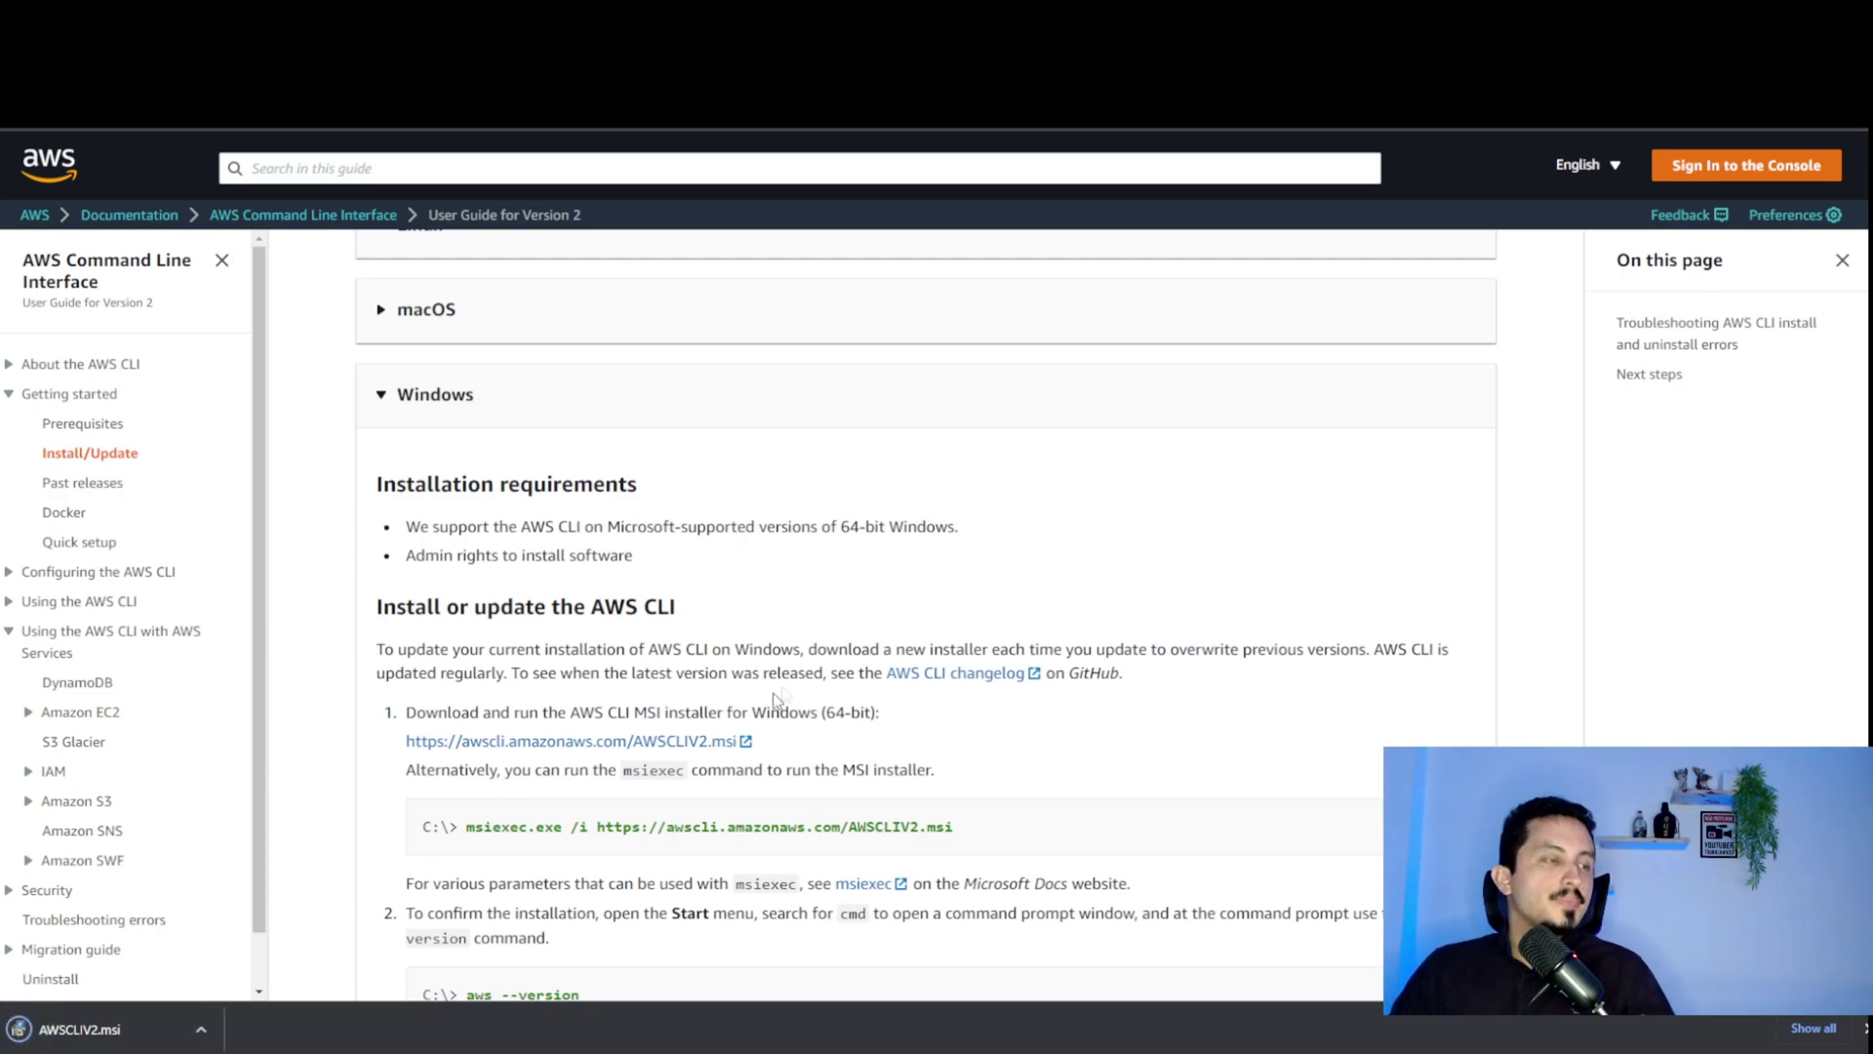
left_click(107, 1032)
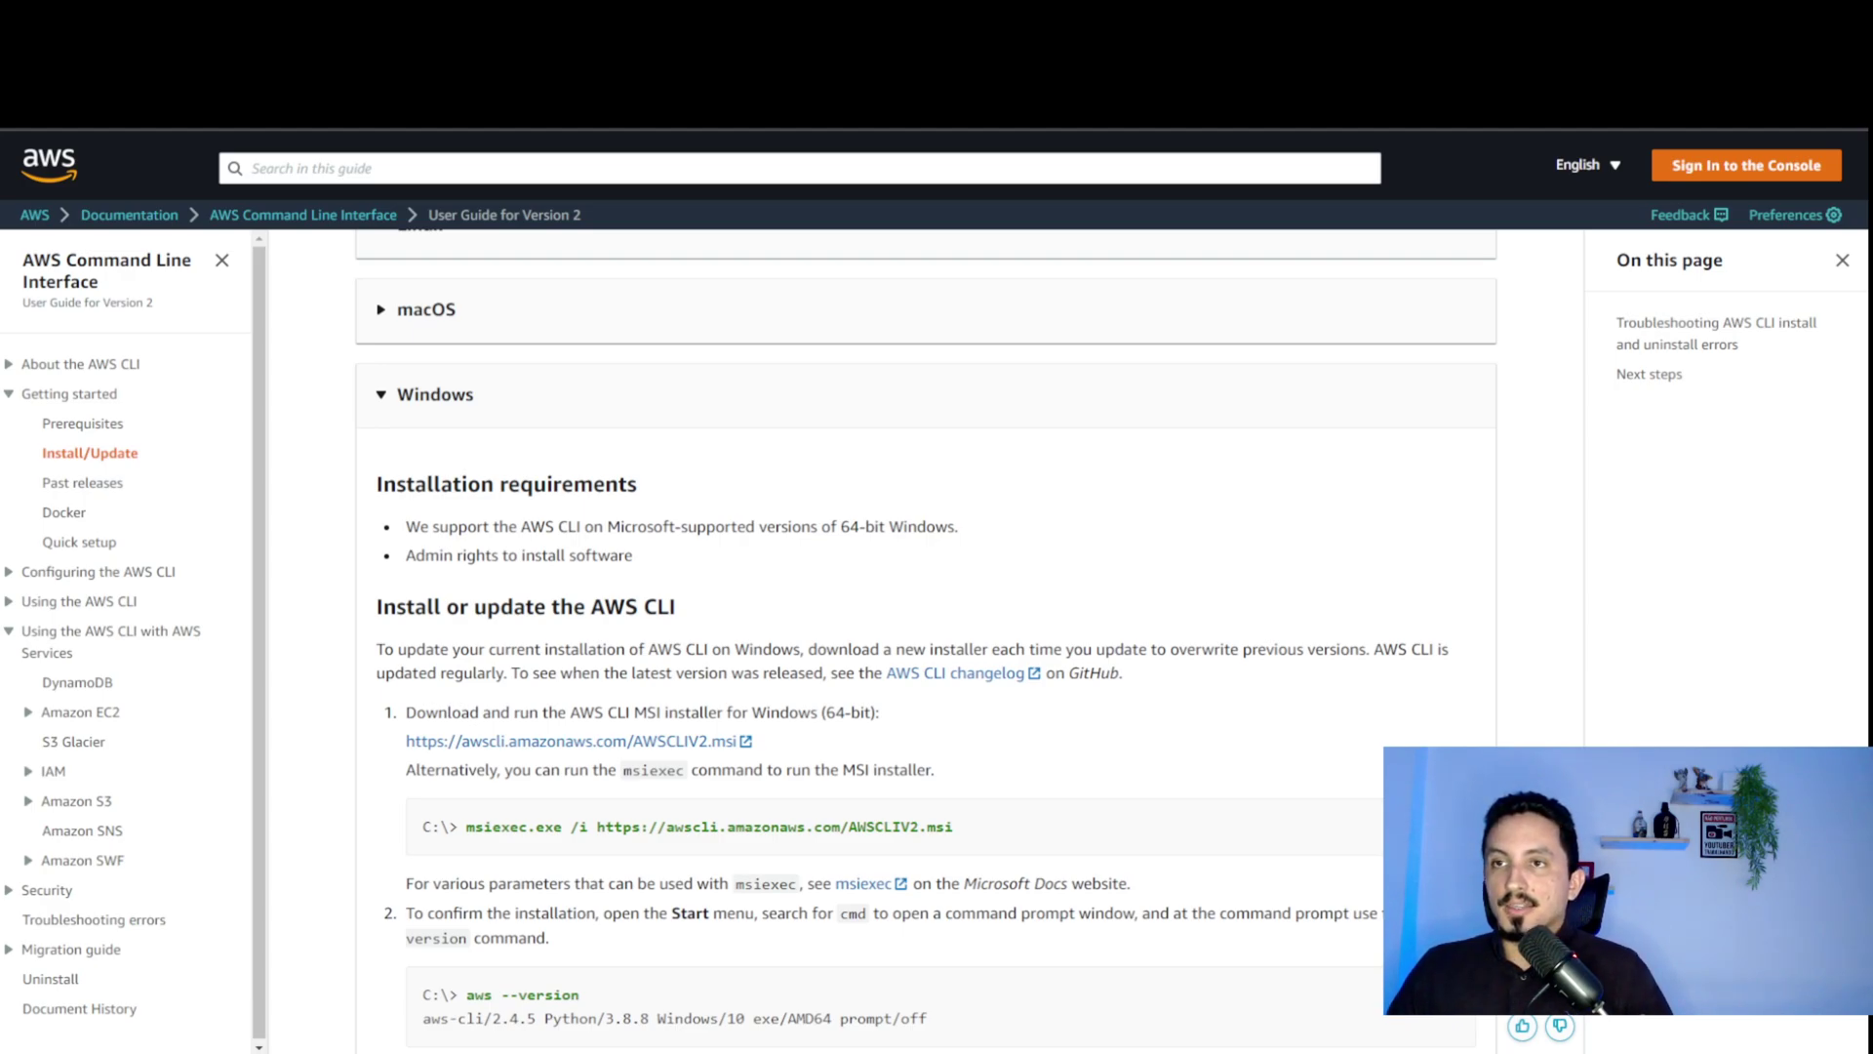
Run the aws command in Command Prompt to check whether the AWS CLI is available, and close the window
left_click_drag(505, 167, 1020, 230)
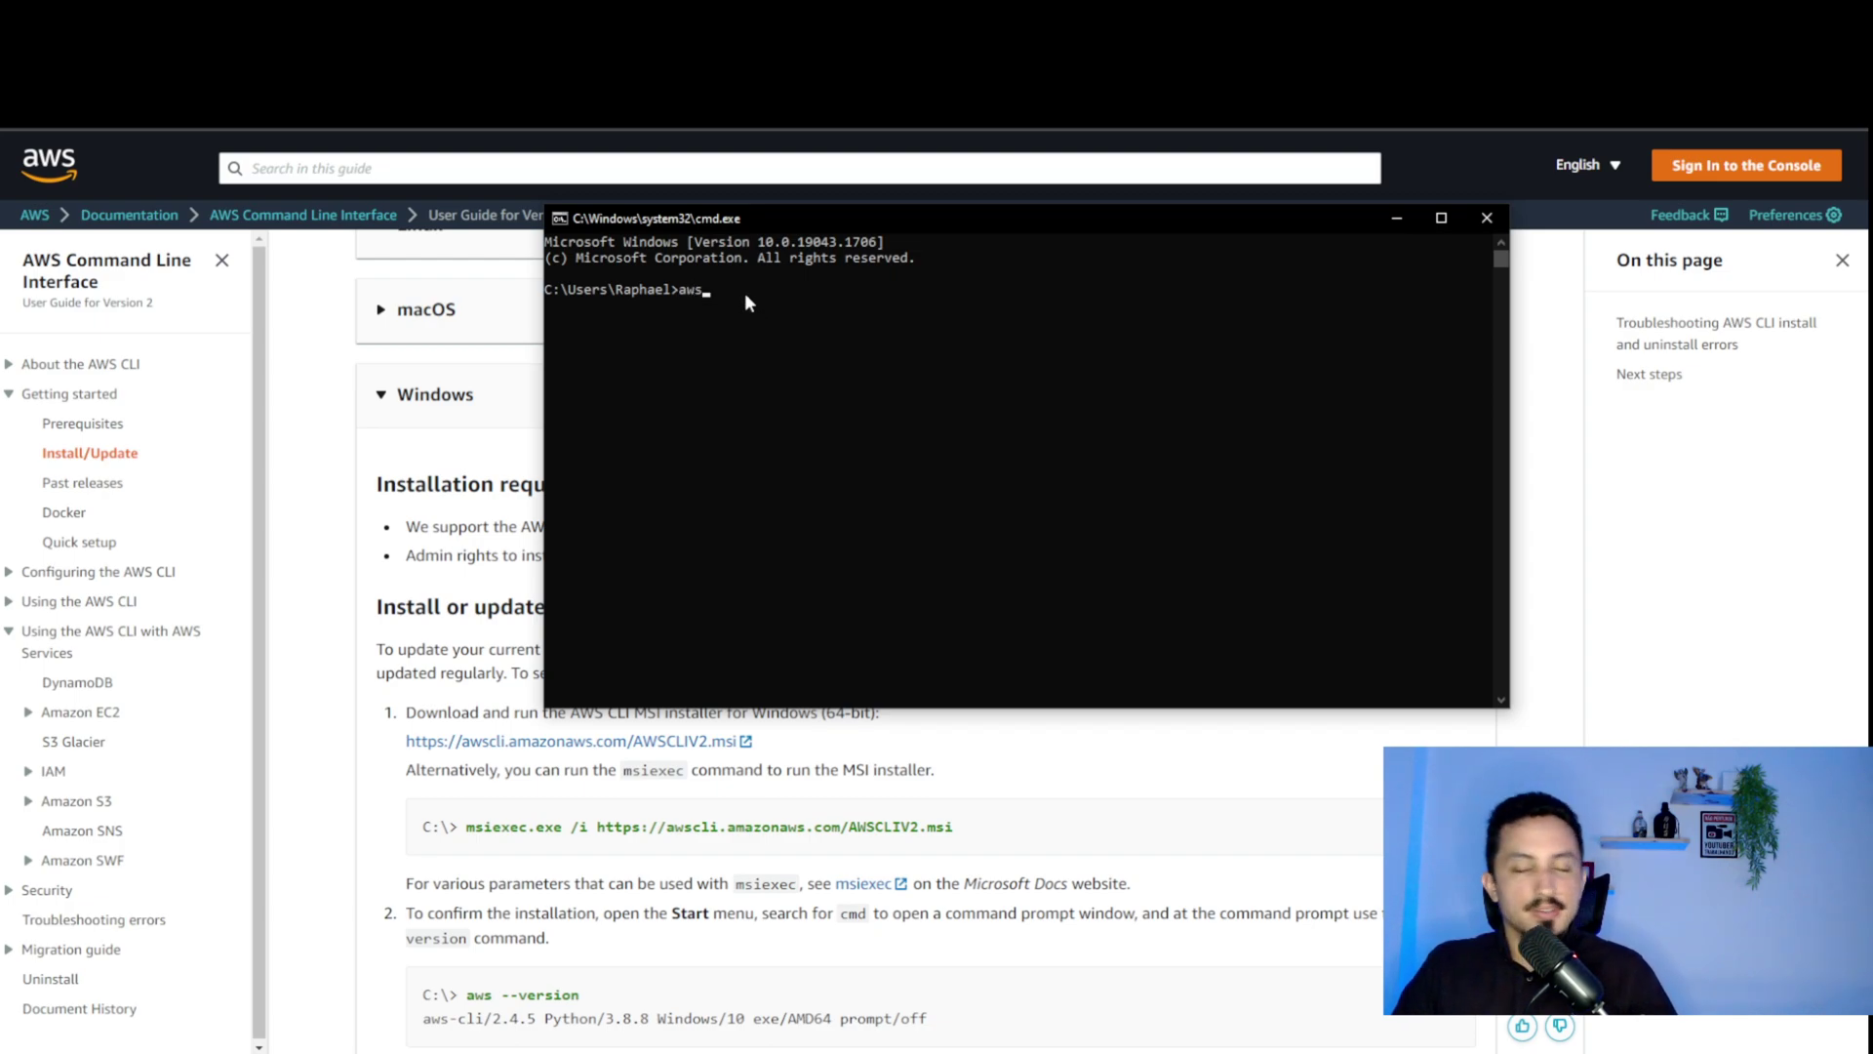
key("Return")
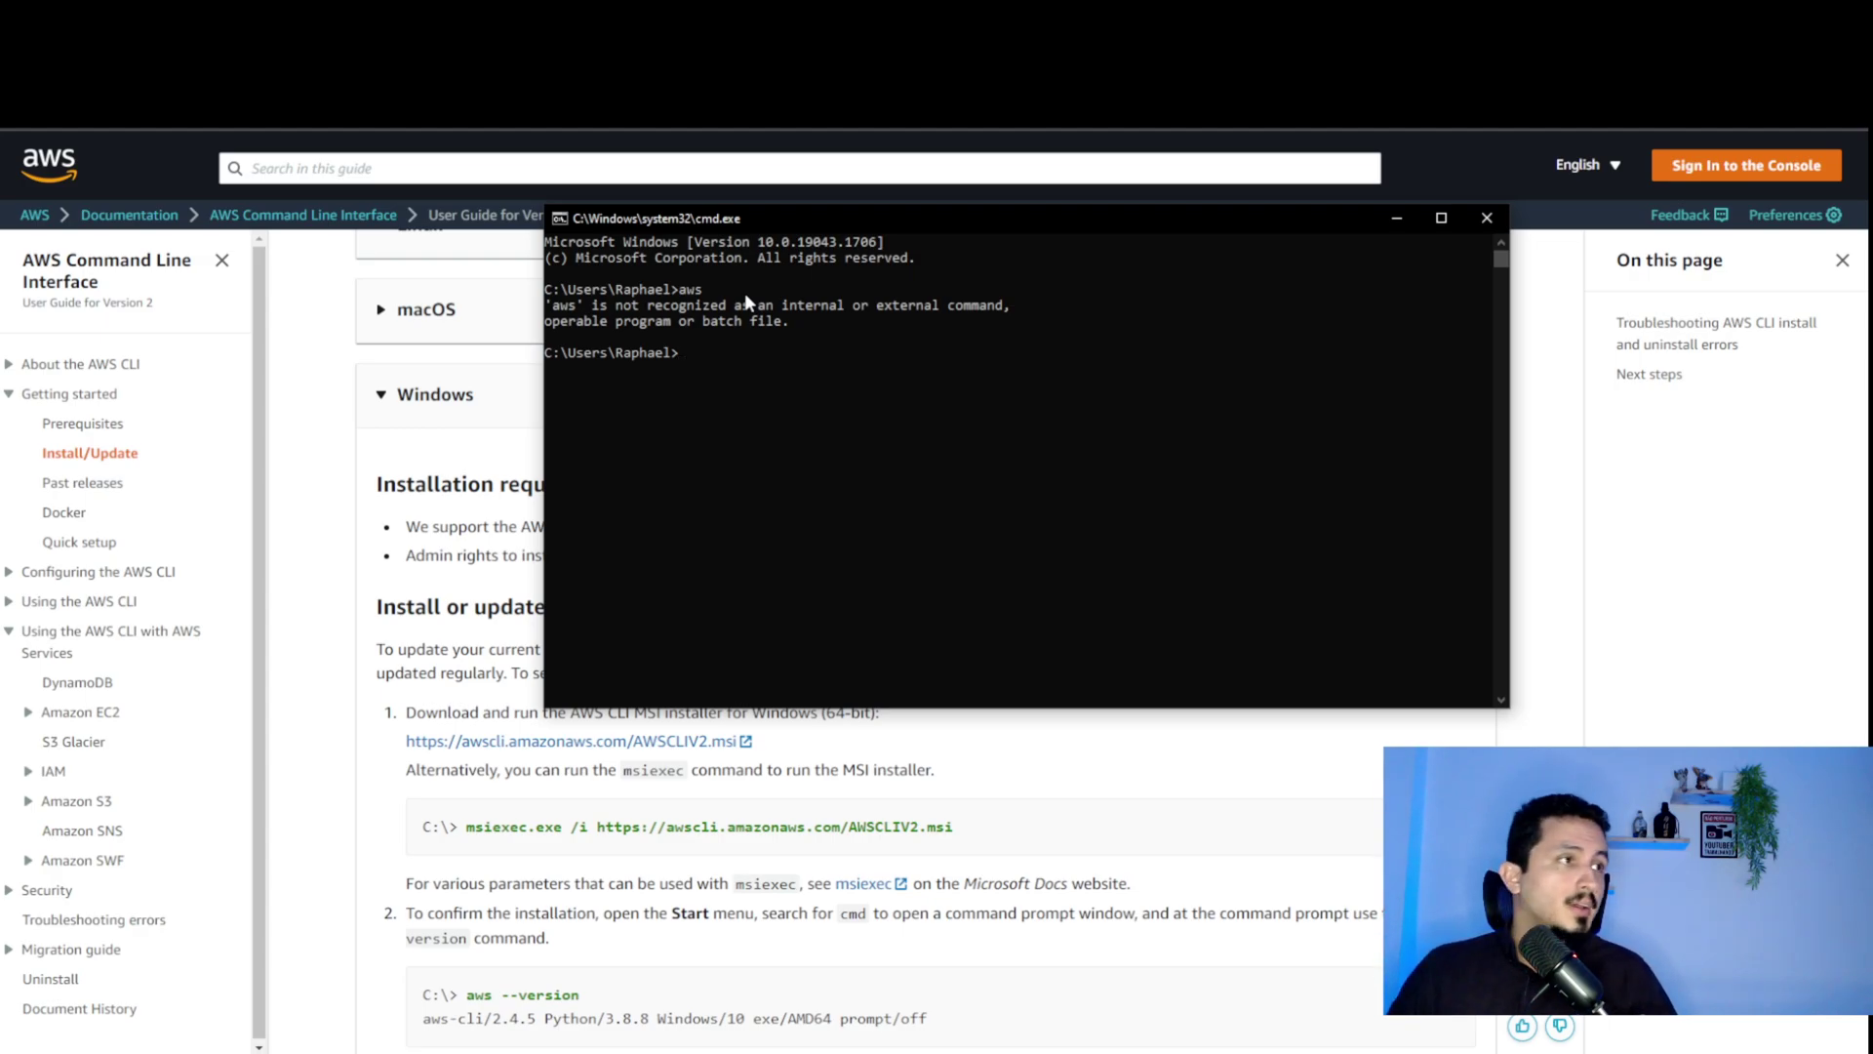
left_click_drag(549, 310, 787, 327)
left_click(787, 337)
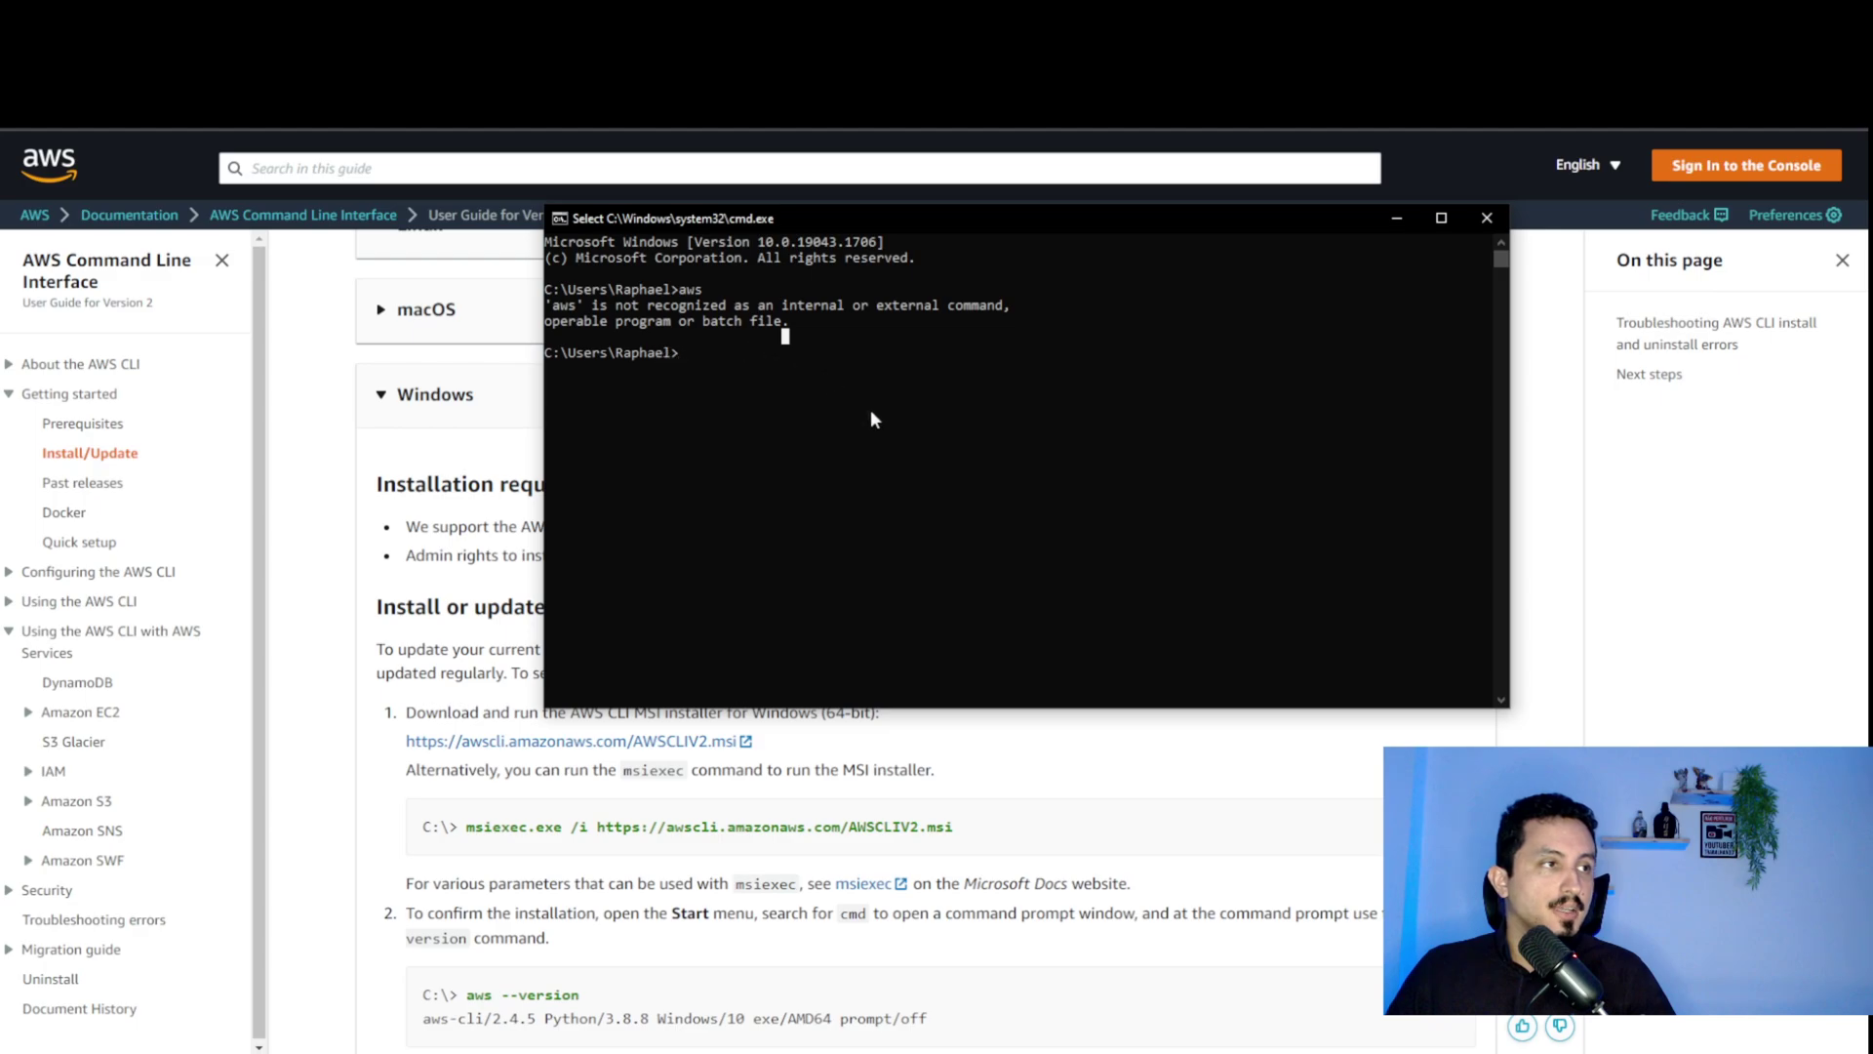
left_click(1485, 218)
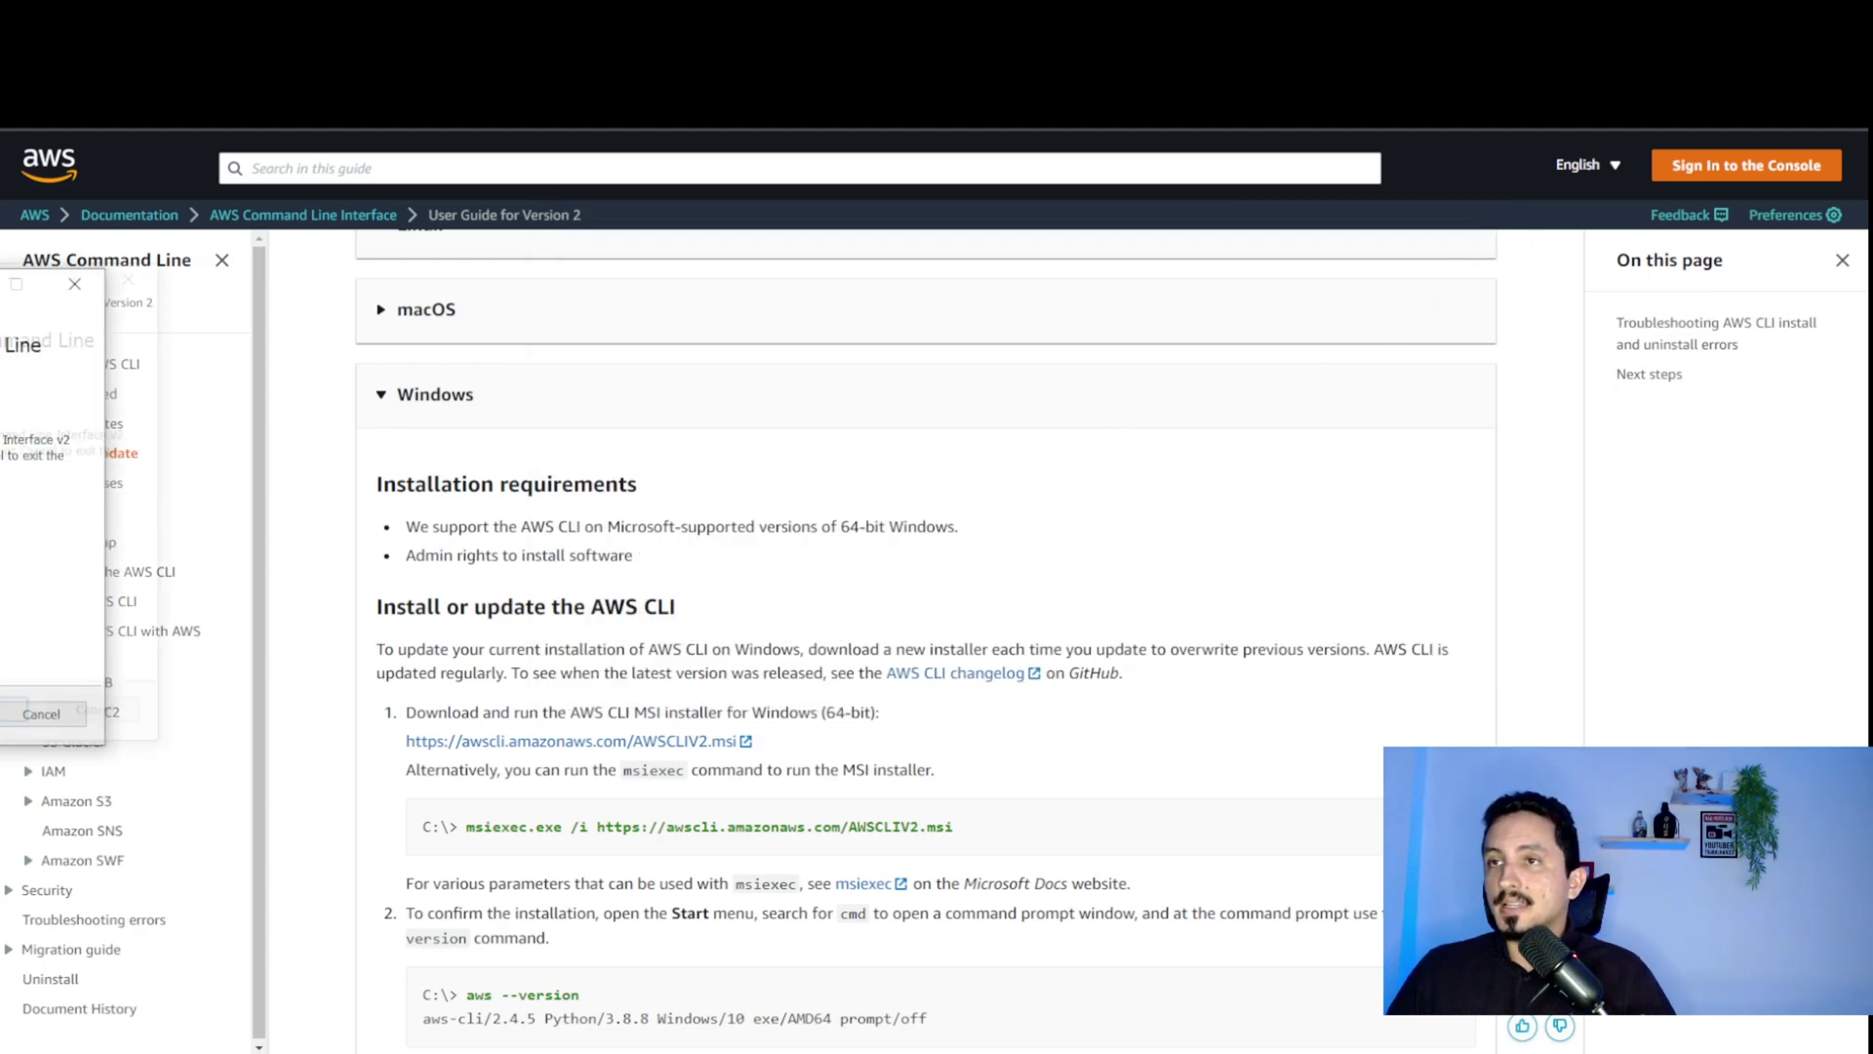
Install AWS Command Line Interface v2 with the setup wizard, accepting the License Agreement and keeping the default features and location
left_click(1235, 564)
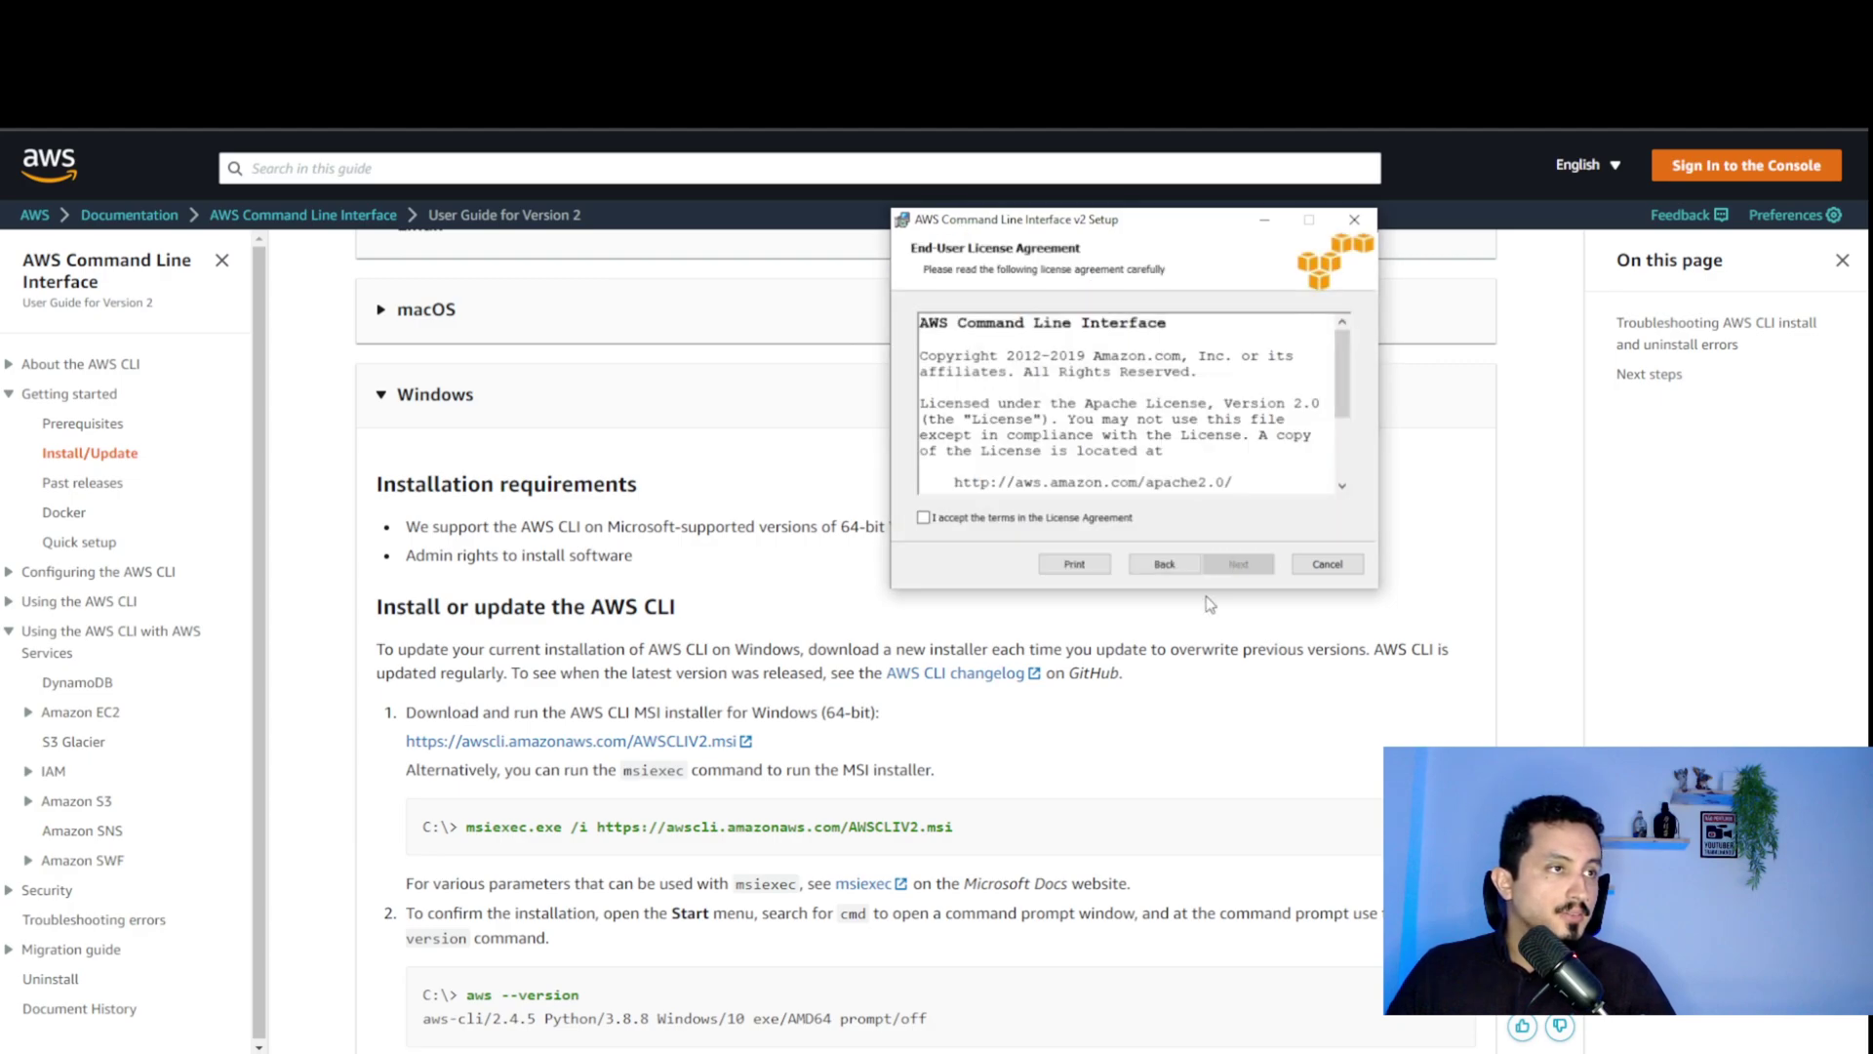
left_click(1050, 517)
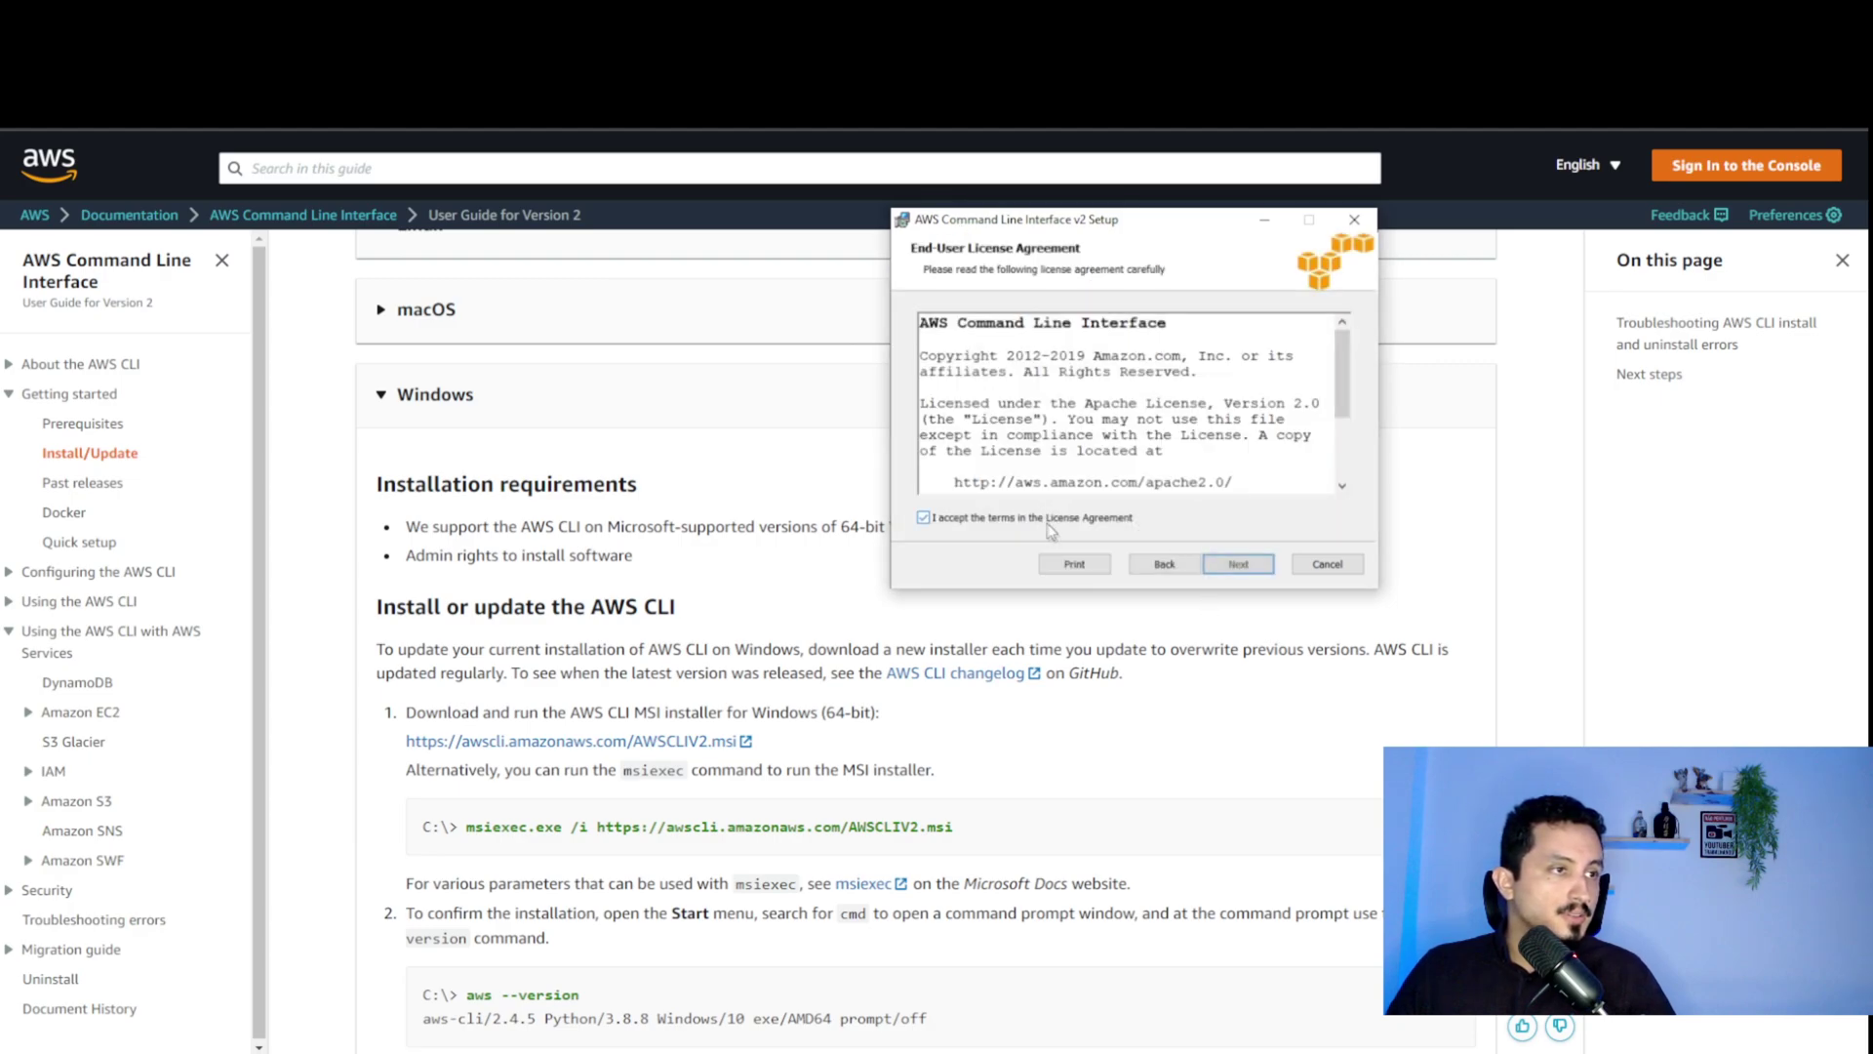
left_click(1226, 566)
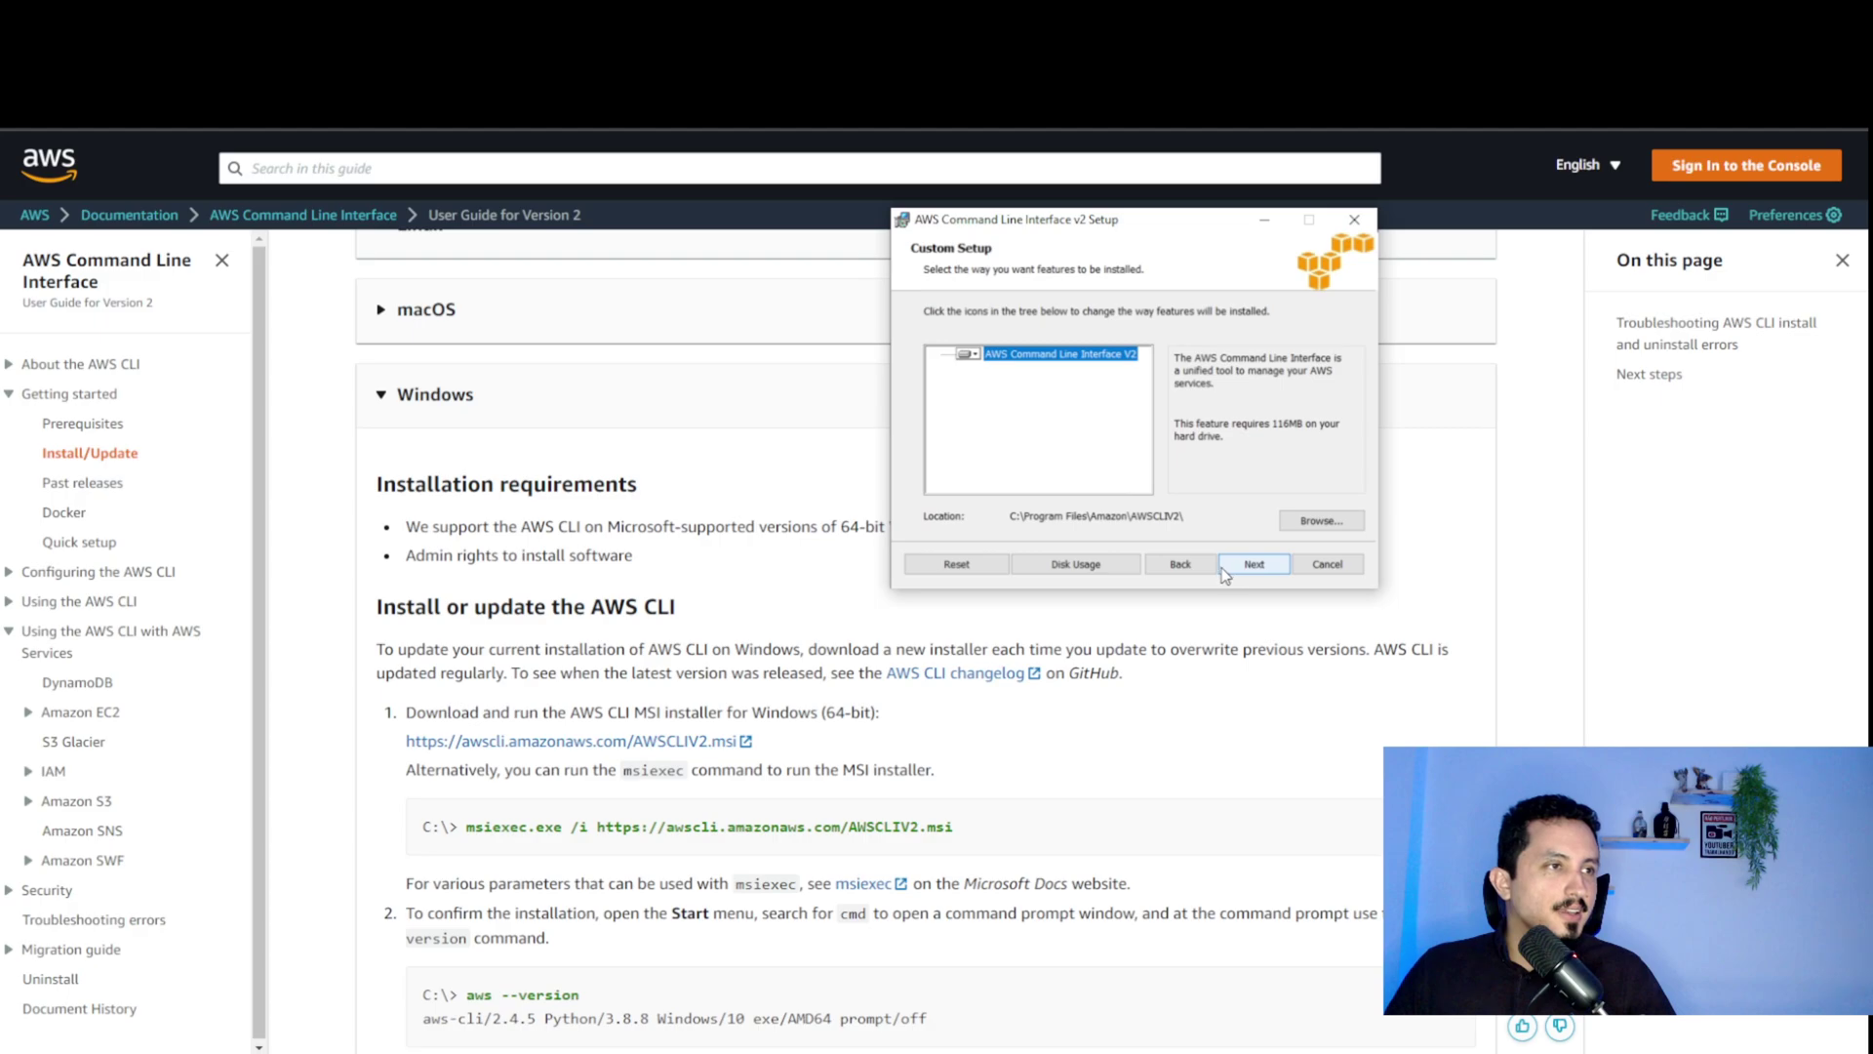
left_click(1239, 570)
left_click(1235, 566)
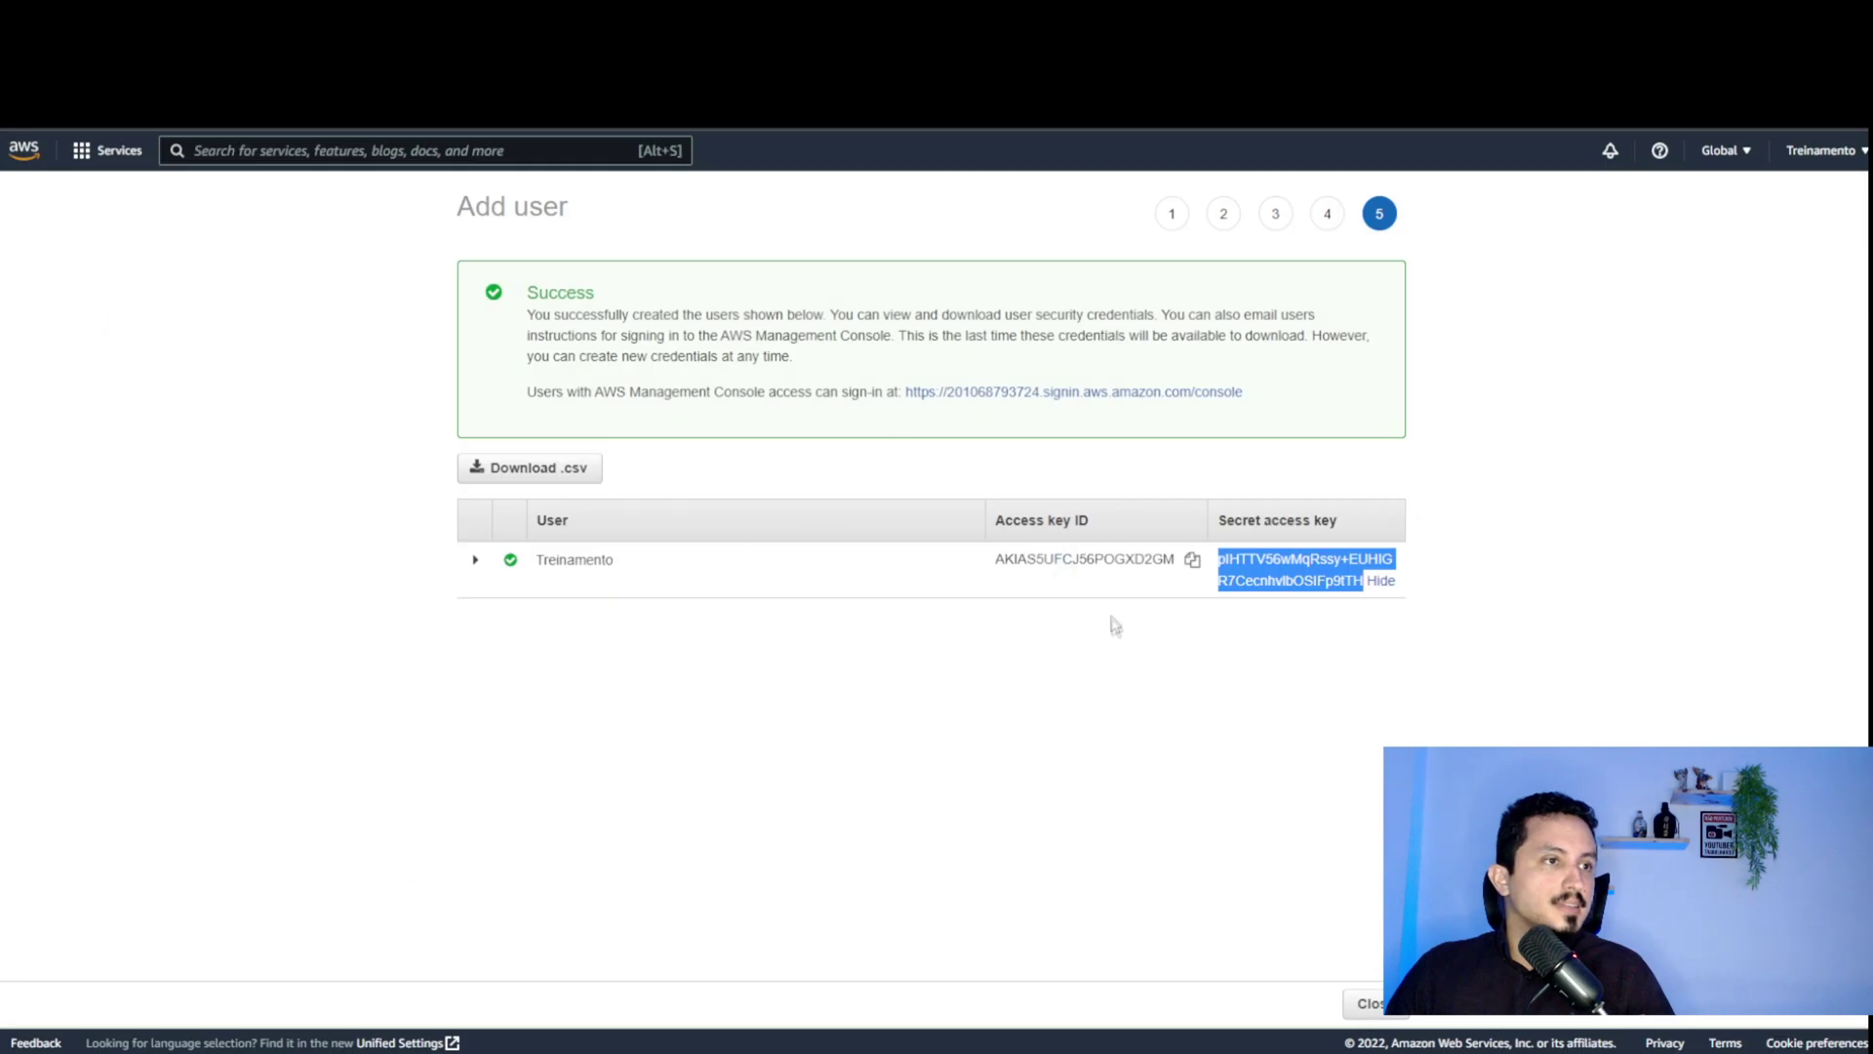
left_click(1117, 624)
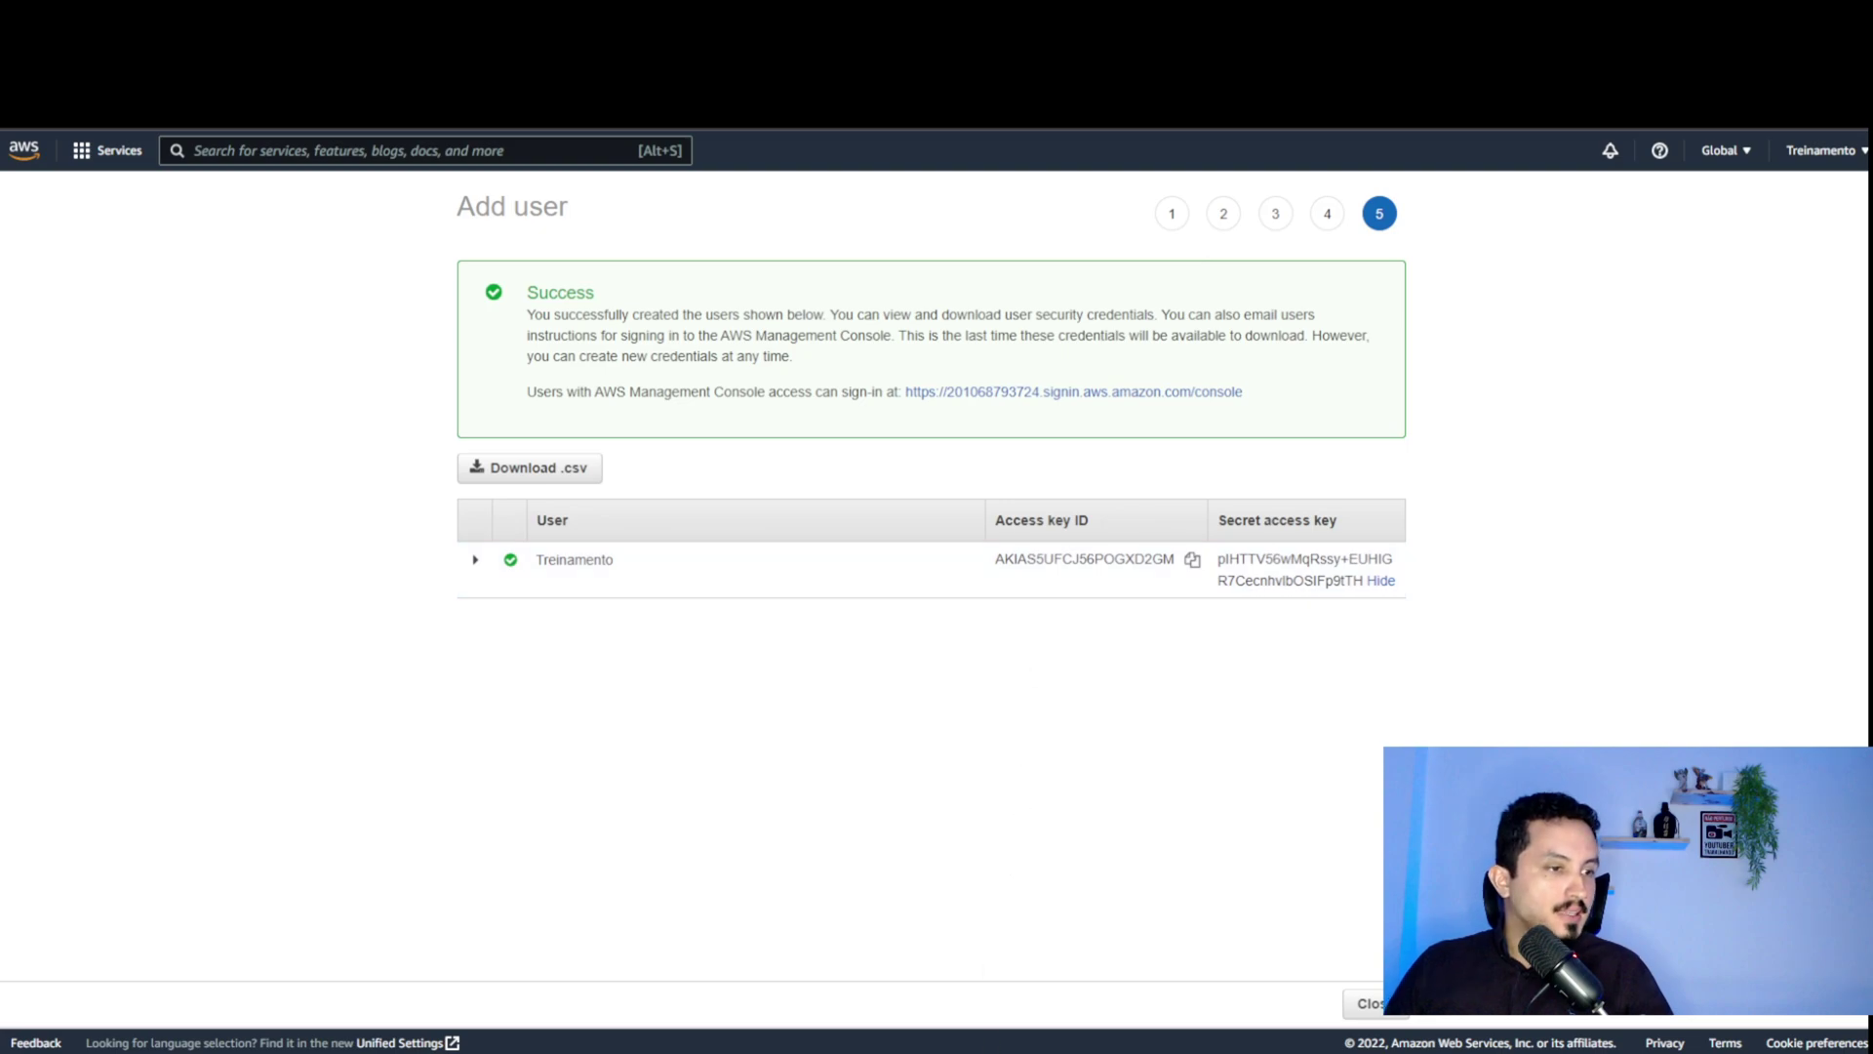
left_click(1236, 566)
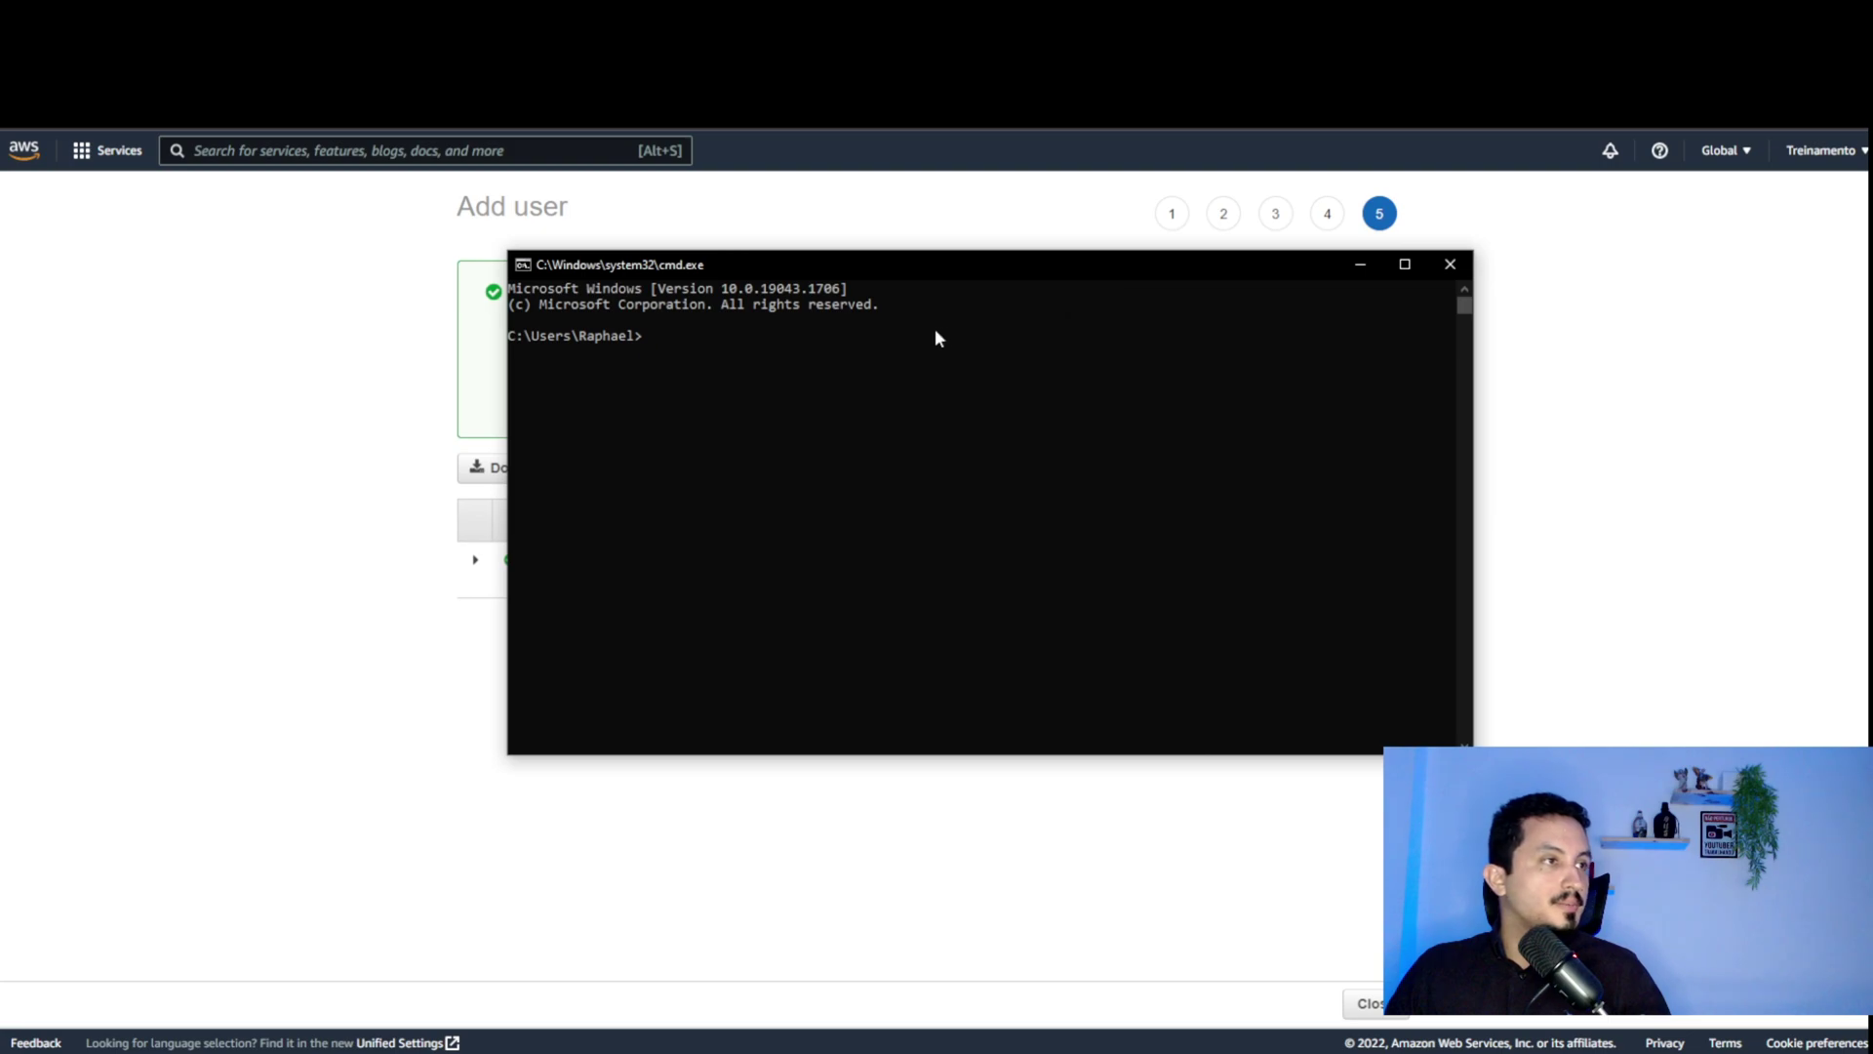
In Command Prompt, run aws and aws --version to verify the AWS CLI installation
type("aws")
key("Return")
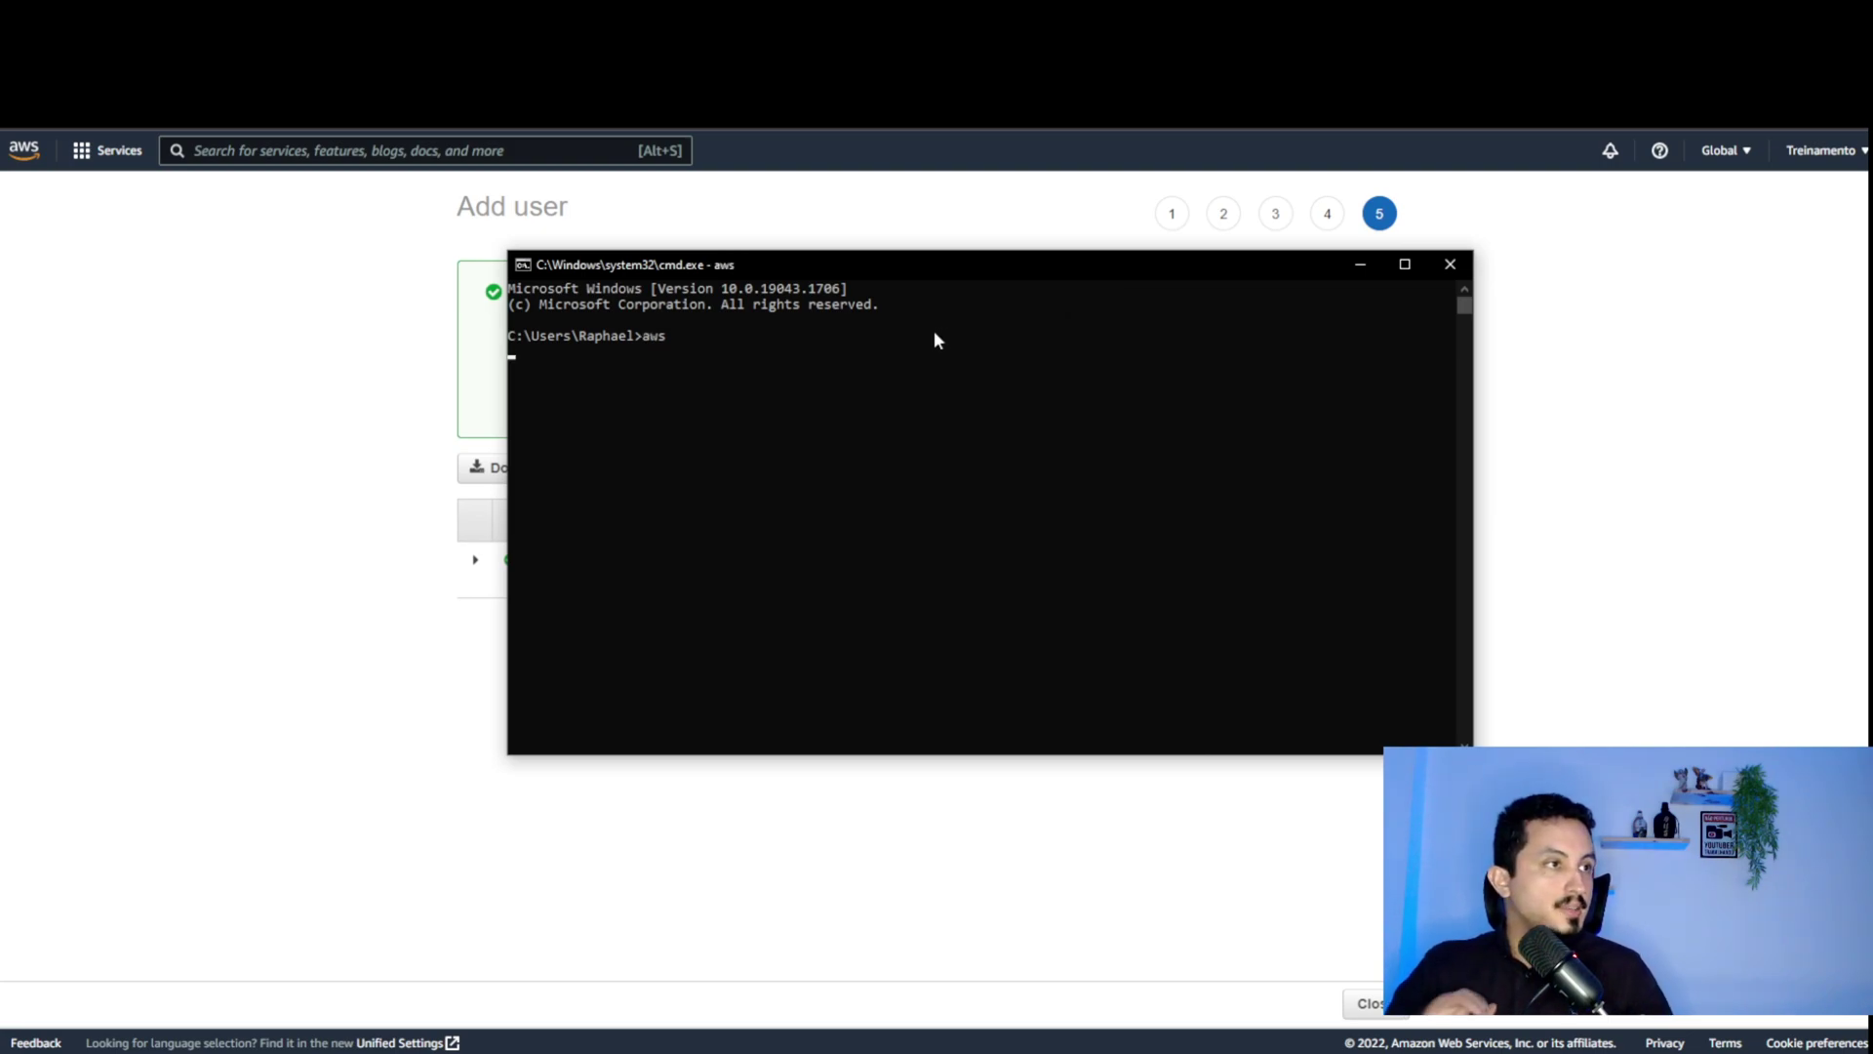
type("aws --version")
key("Return")
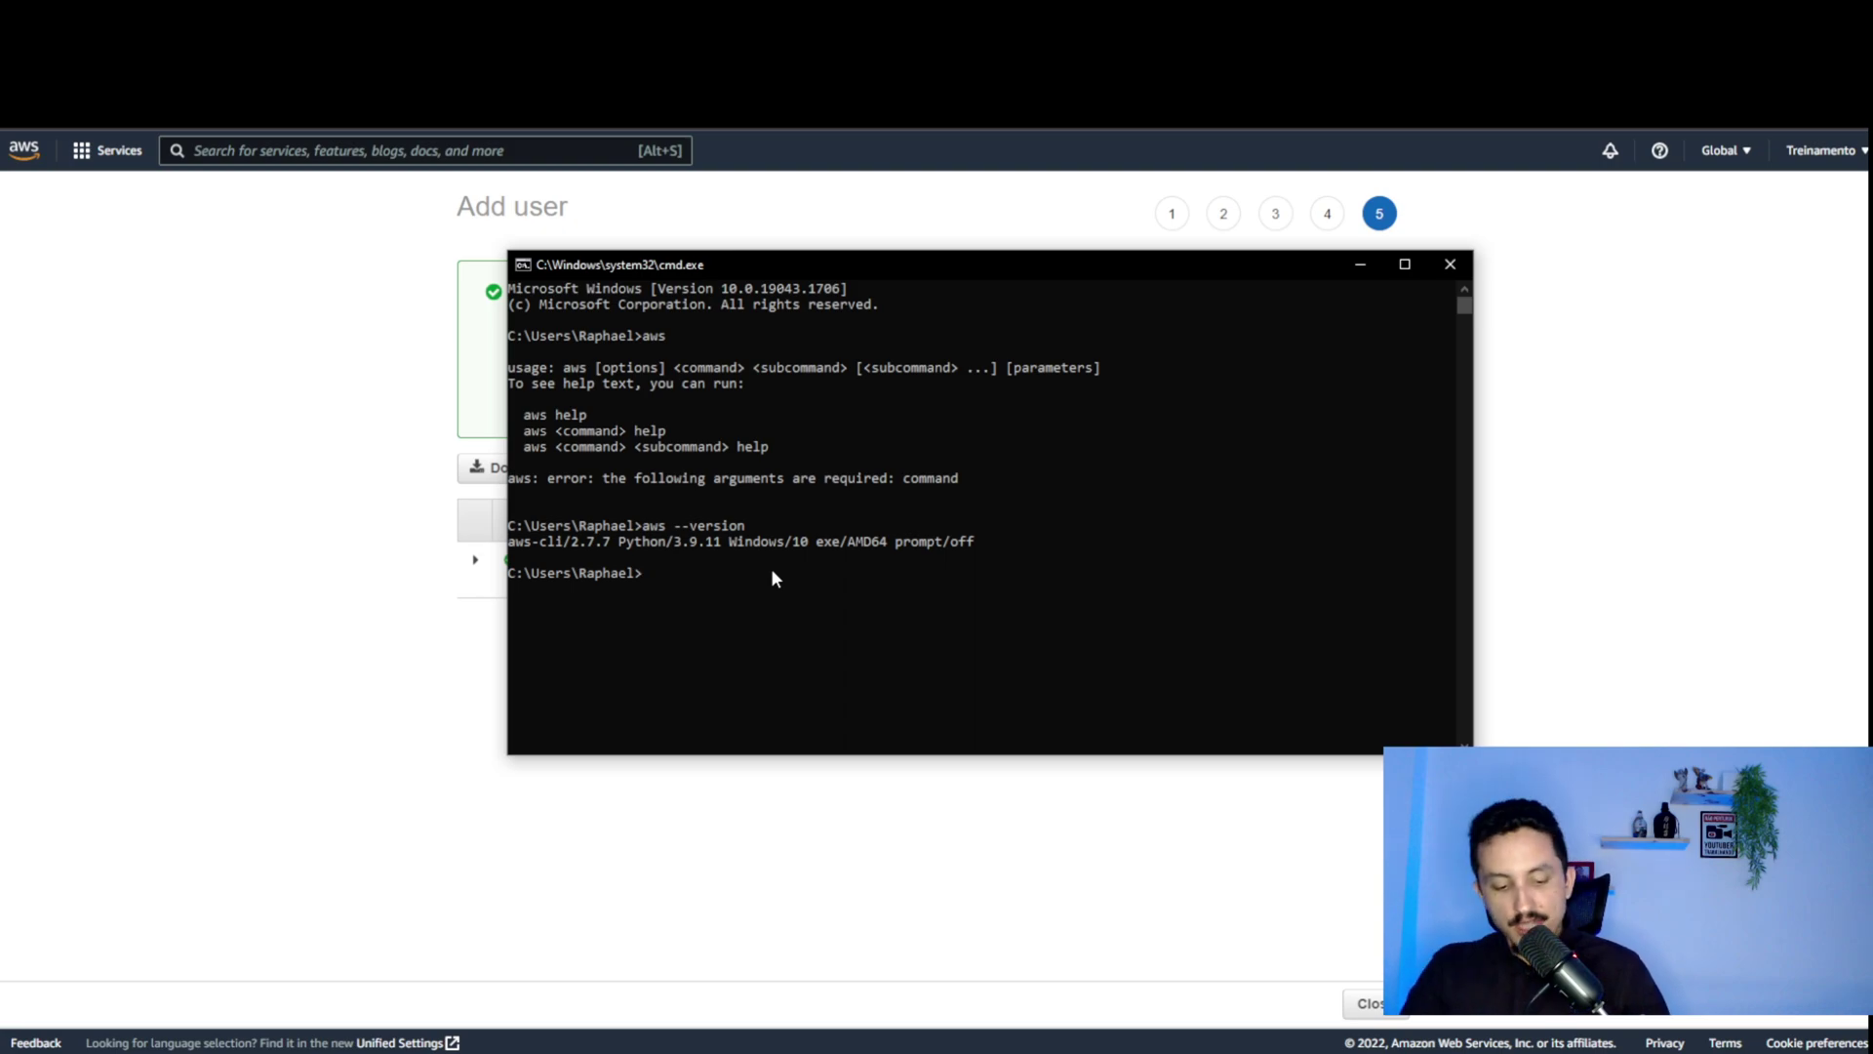
Run aws configure and enter the AWS Access Key ID copied from the IAM Add user page
type("aws configure")
key("Return")
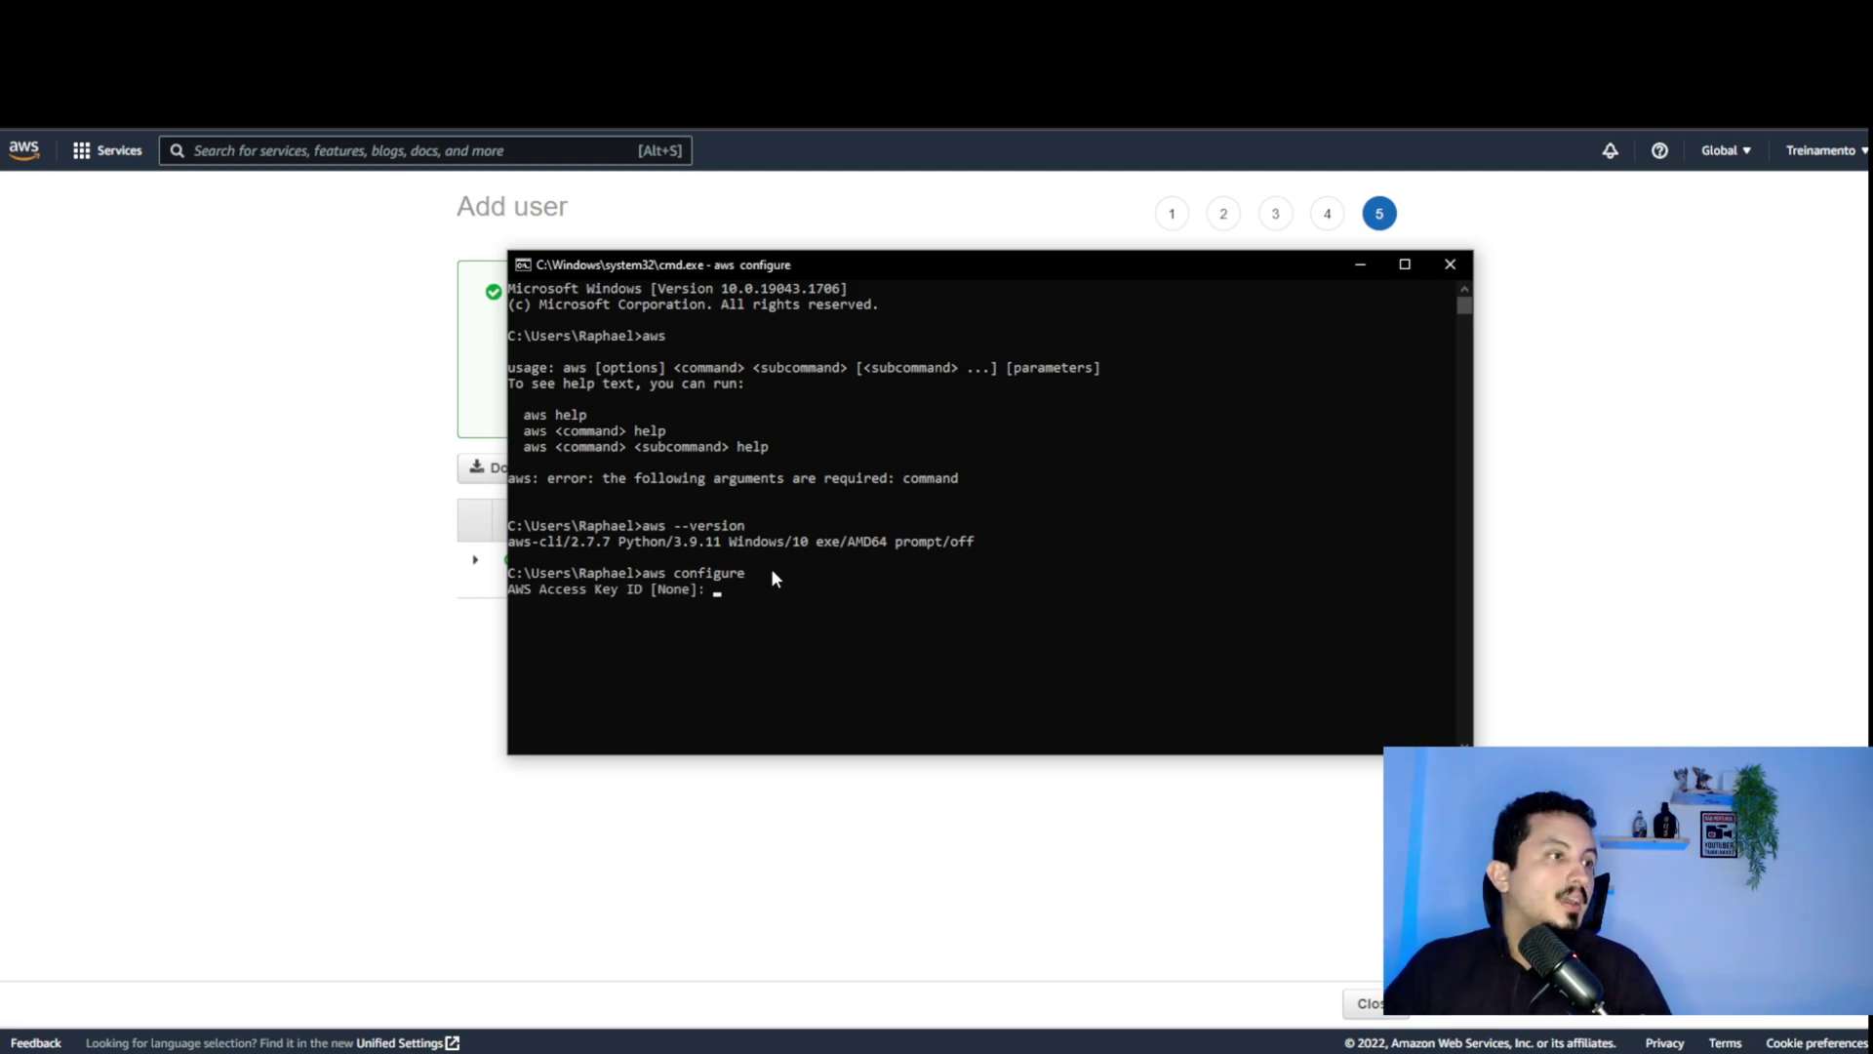
left_click(667, 818)
left_click(1193, 559)
key("alt+Tab")
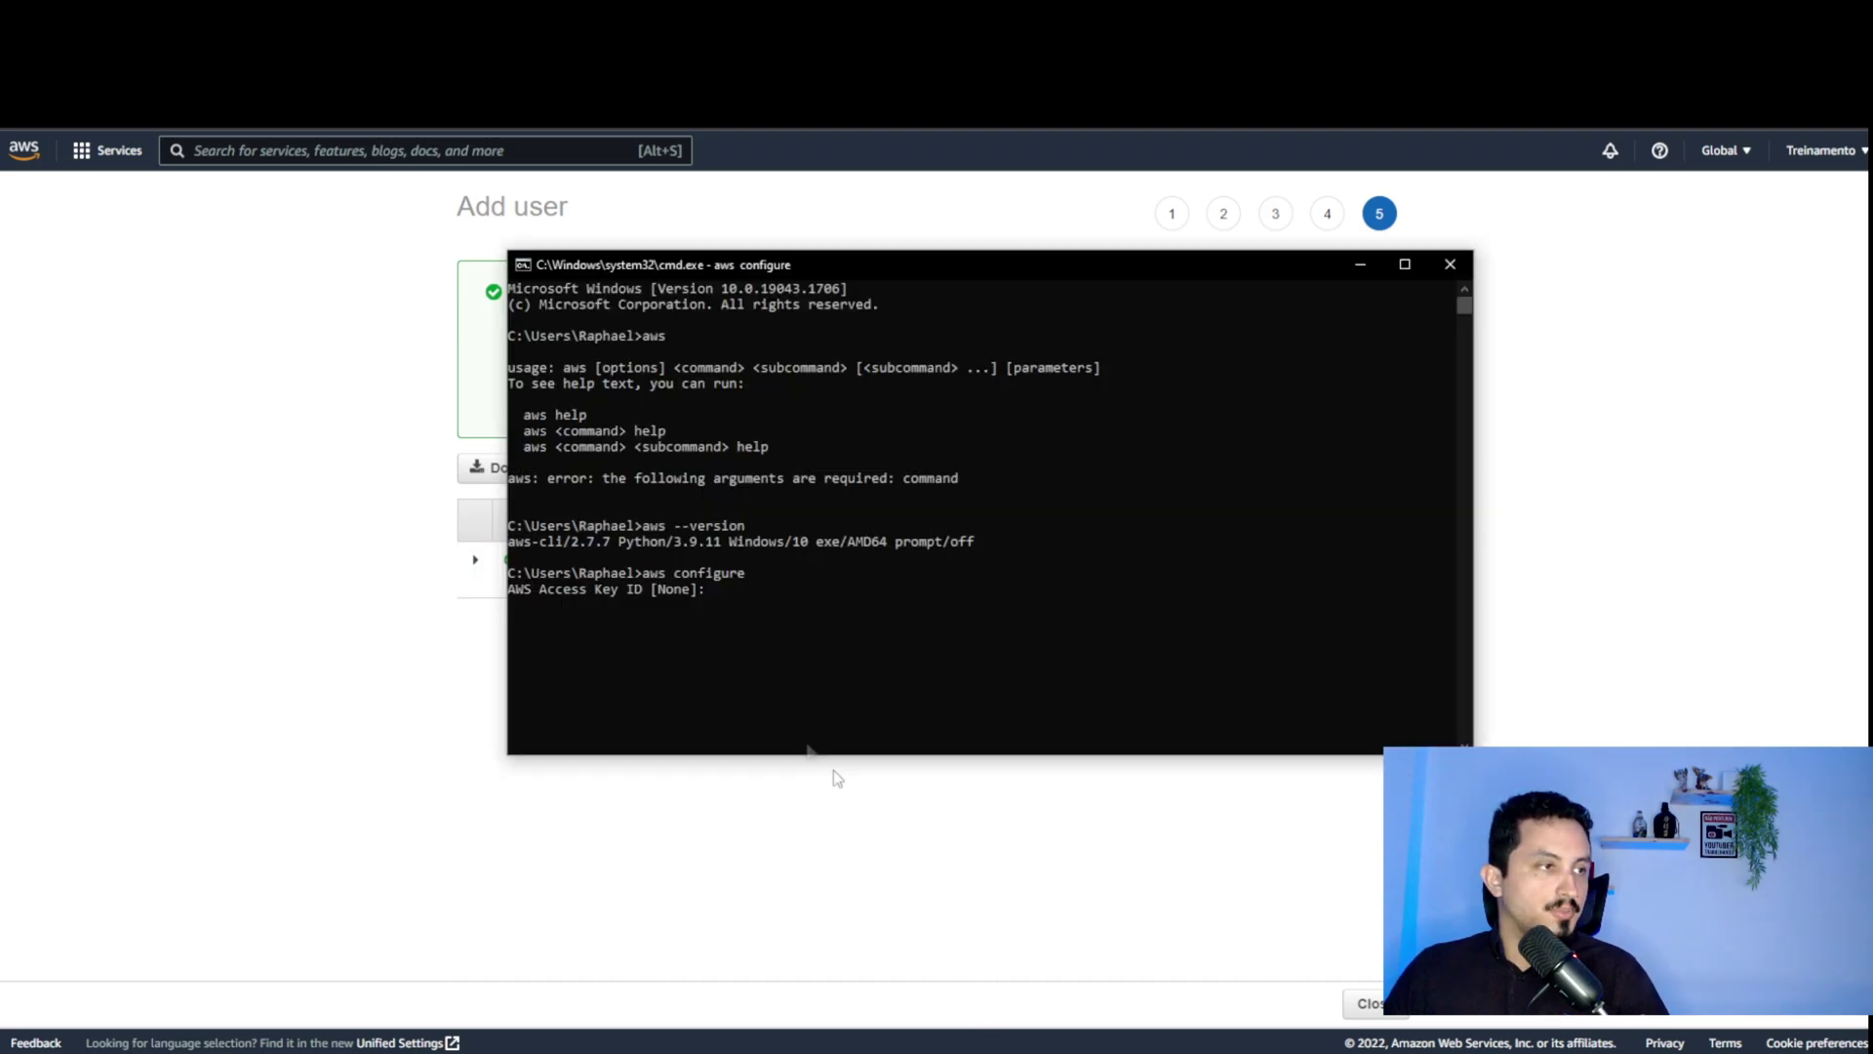
key("ctrl+v")
key("Return")
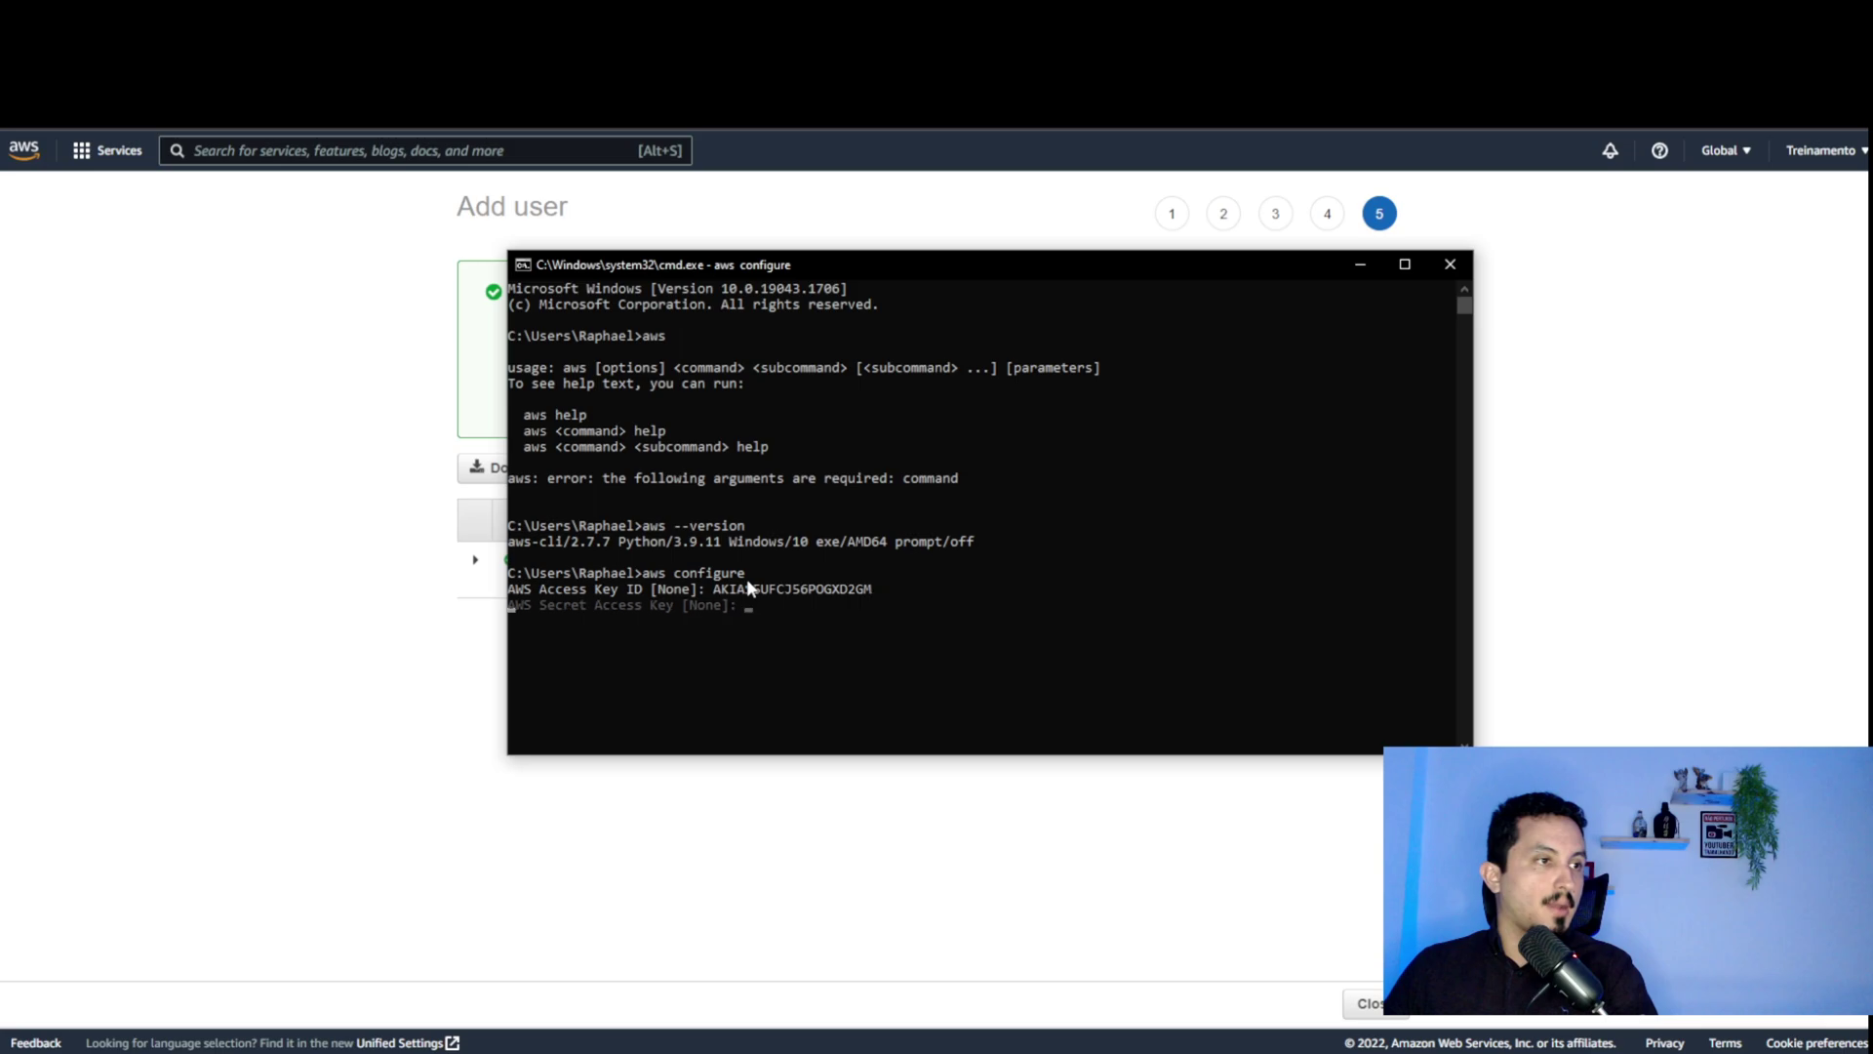
Copy the secret access key from the IAM Add user page and enter it as the AWS Secret Access Key in Command Prompt
left_click(430, 649)
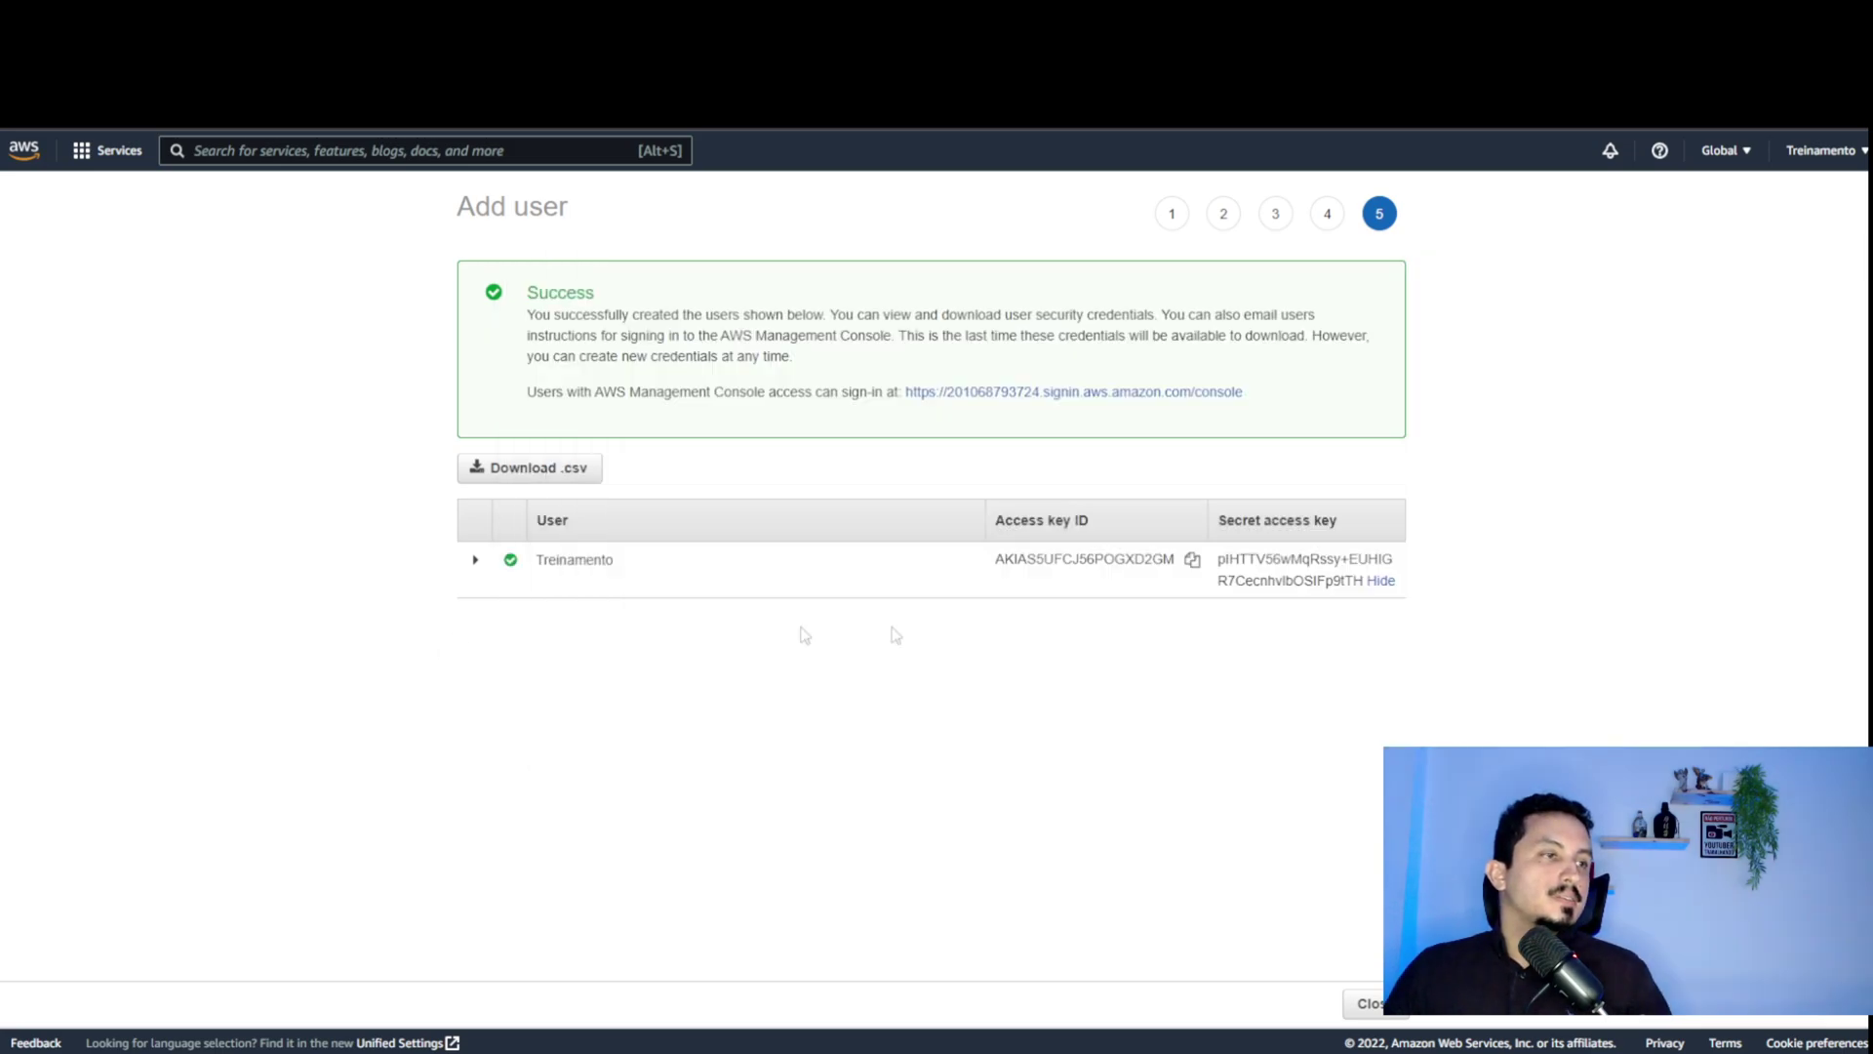
double_click(1231, 566)
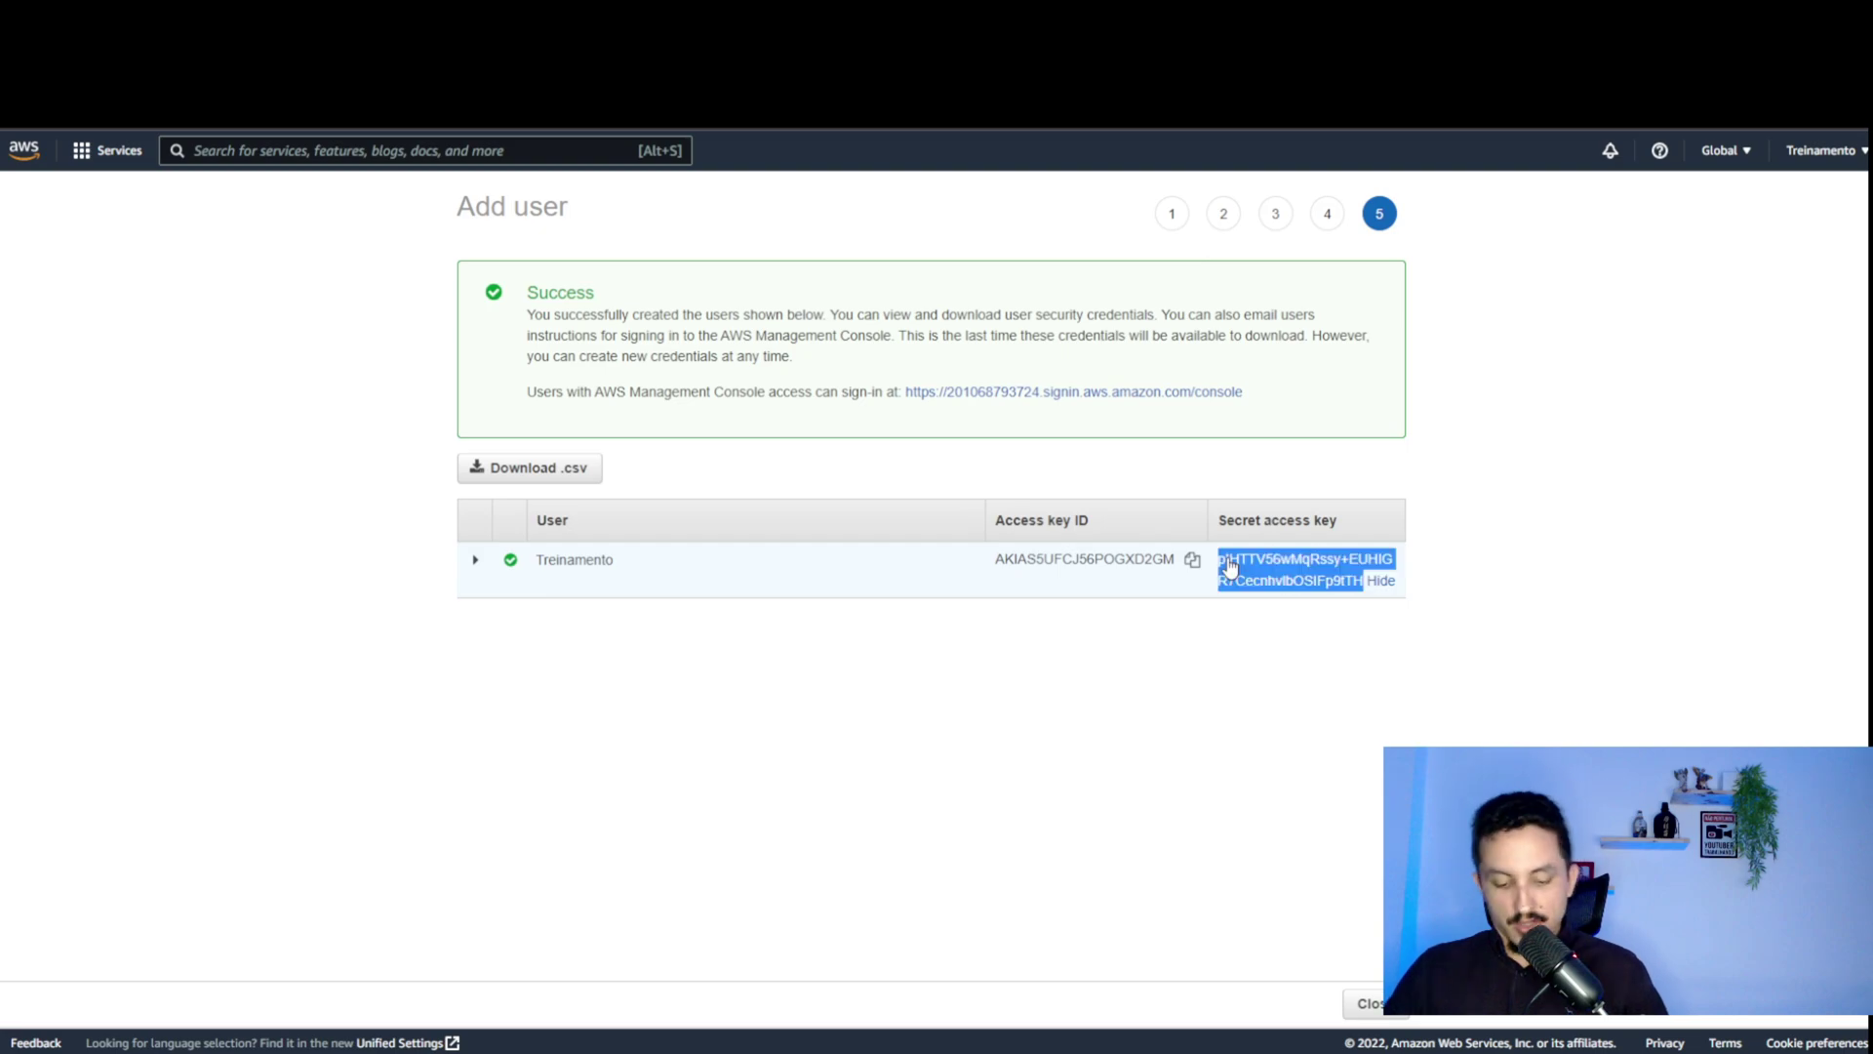
left_click(1078, 1050)
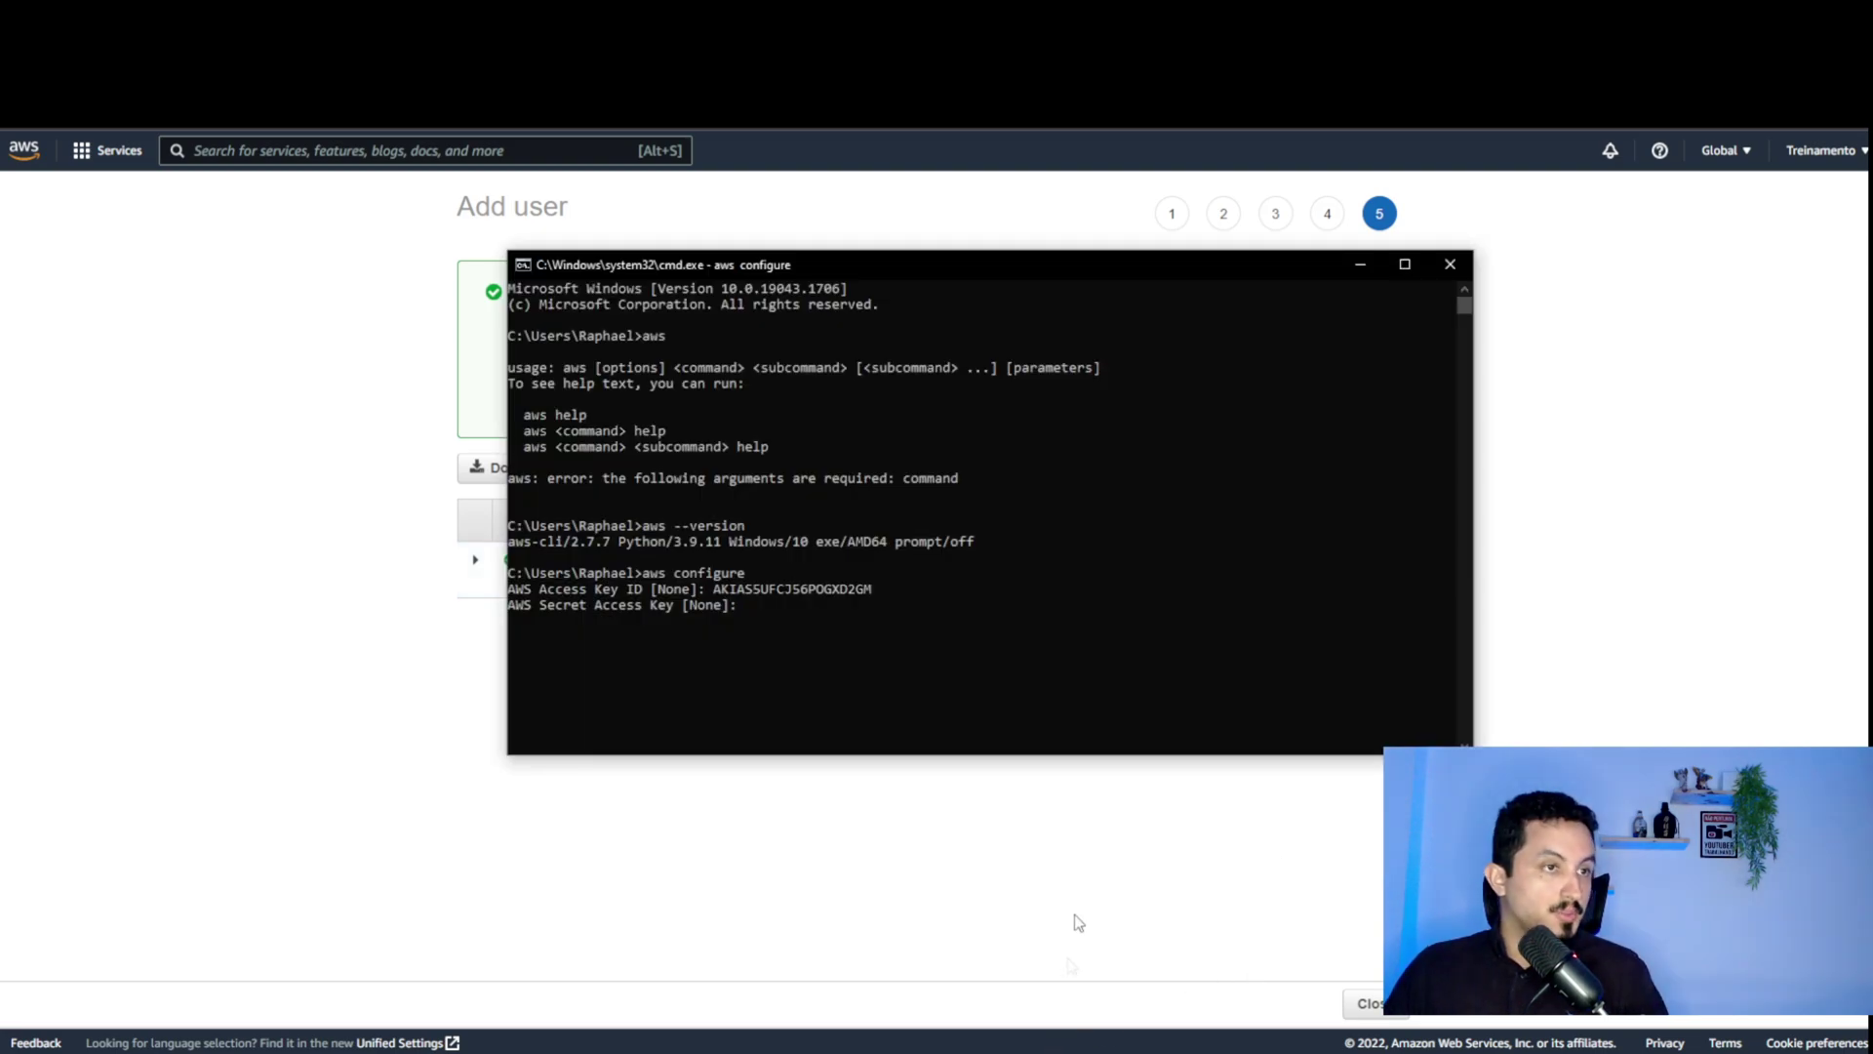
right_click(917, 603)
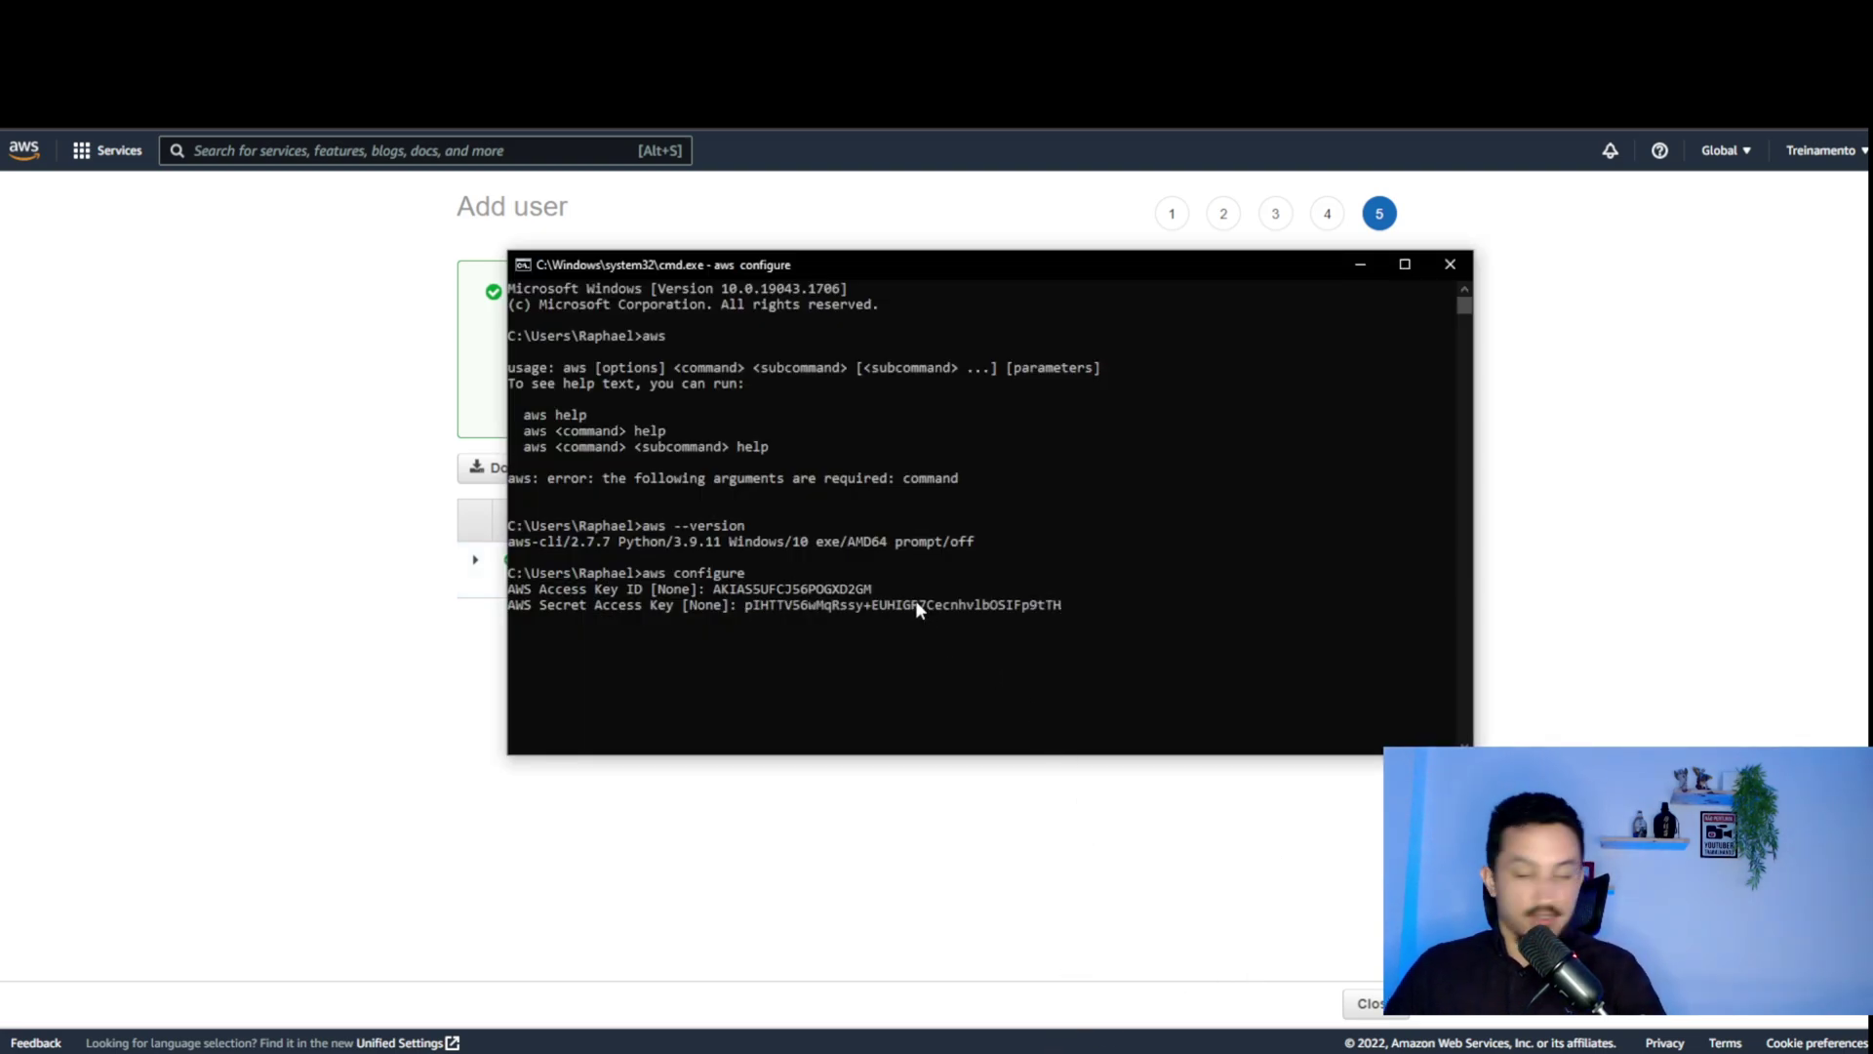
key("Return")
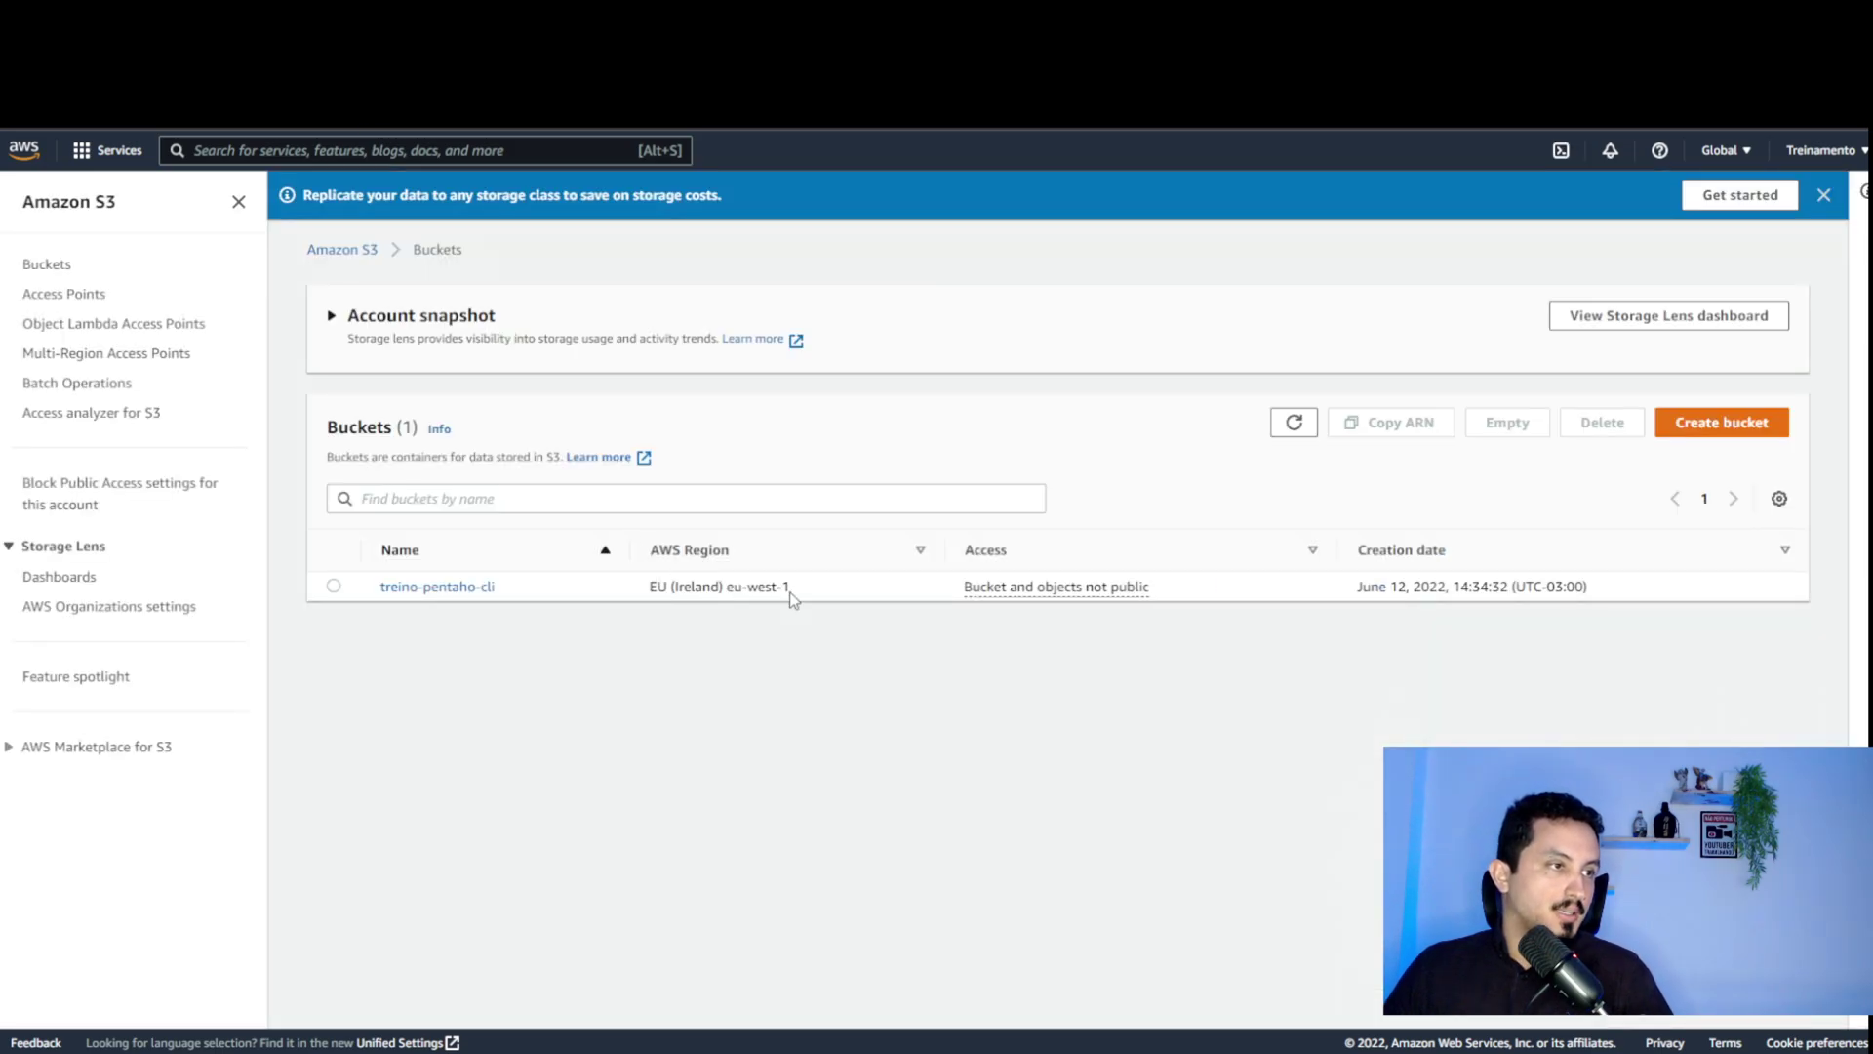
Copy the bucket's region code from the S3 console, set the default region name to eu-west-1, and leave the default output format empty
left_click_drag(769, 587, 726, 587)
right_click(736, 589)
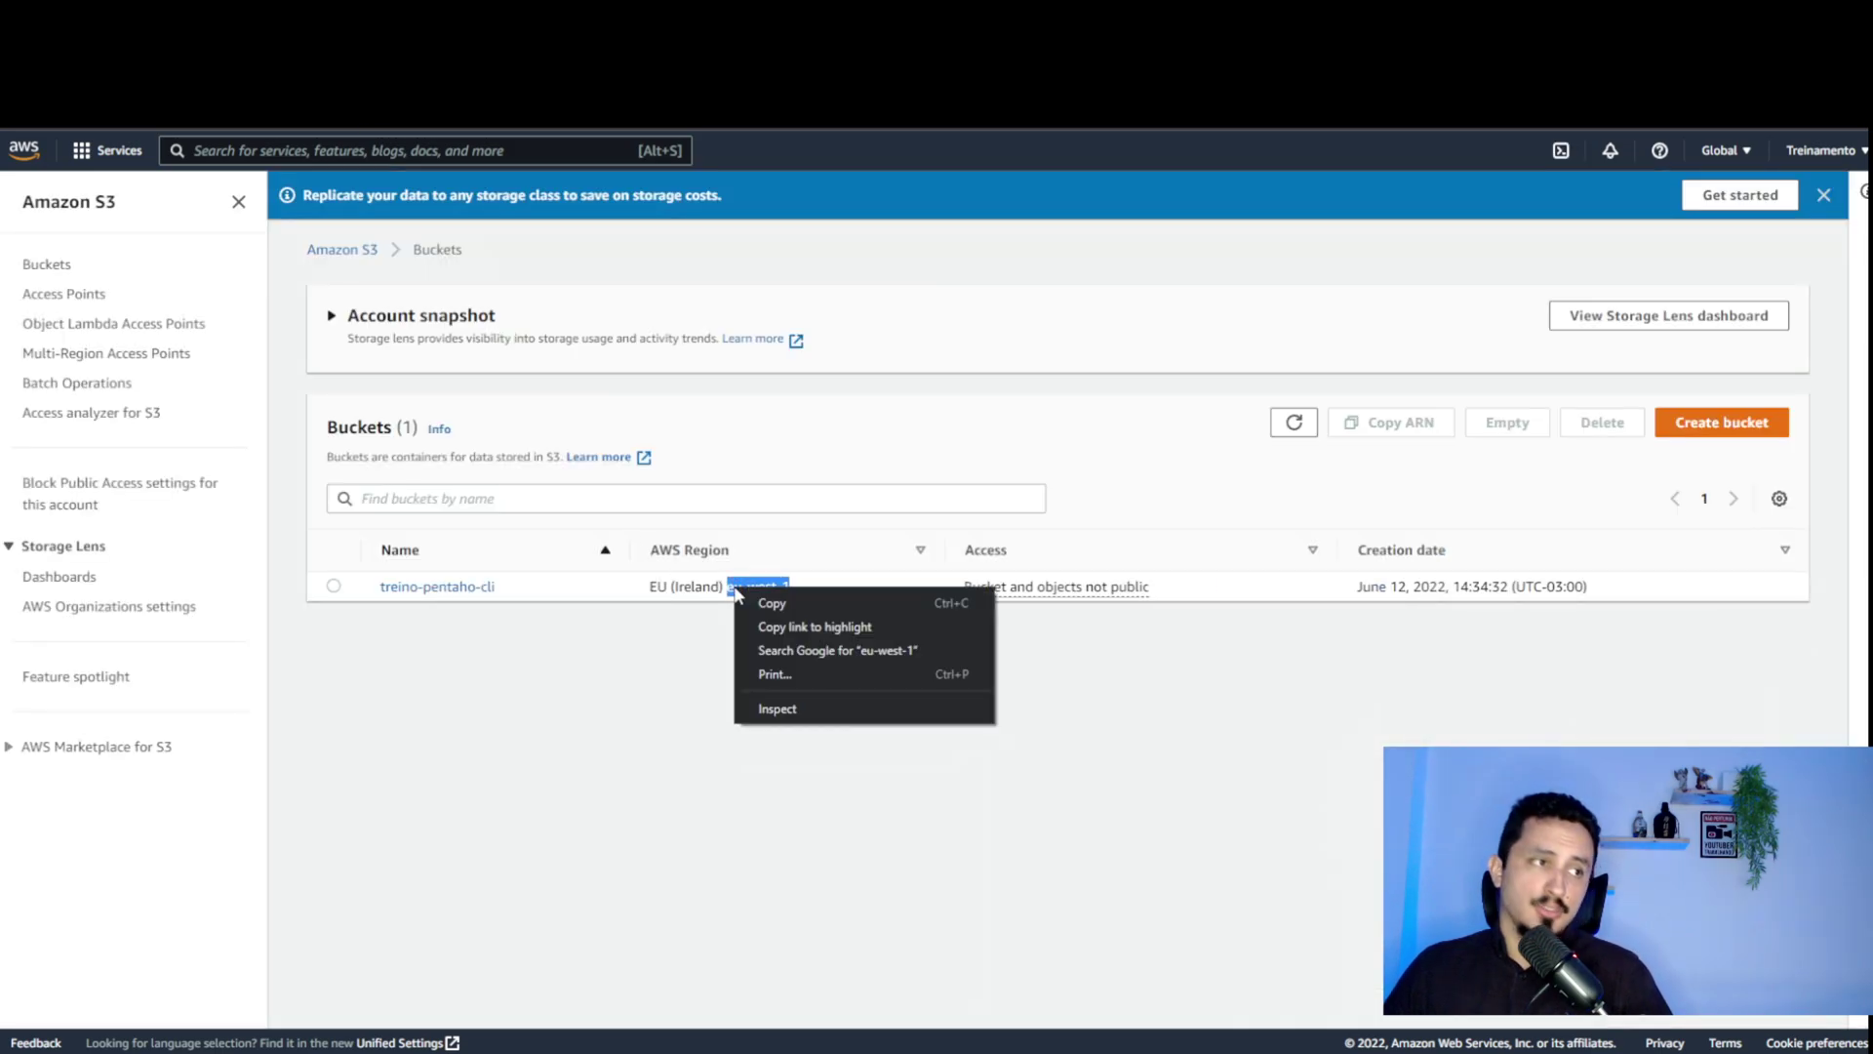
left_click(749, 602)
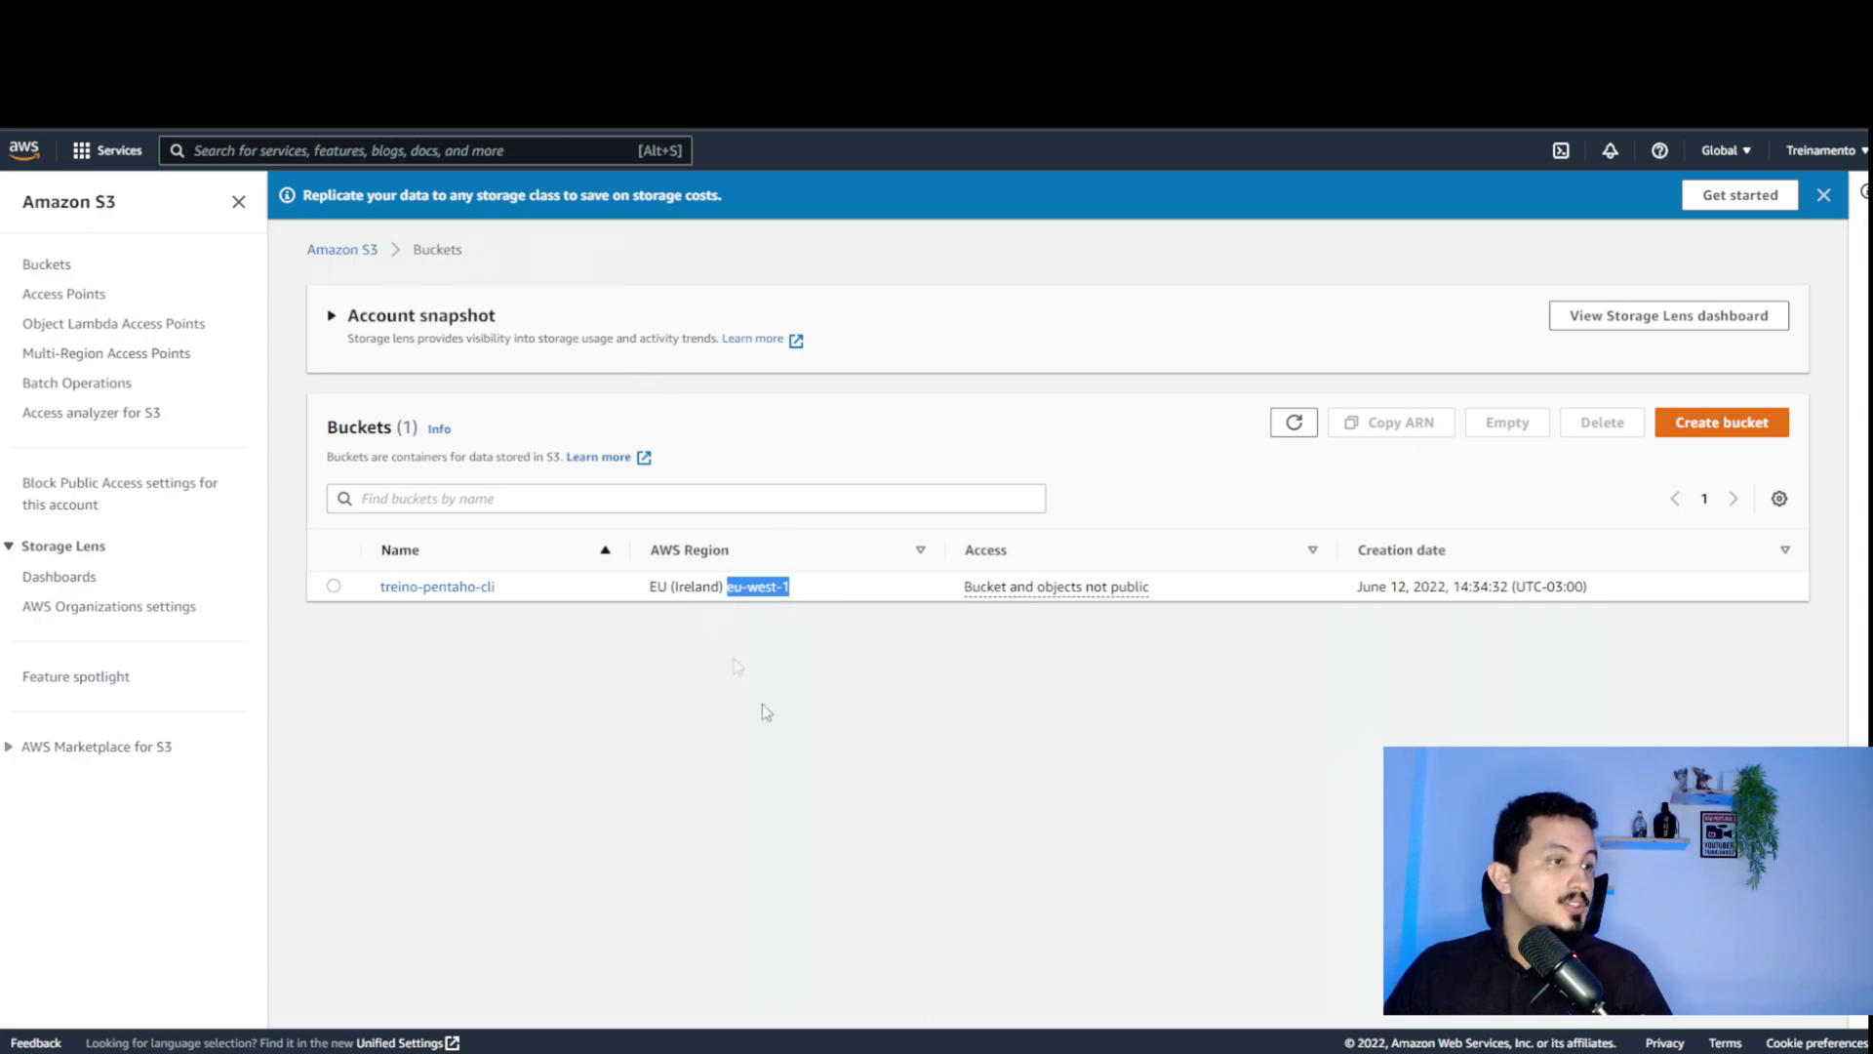
left_click(999, 1049)
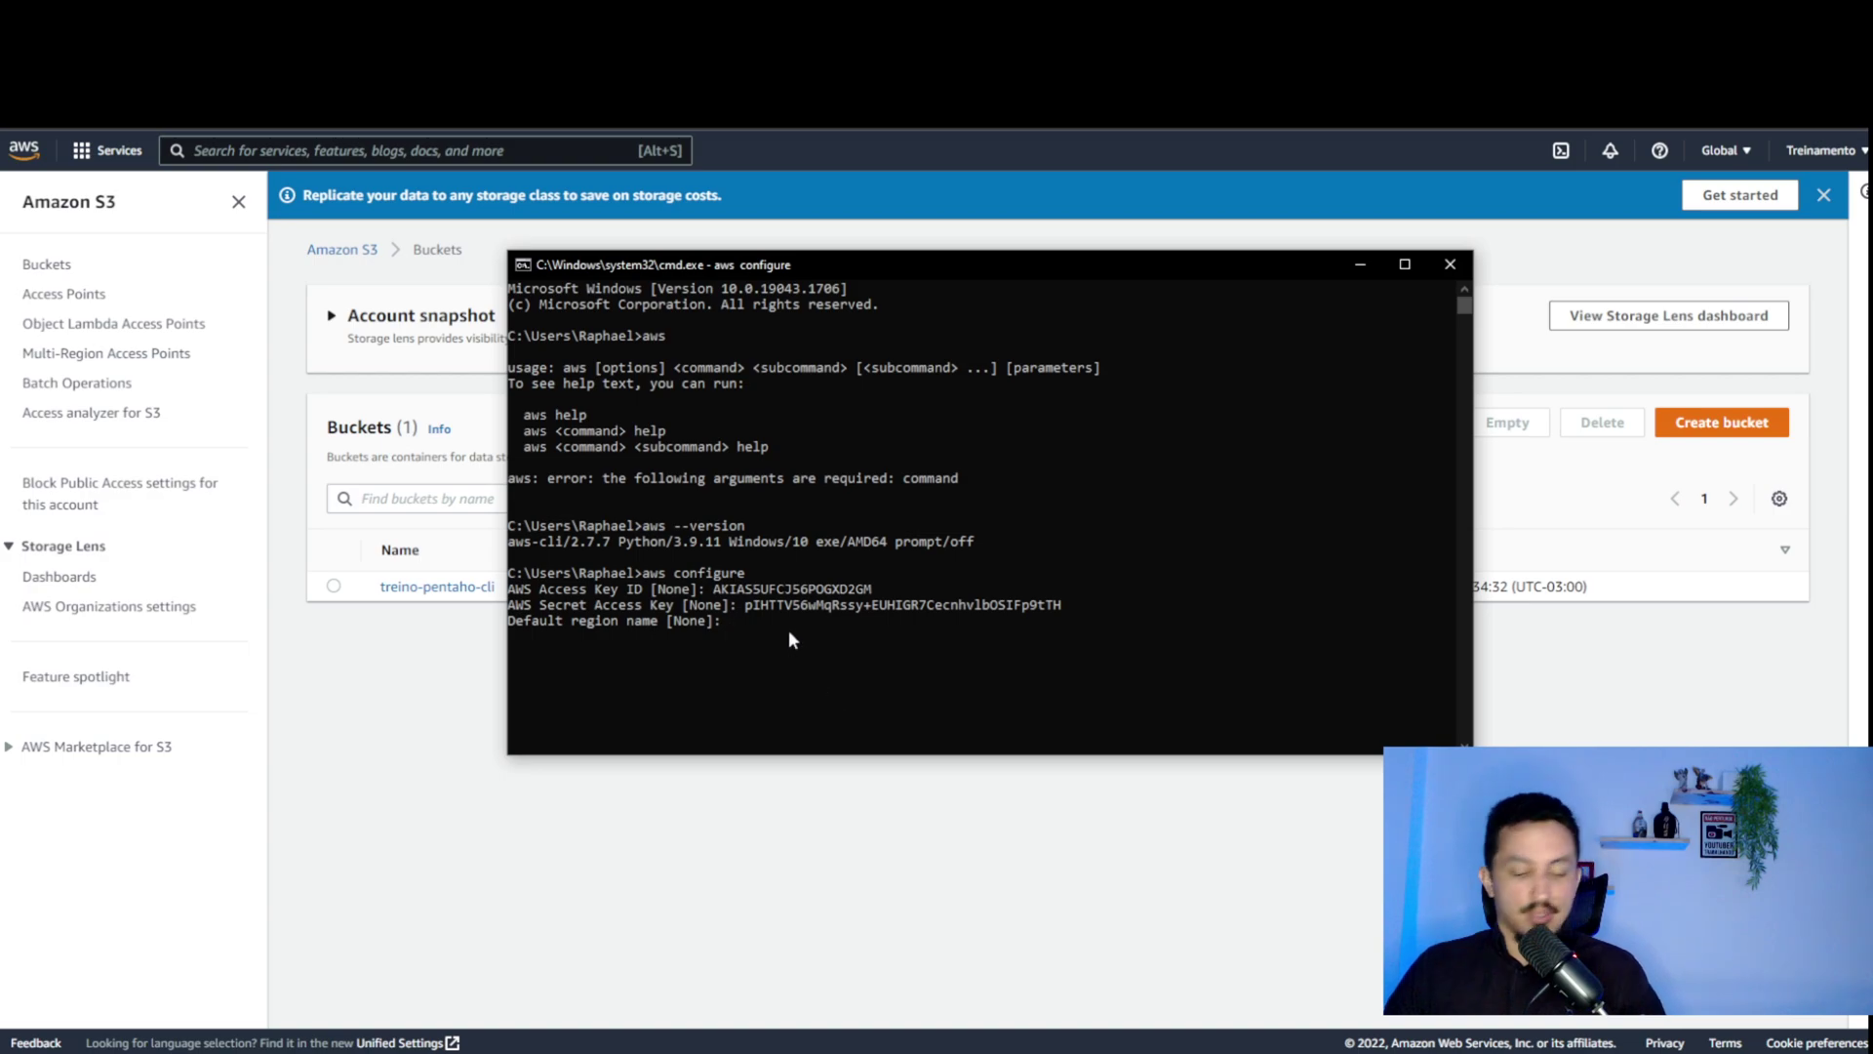
key("Return")
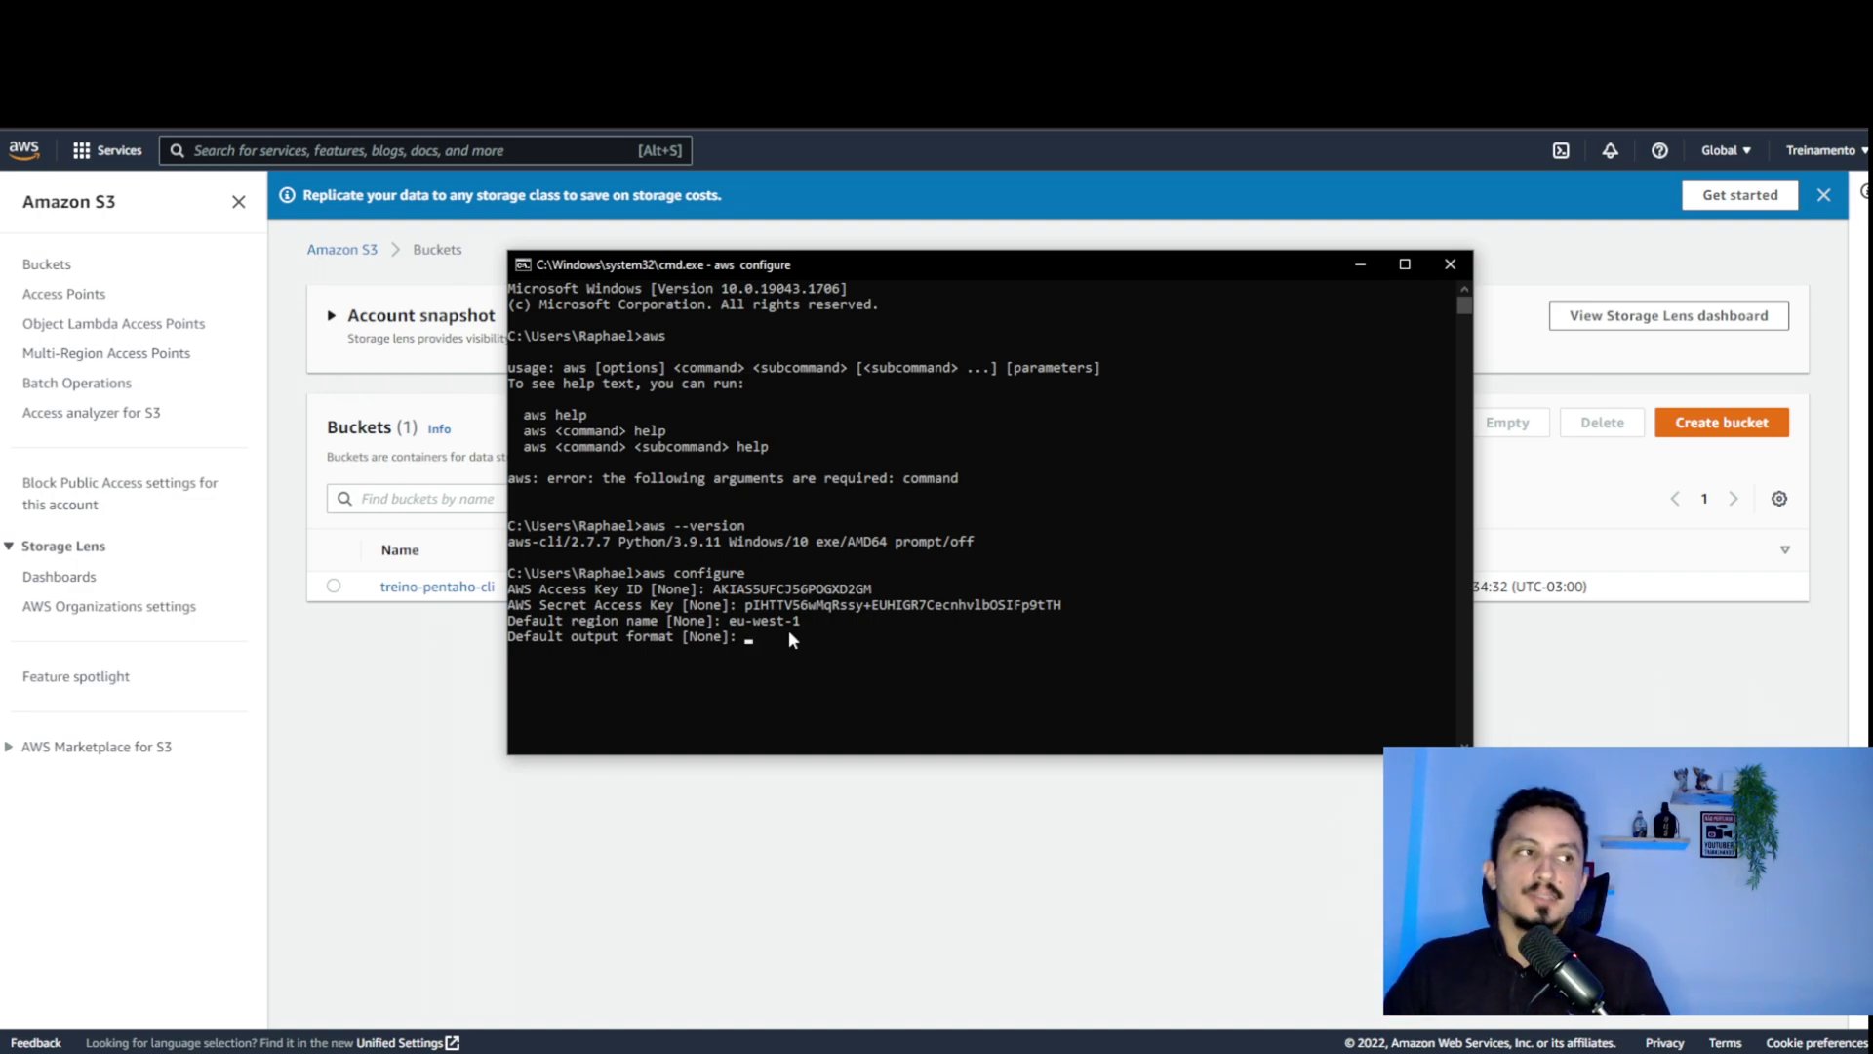
key("Return")
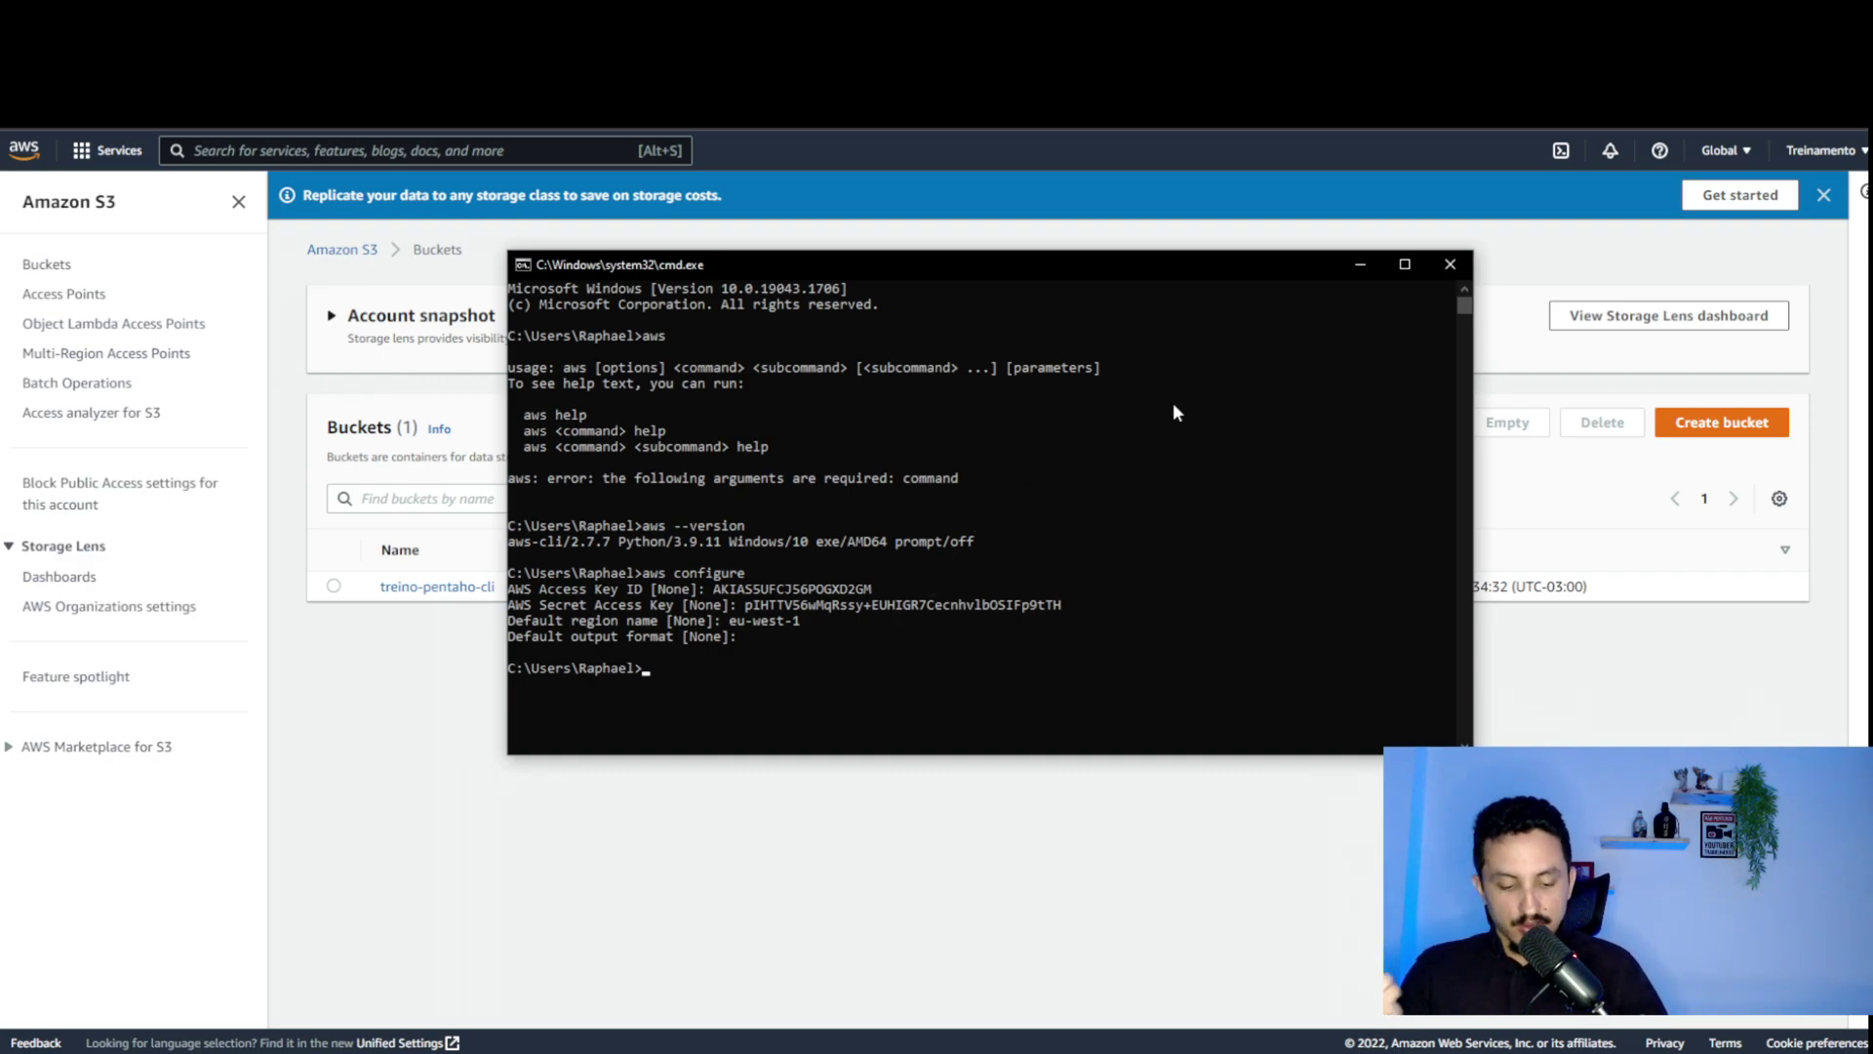
List the S3 buckets with aws s3 ls, compare with the bucket list in the S3 console, and close Command Prompt
type("aws")
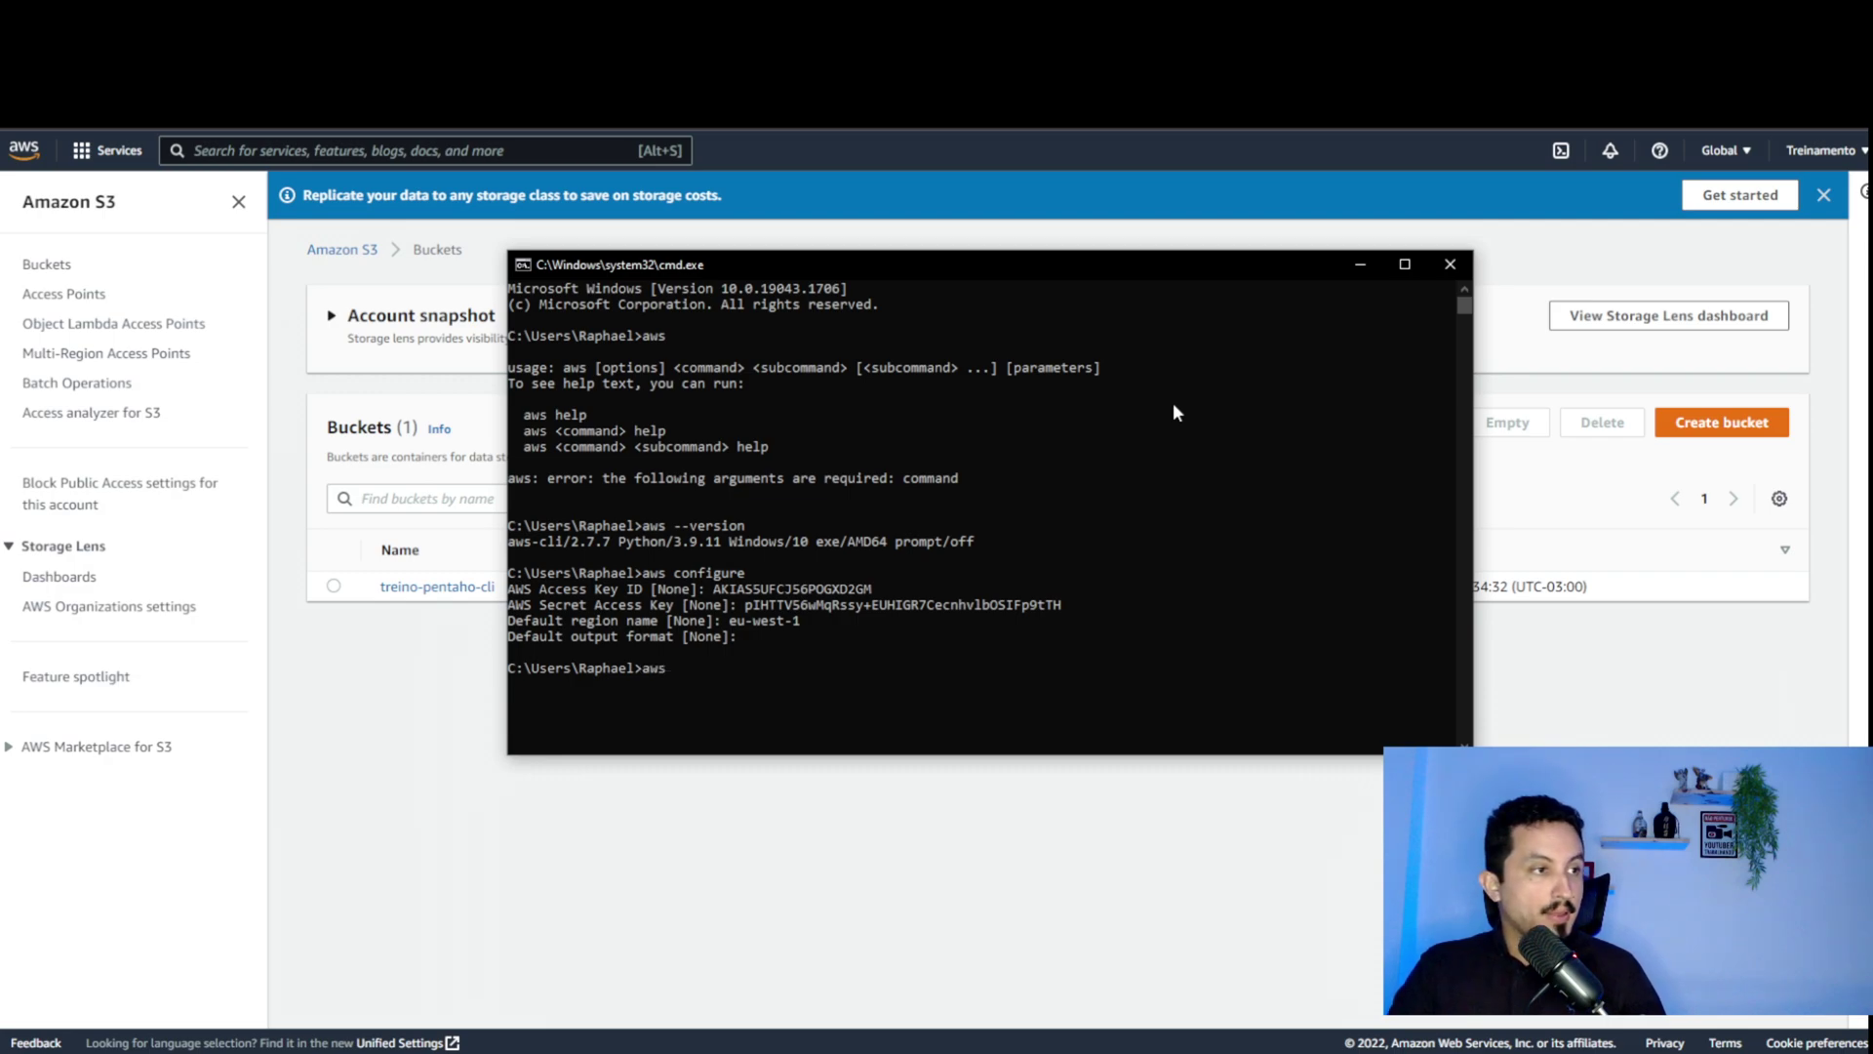
type(" s3")
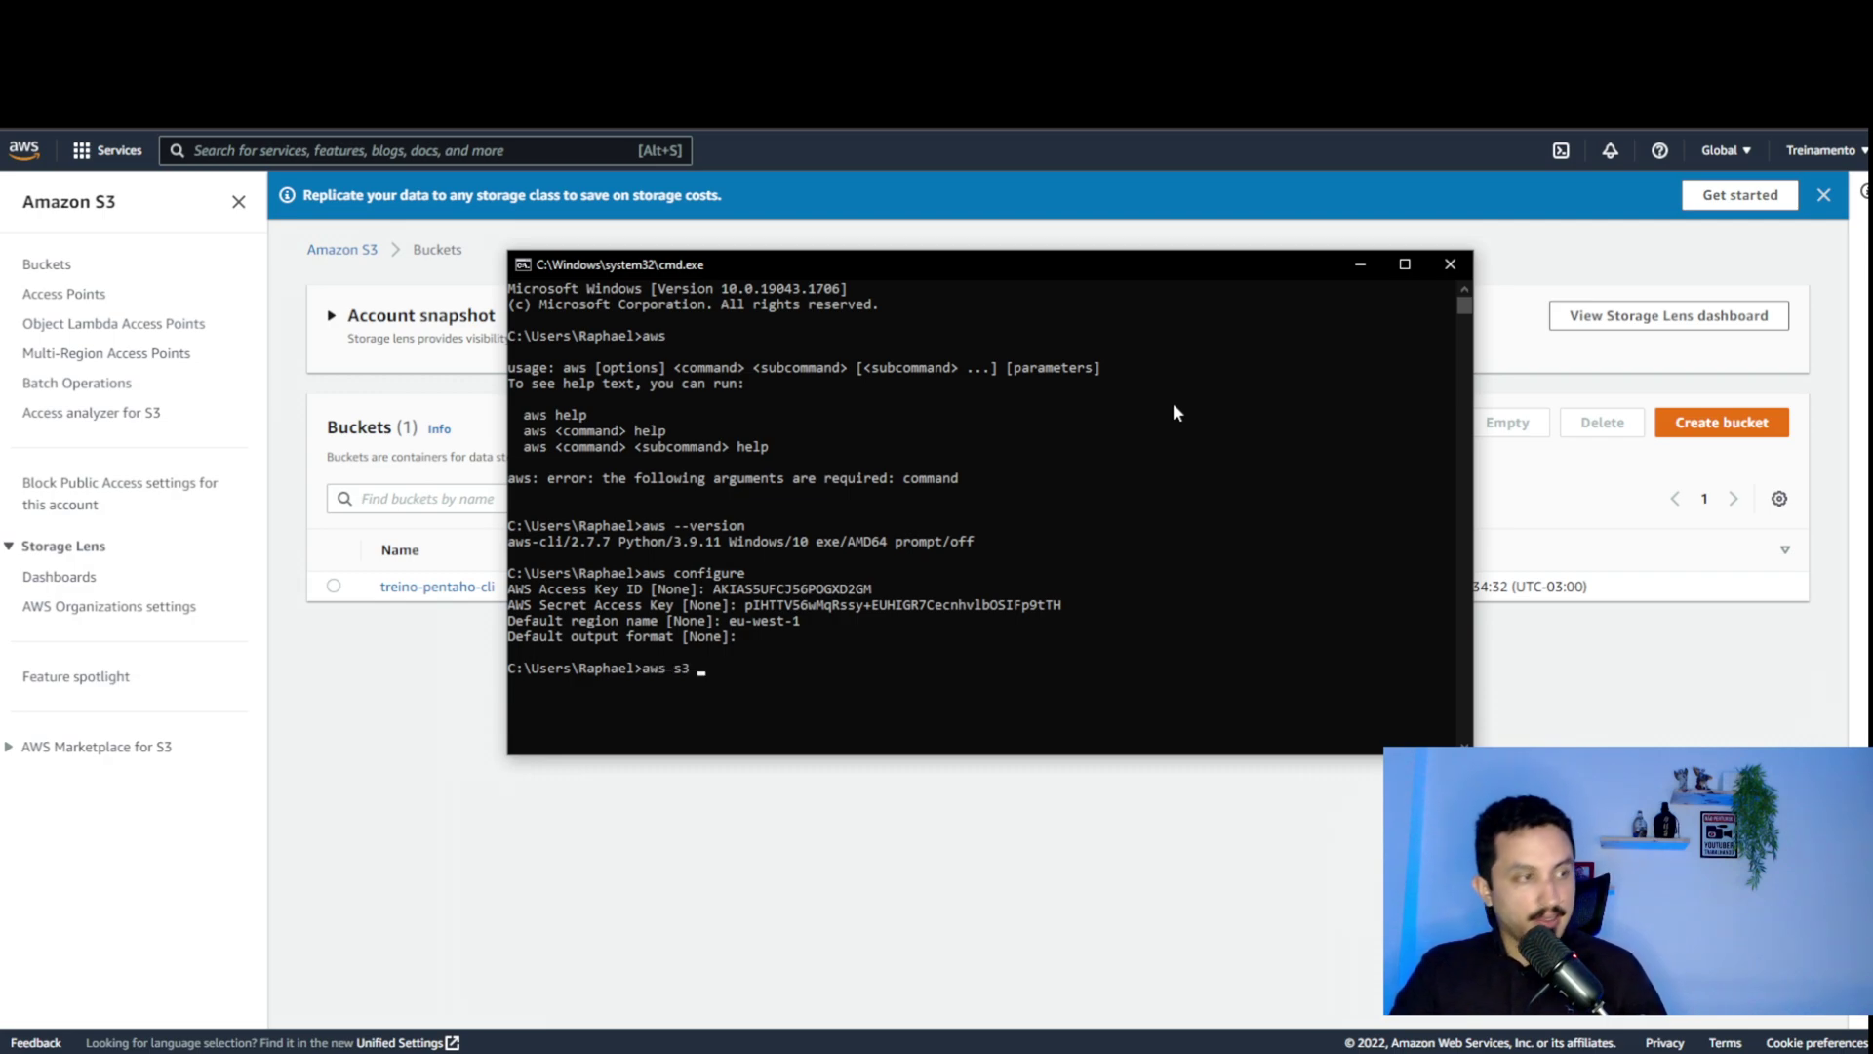
type(" ls")
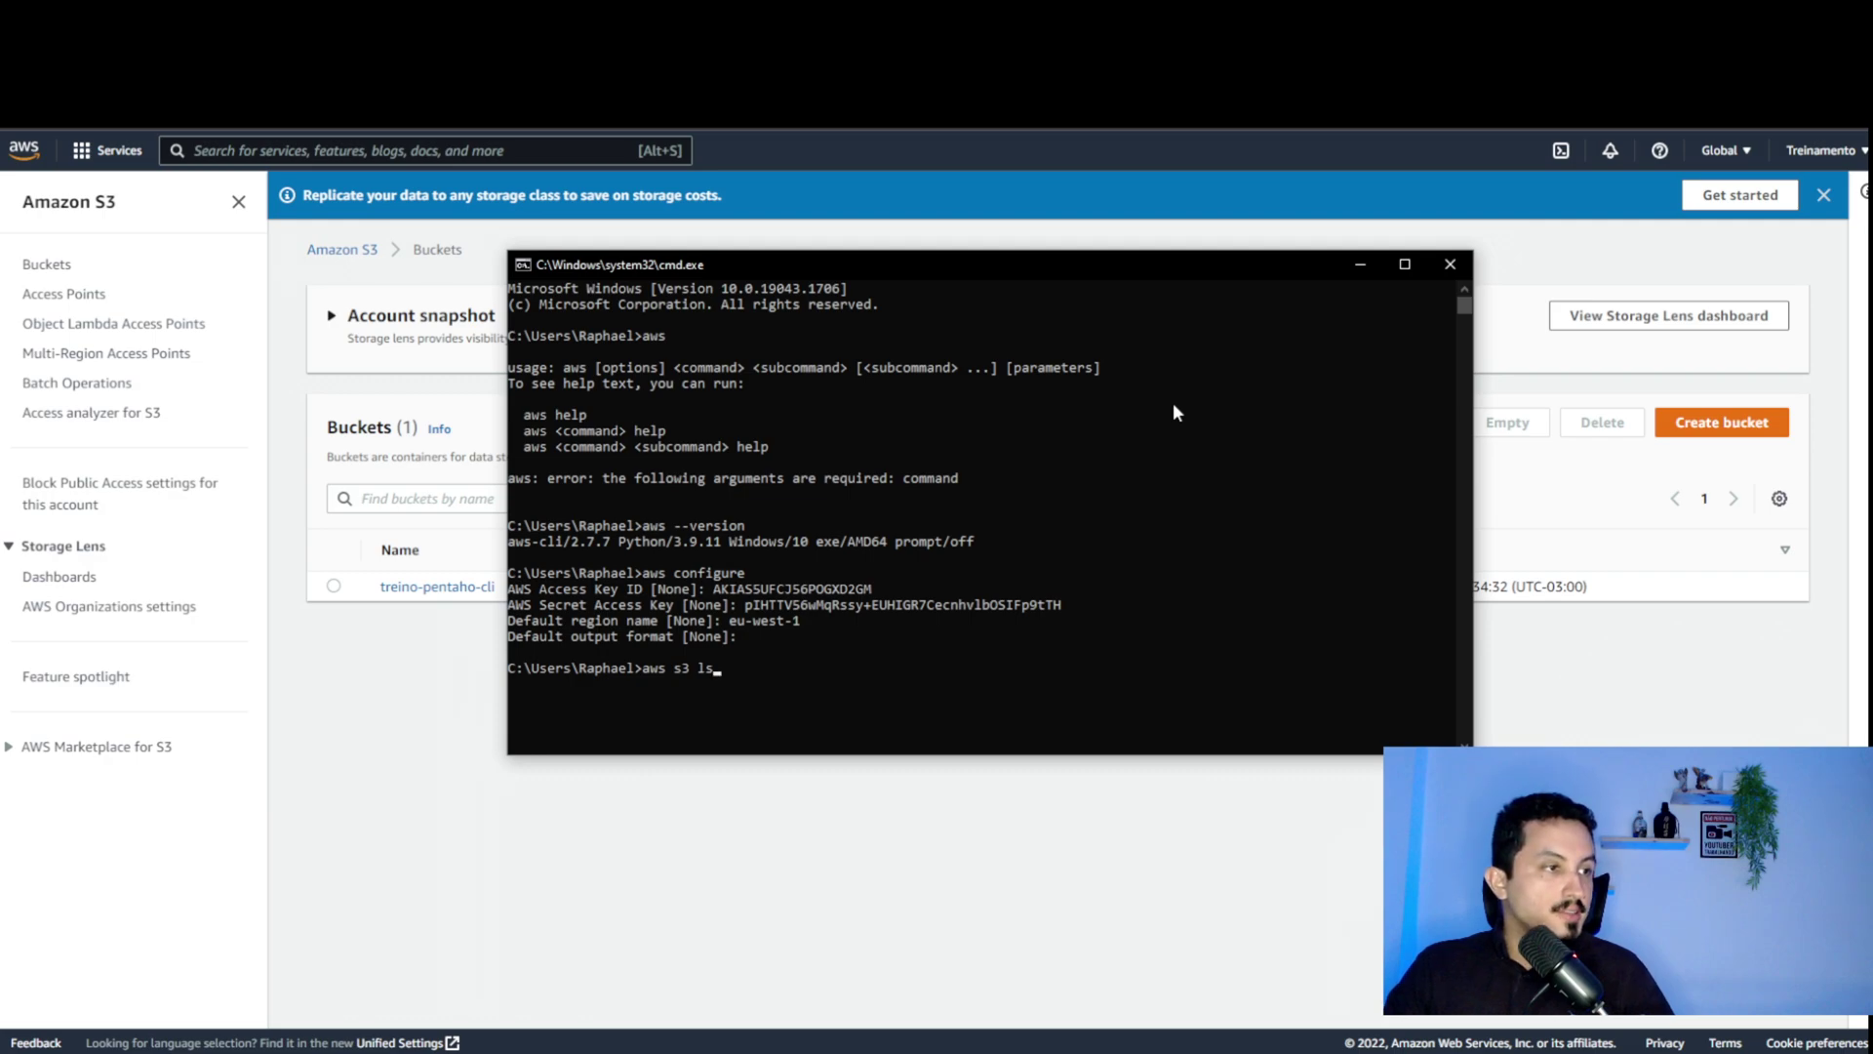
key("Return")
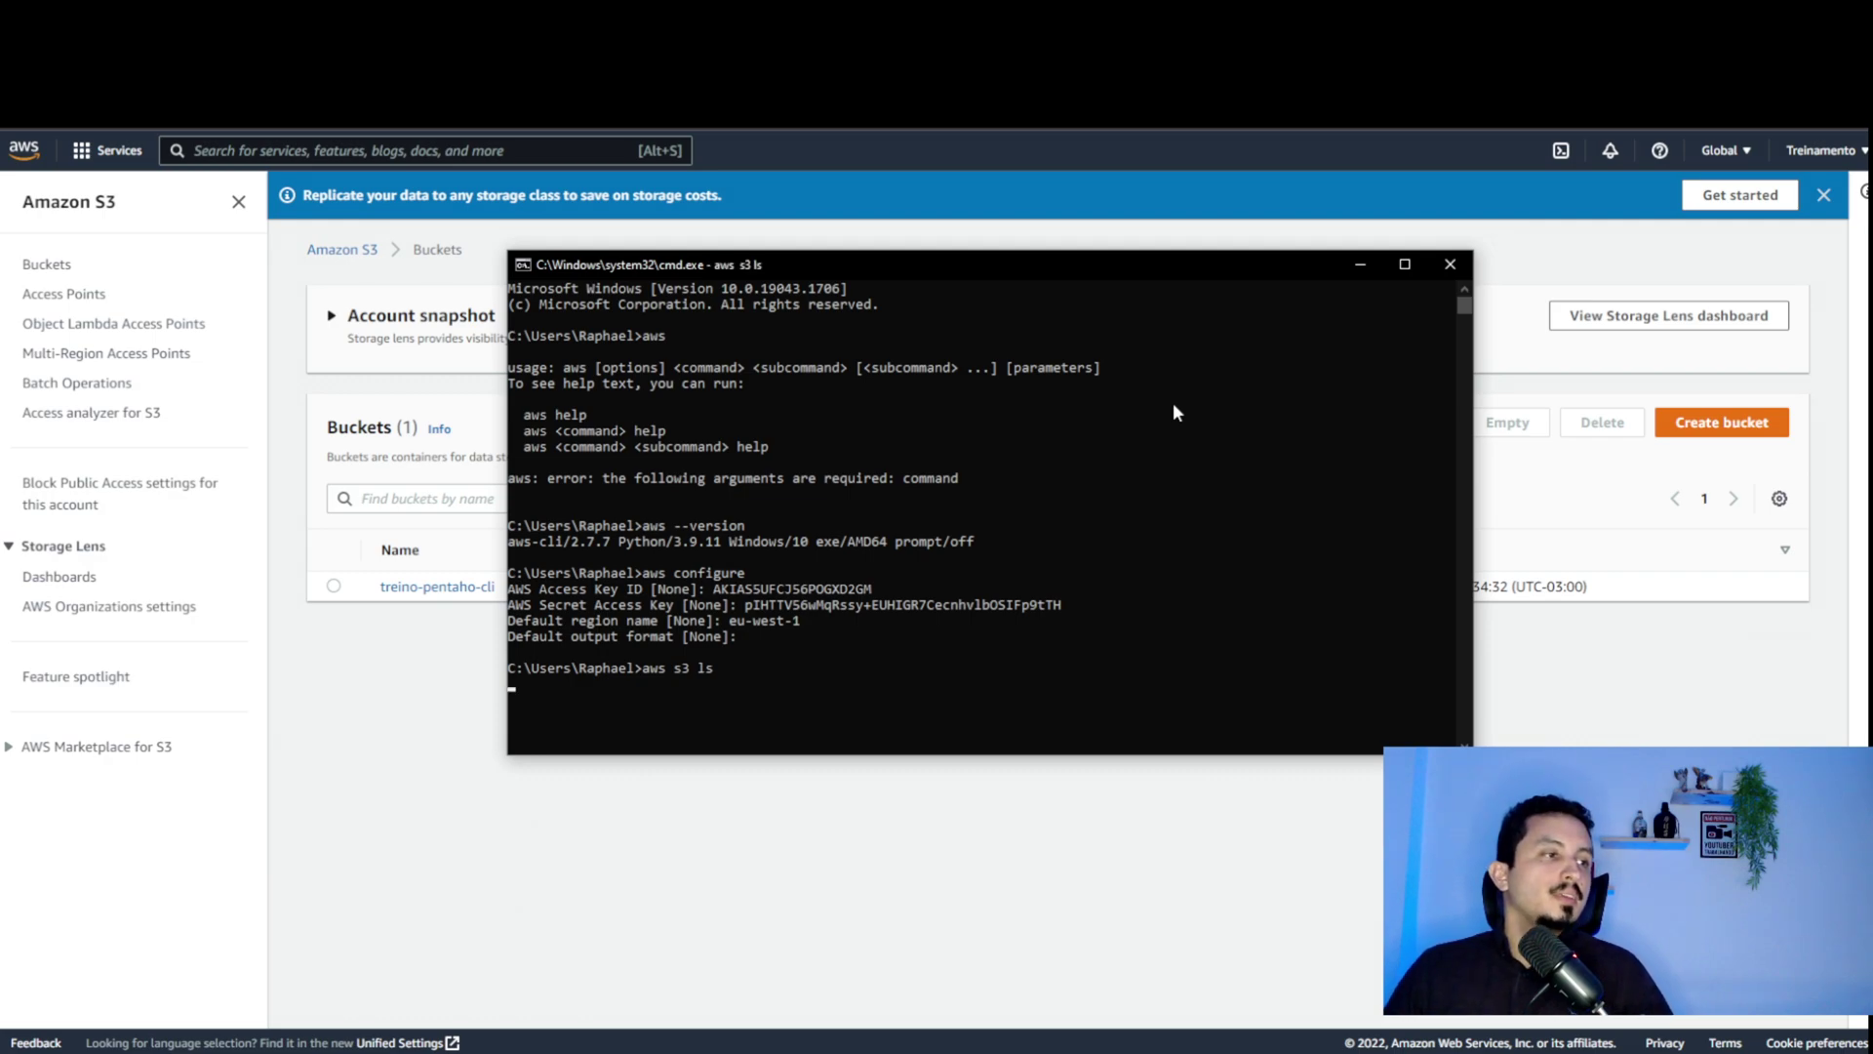
left_click_drag(937, 269, 1213, 256)
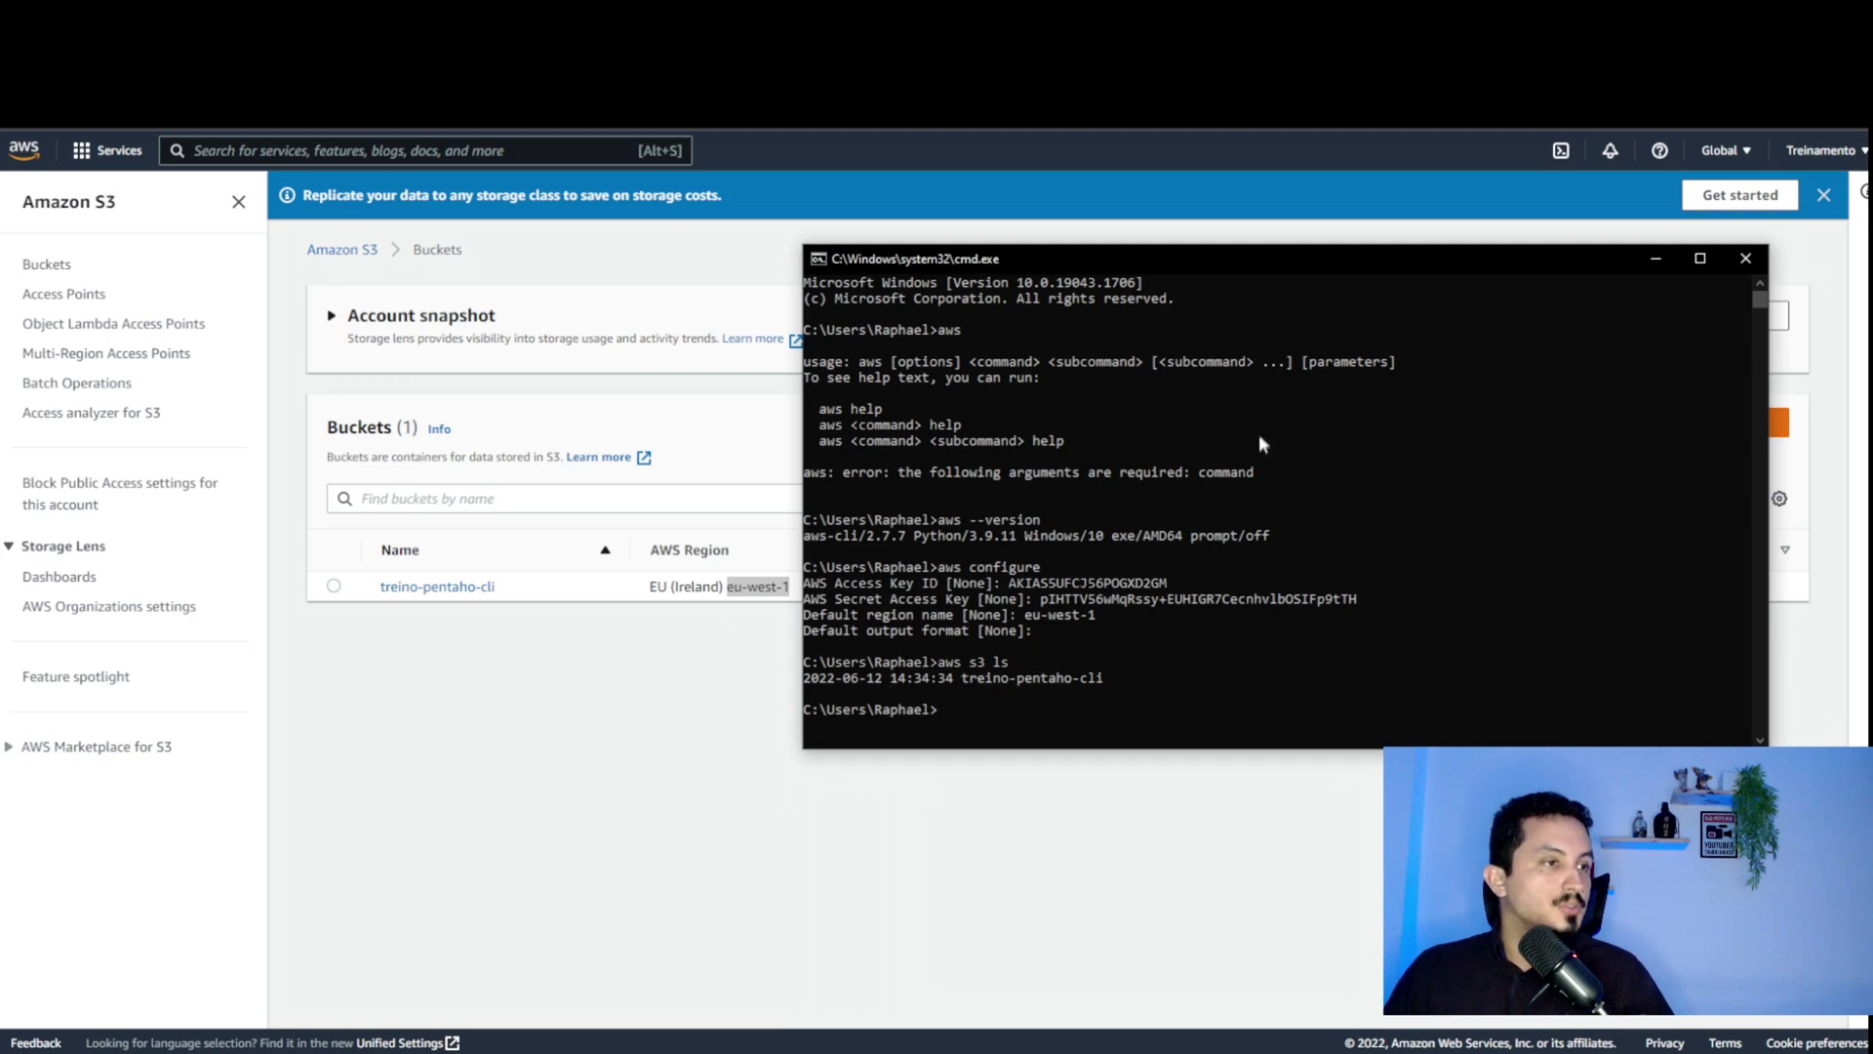
left_click_drag(1249, 259, 837, 280)
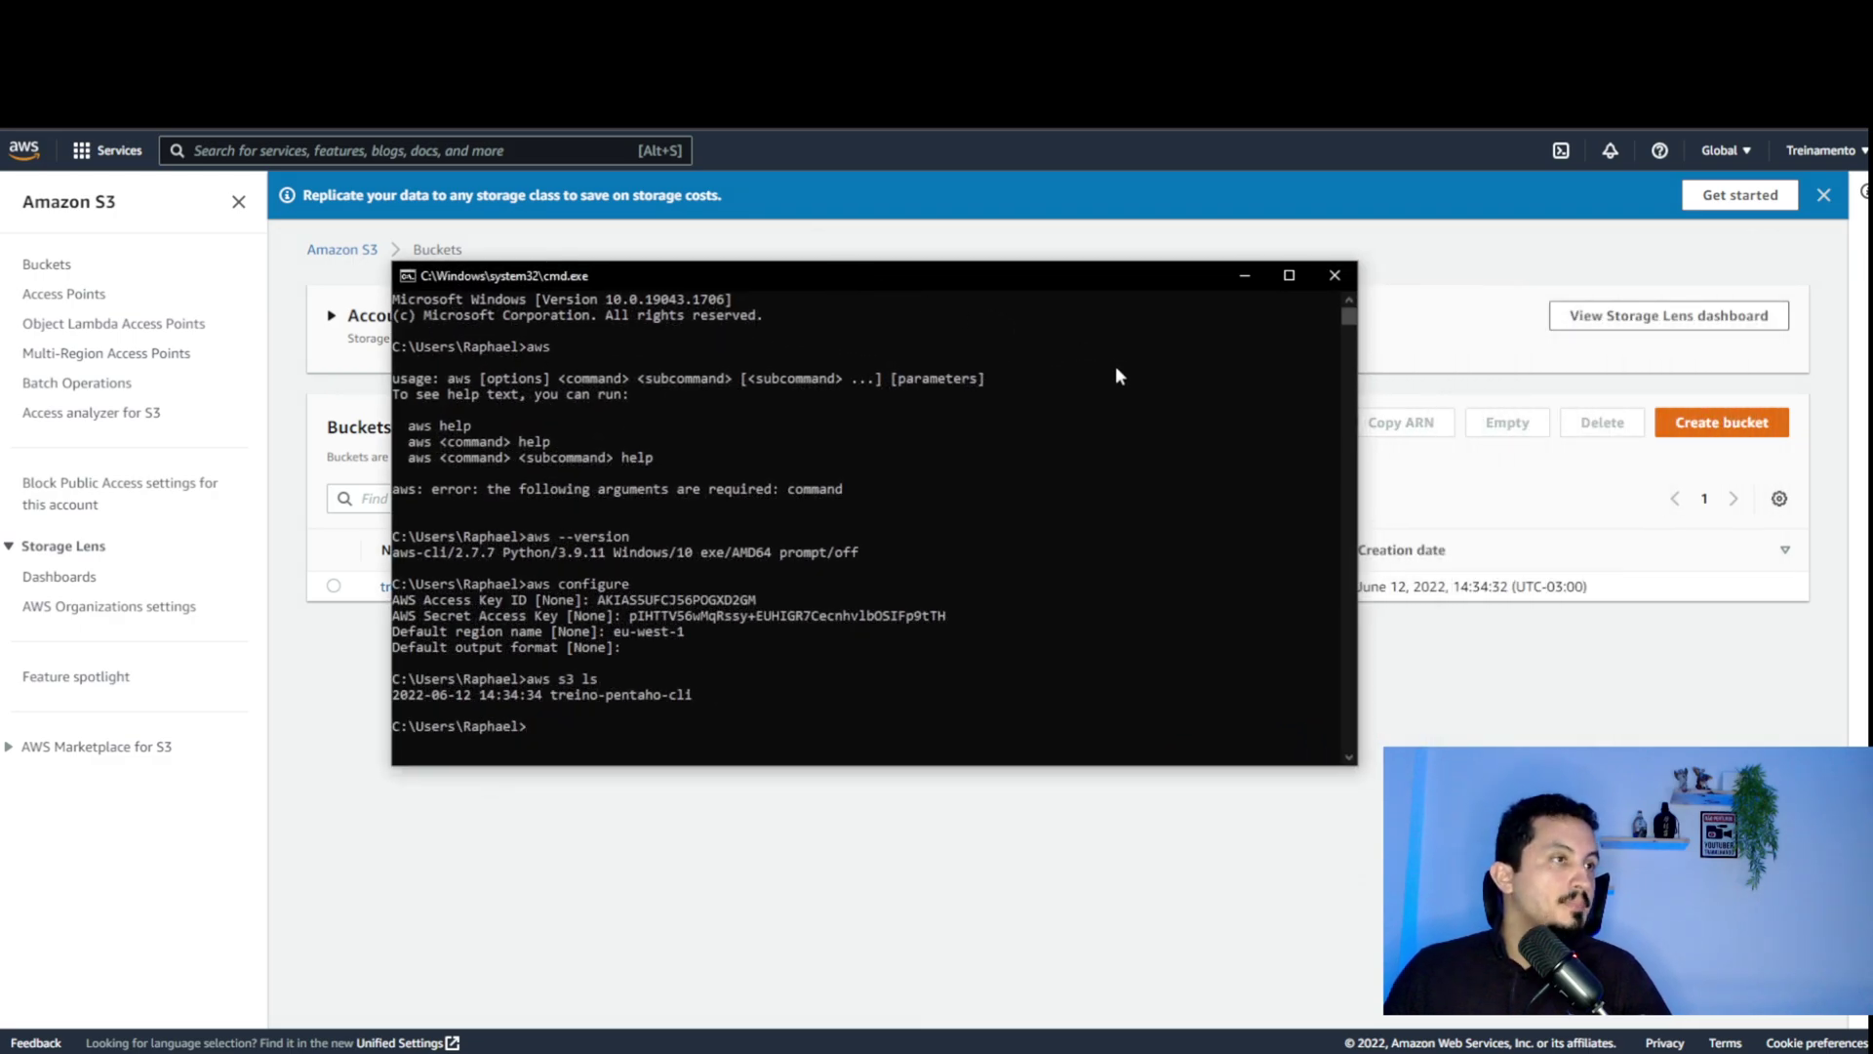
left_click(1332, 277)
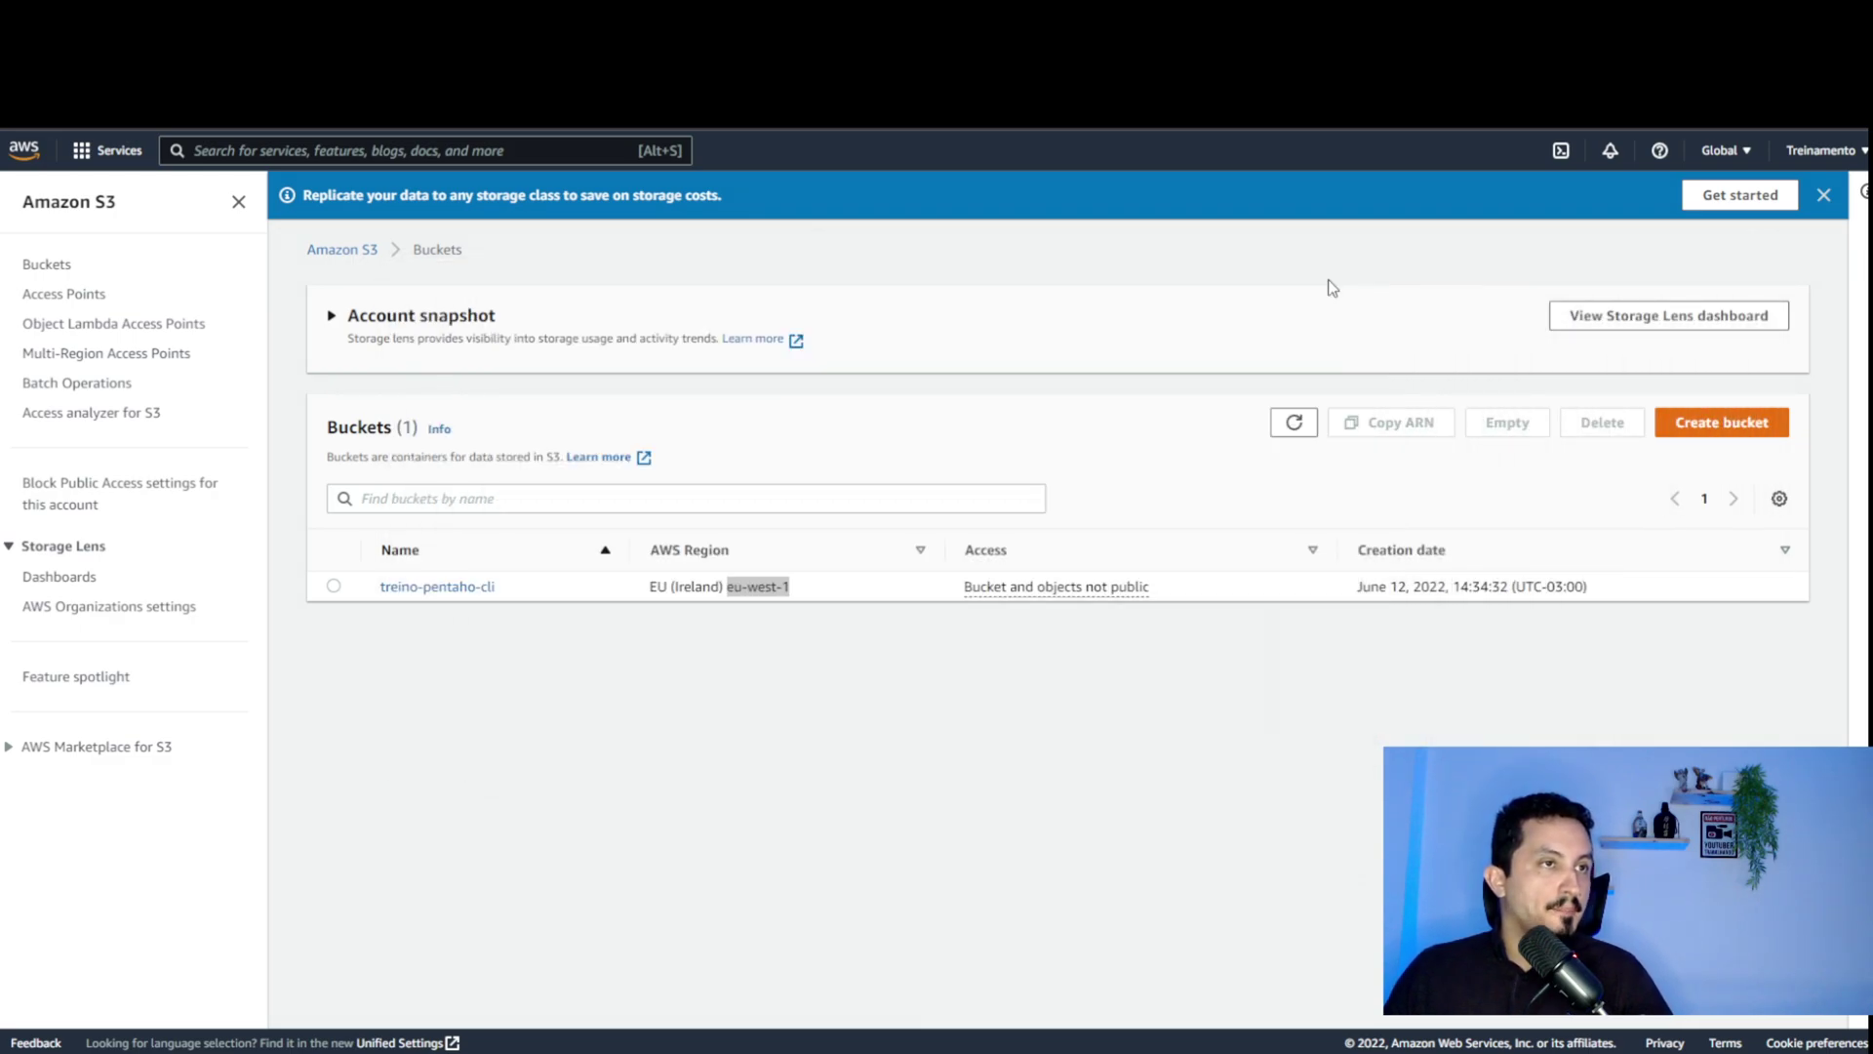
In File Explorer, open the .aws folder inside the Windows user's home folder
left_click(1066, 758)
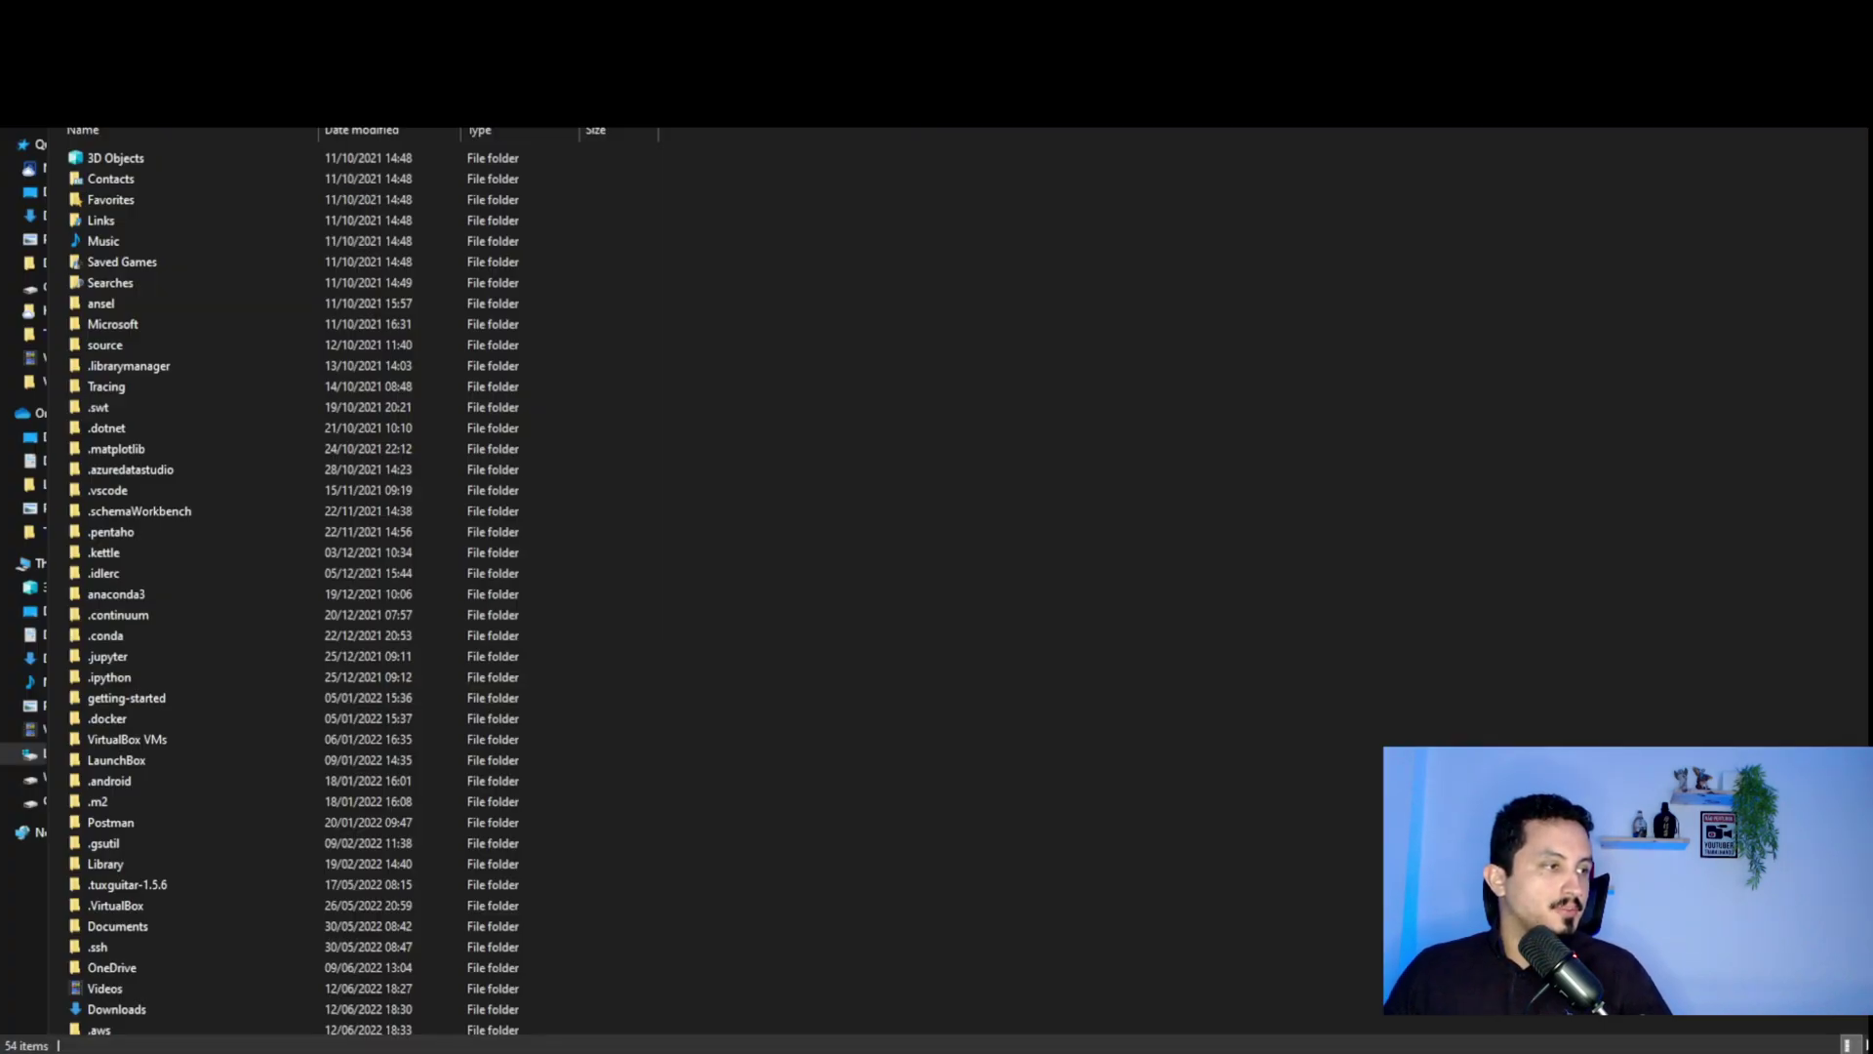
scroll(629, 845, "down", 3)
scroll(629, 845, "up", 1)
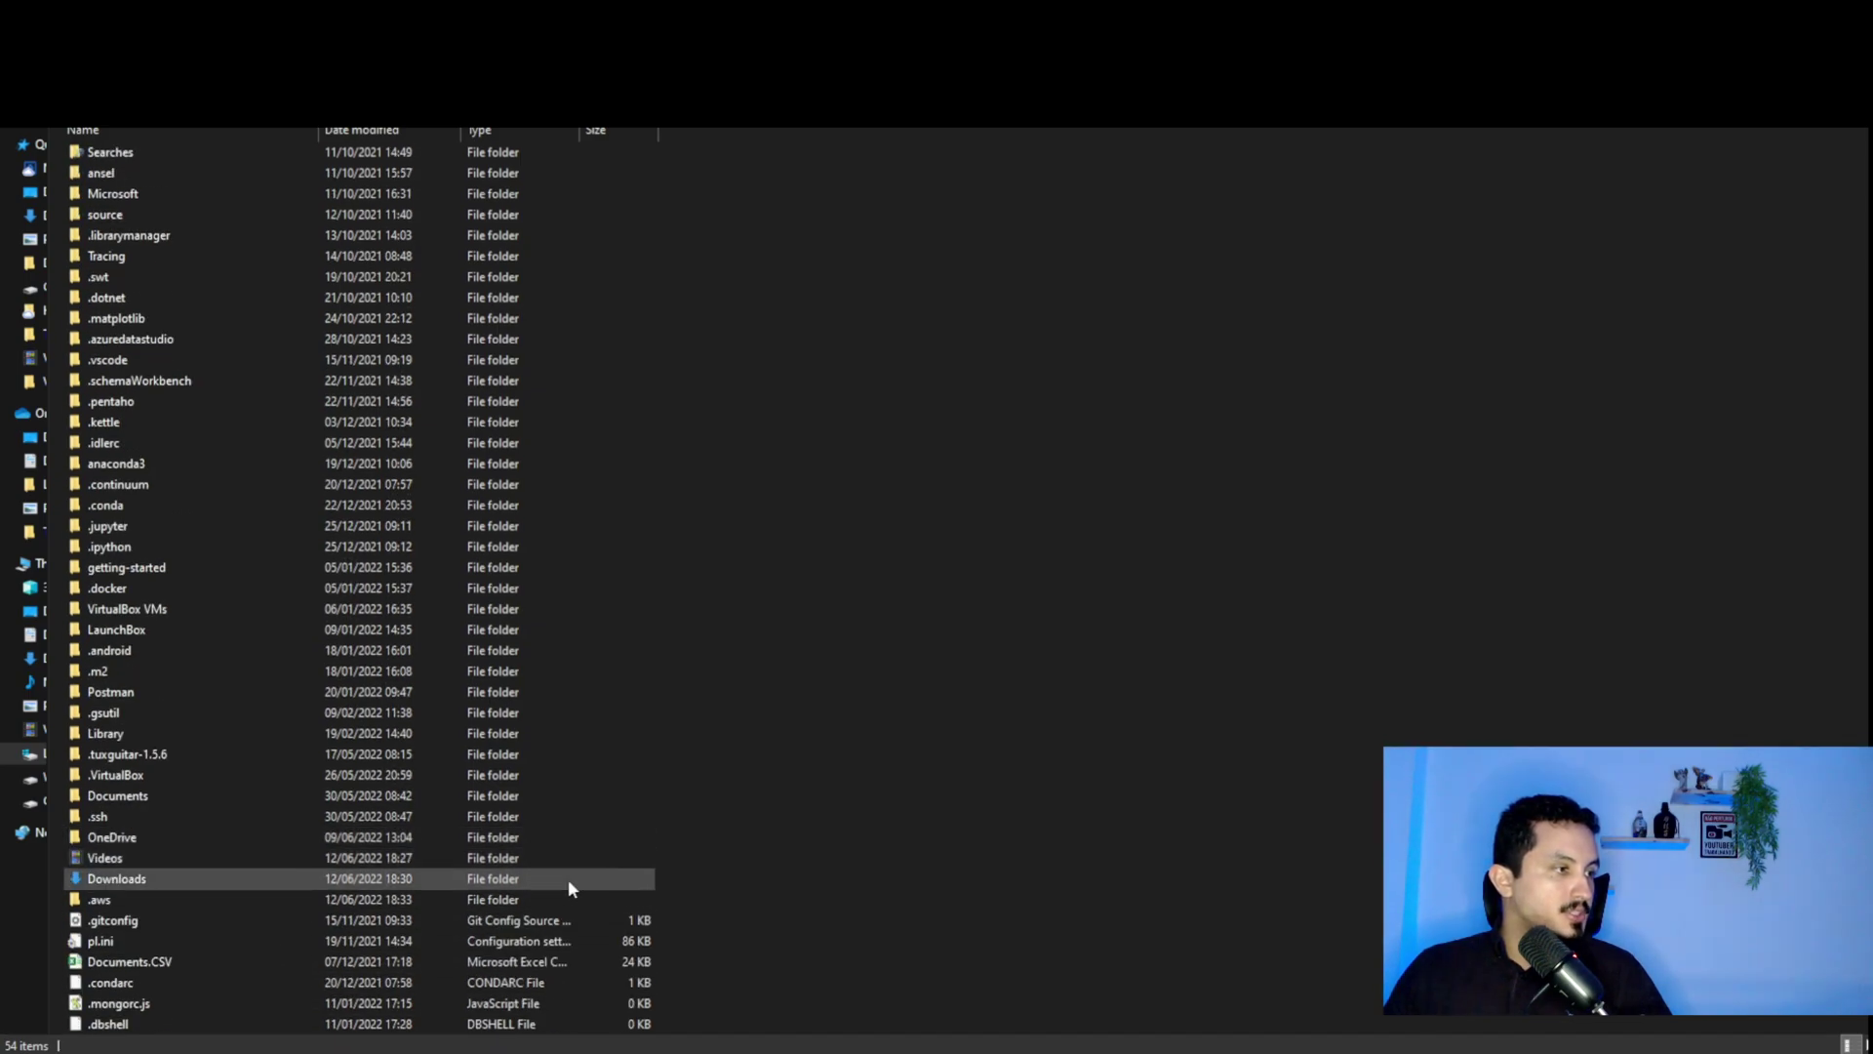
scroll(488, 892, "up", 1)
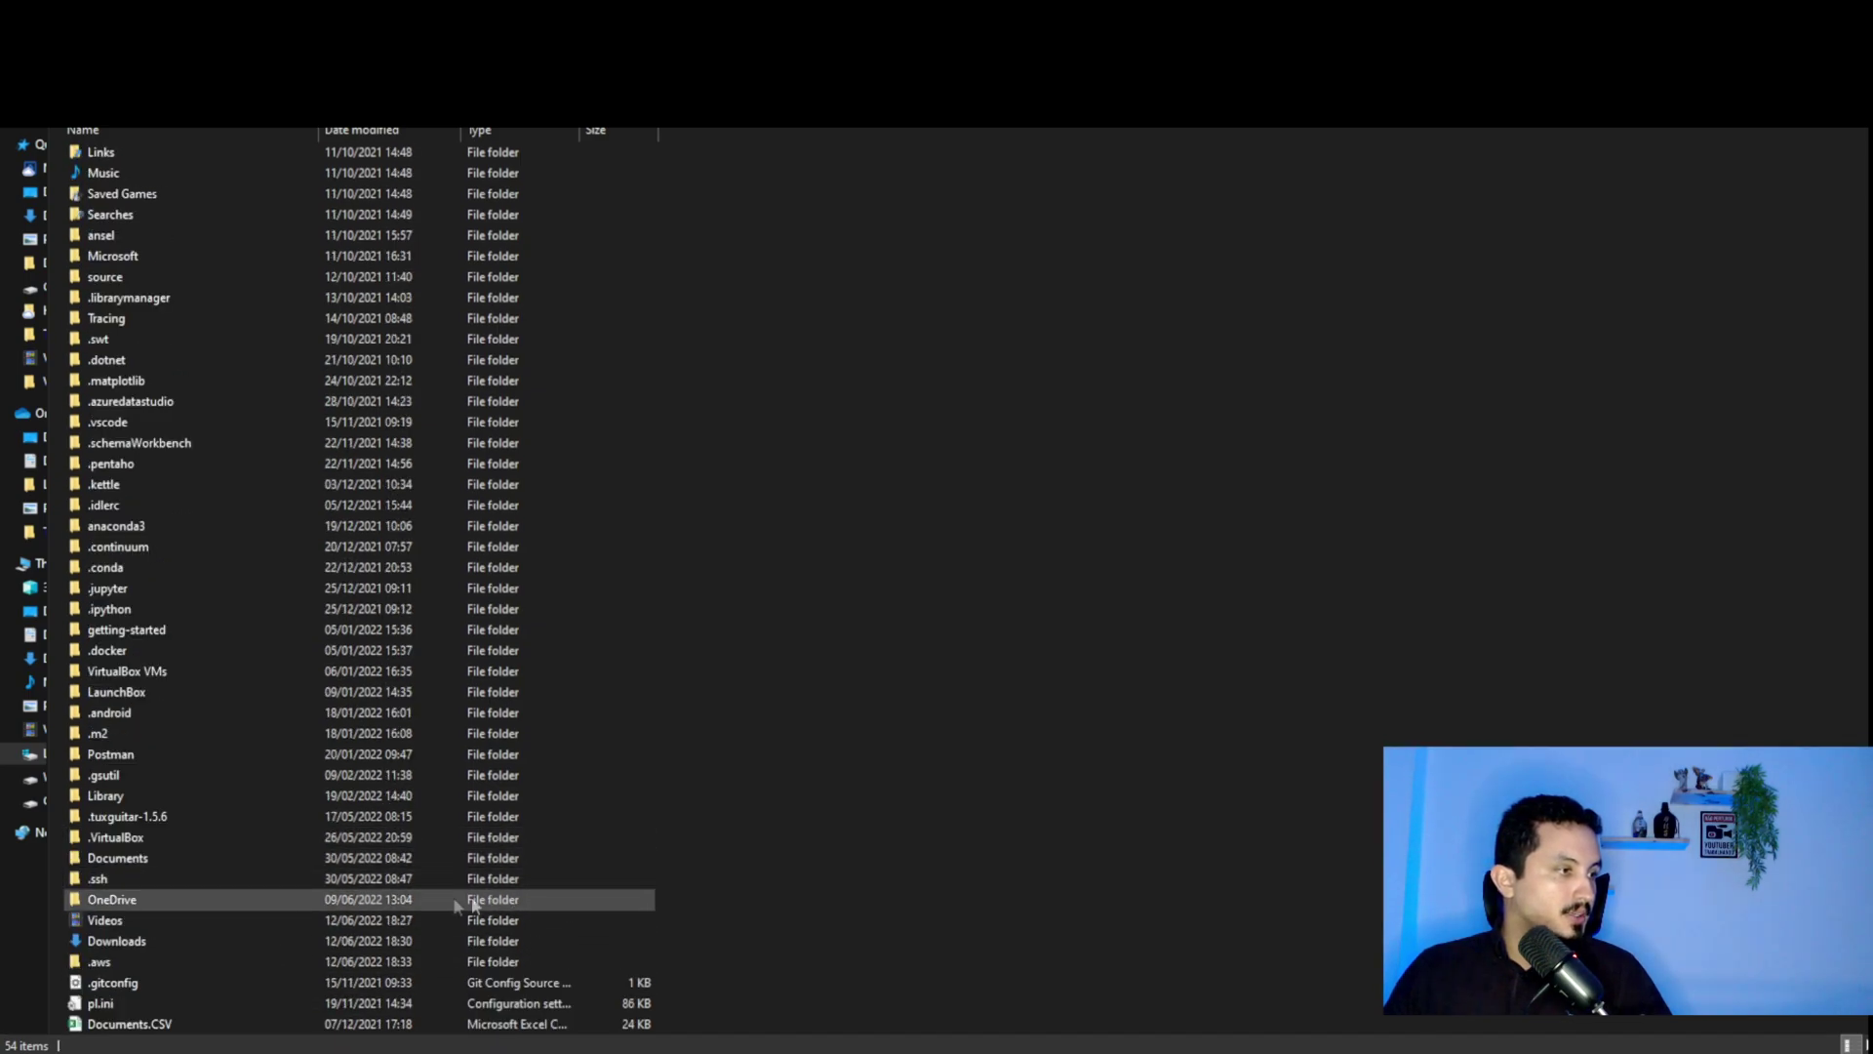
mouse_move(148, 960)
double_click(148, 960)
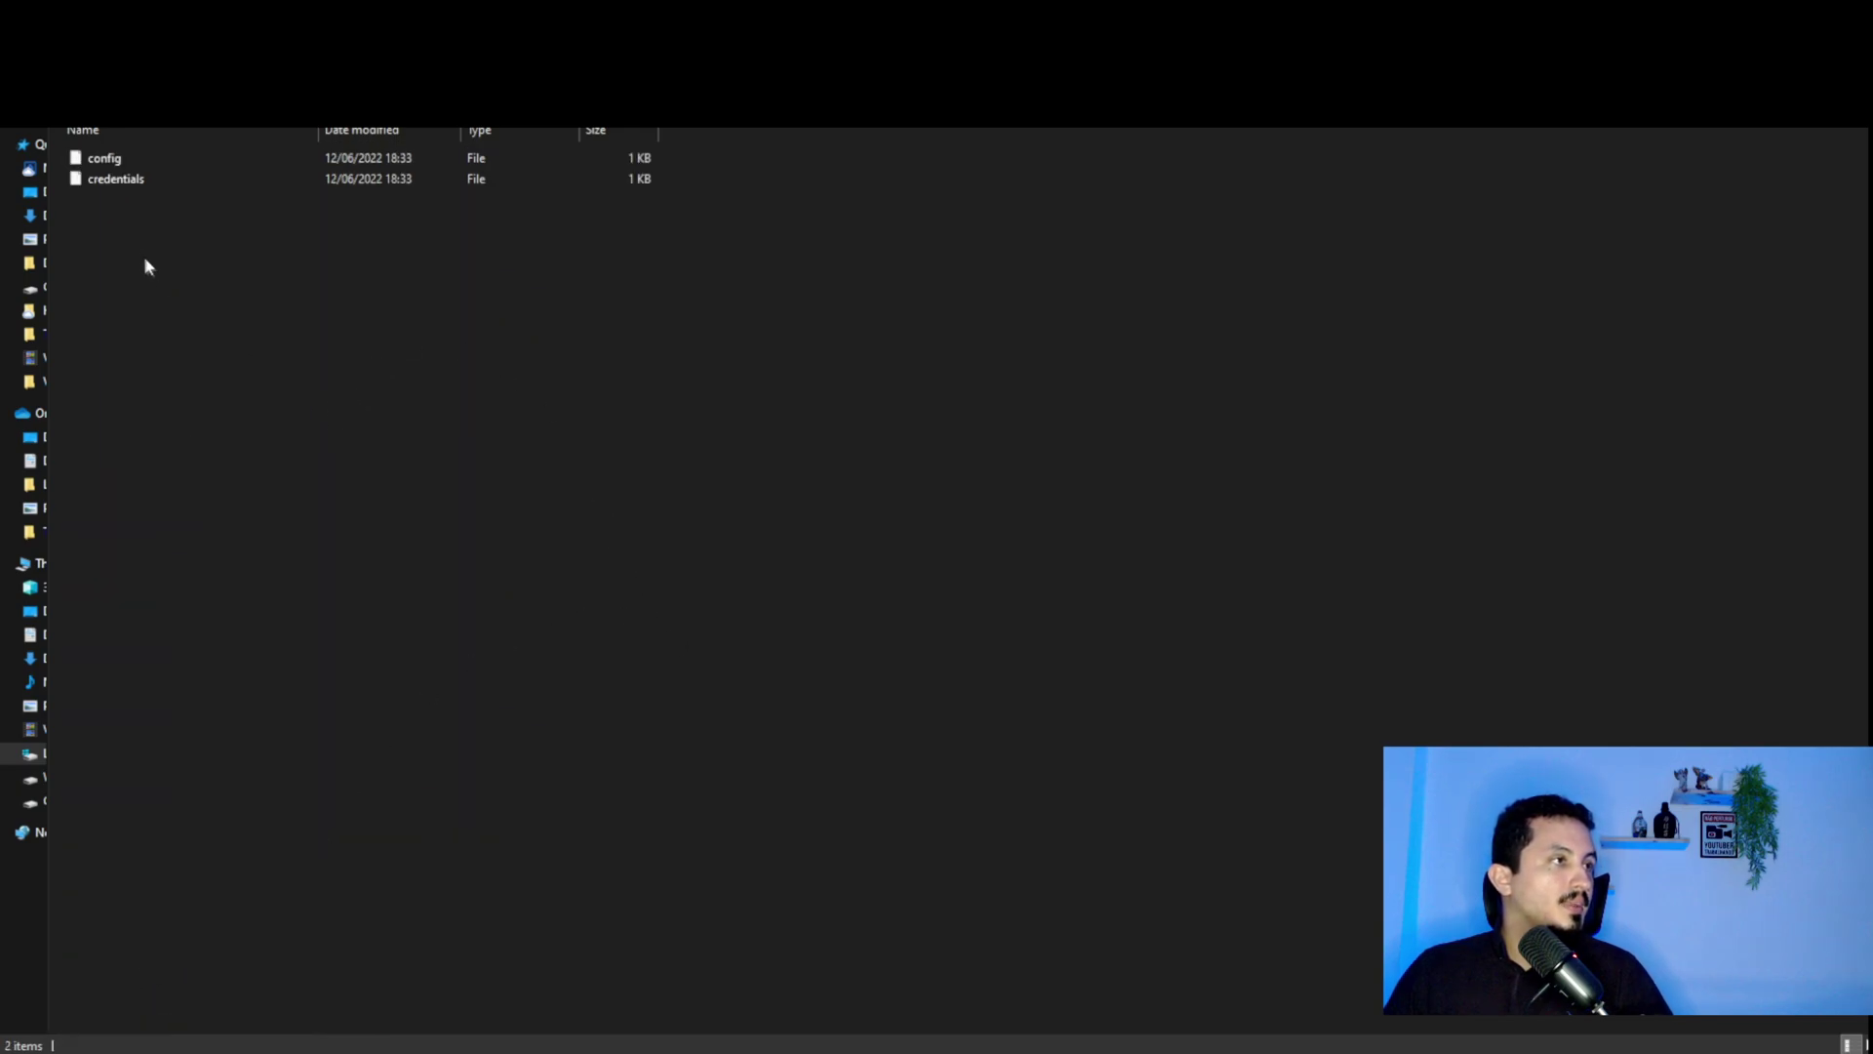
double_click(130, 184)
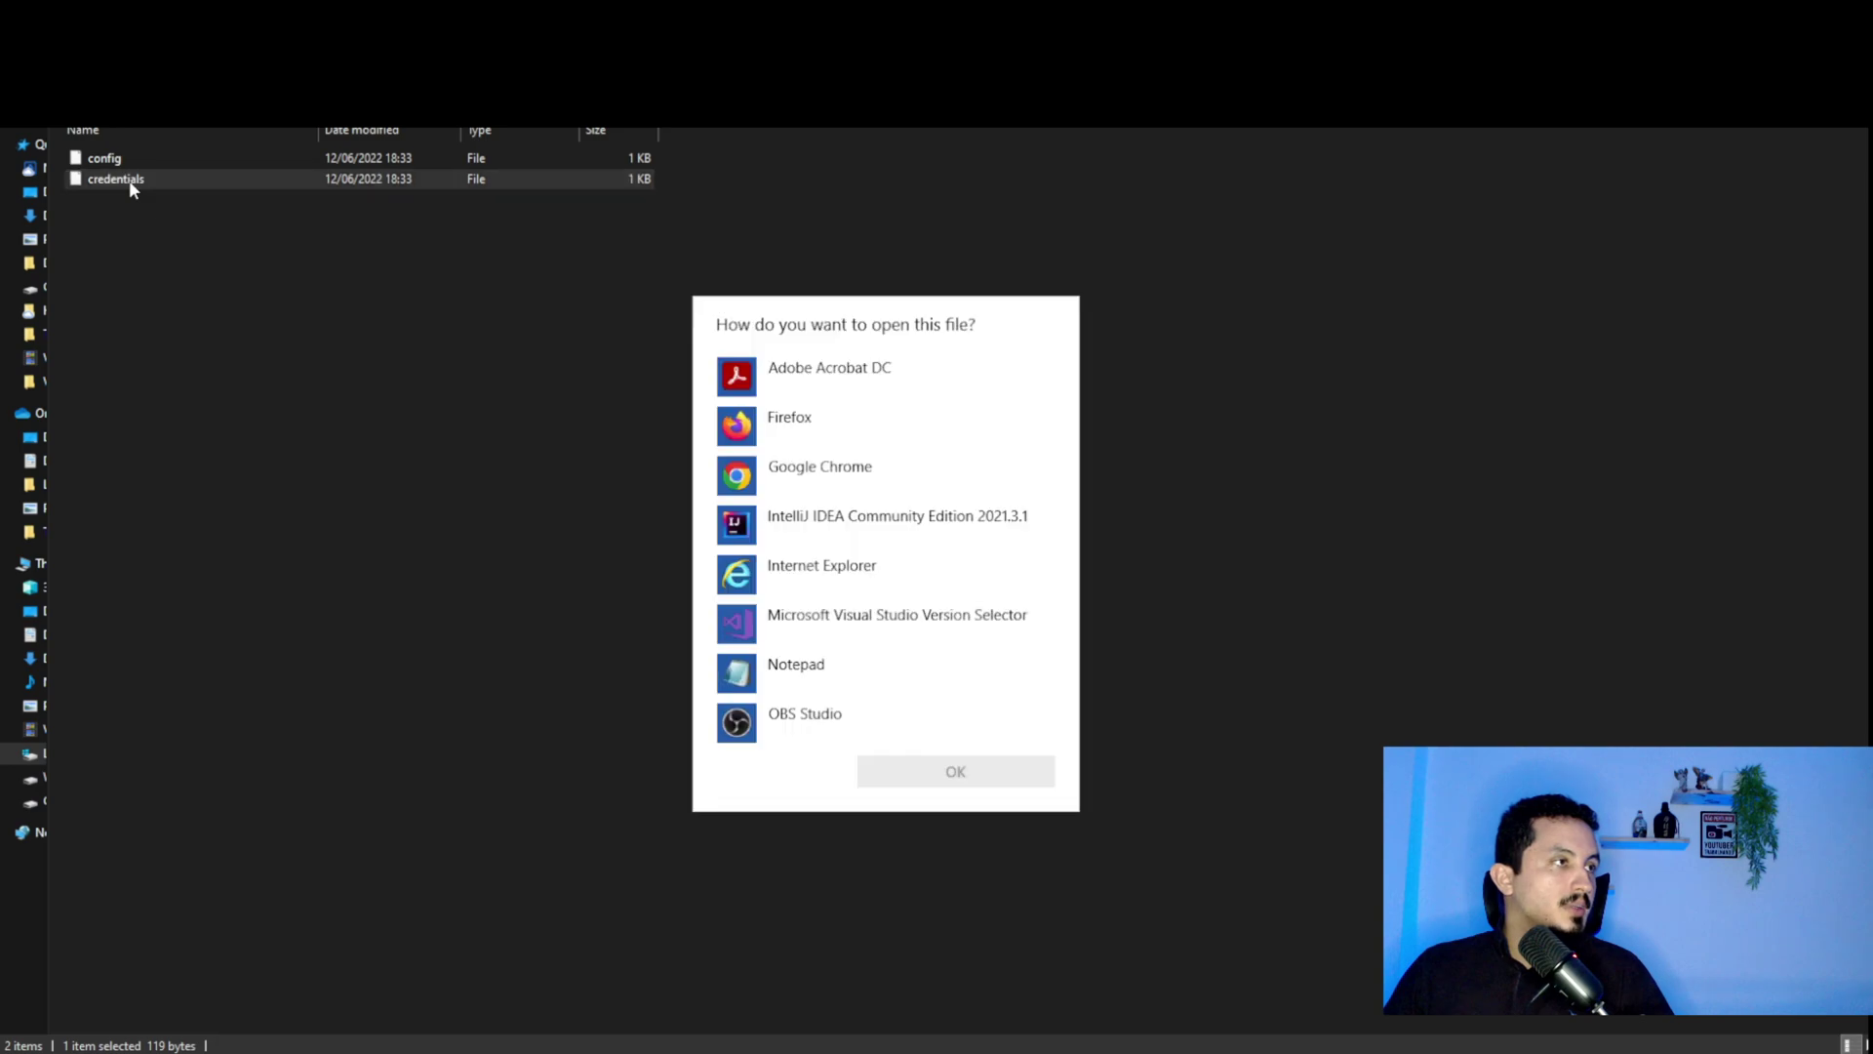
scroll(976, 477, "down", 10)
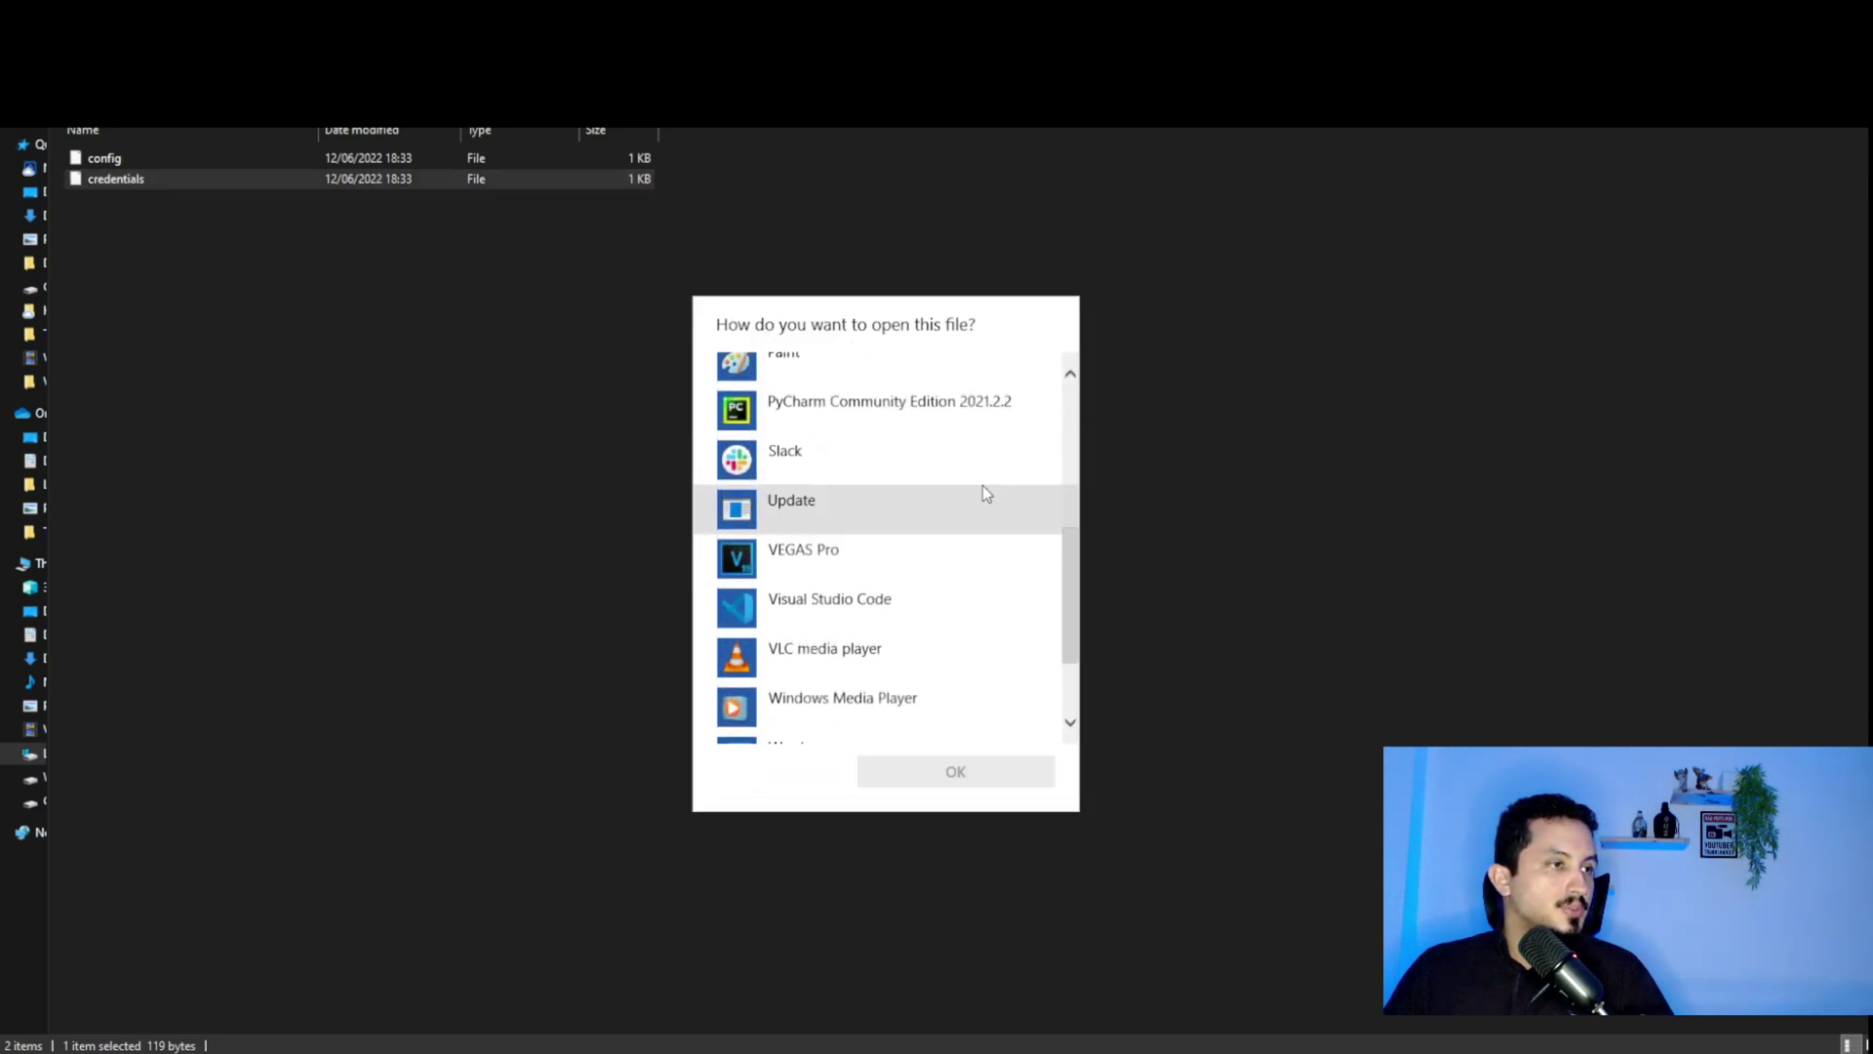
scroll(982, 488, "up", 5)
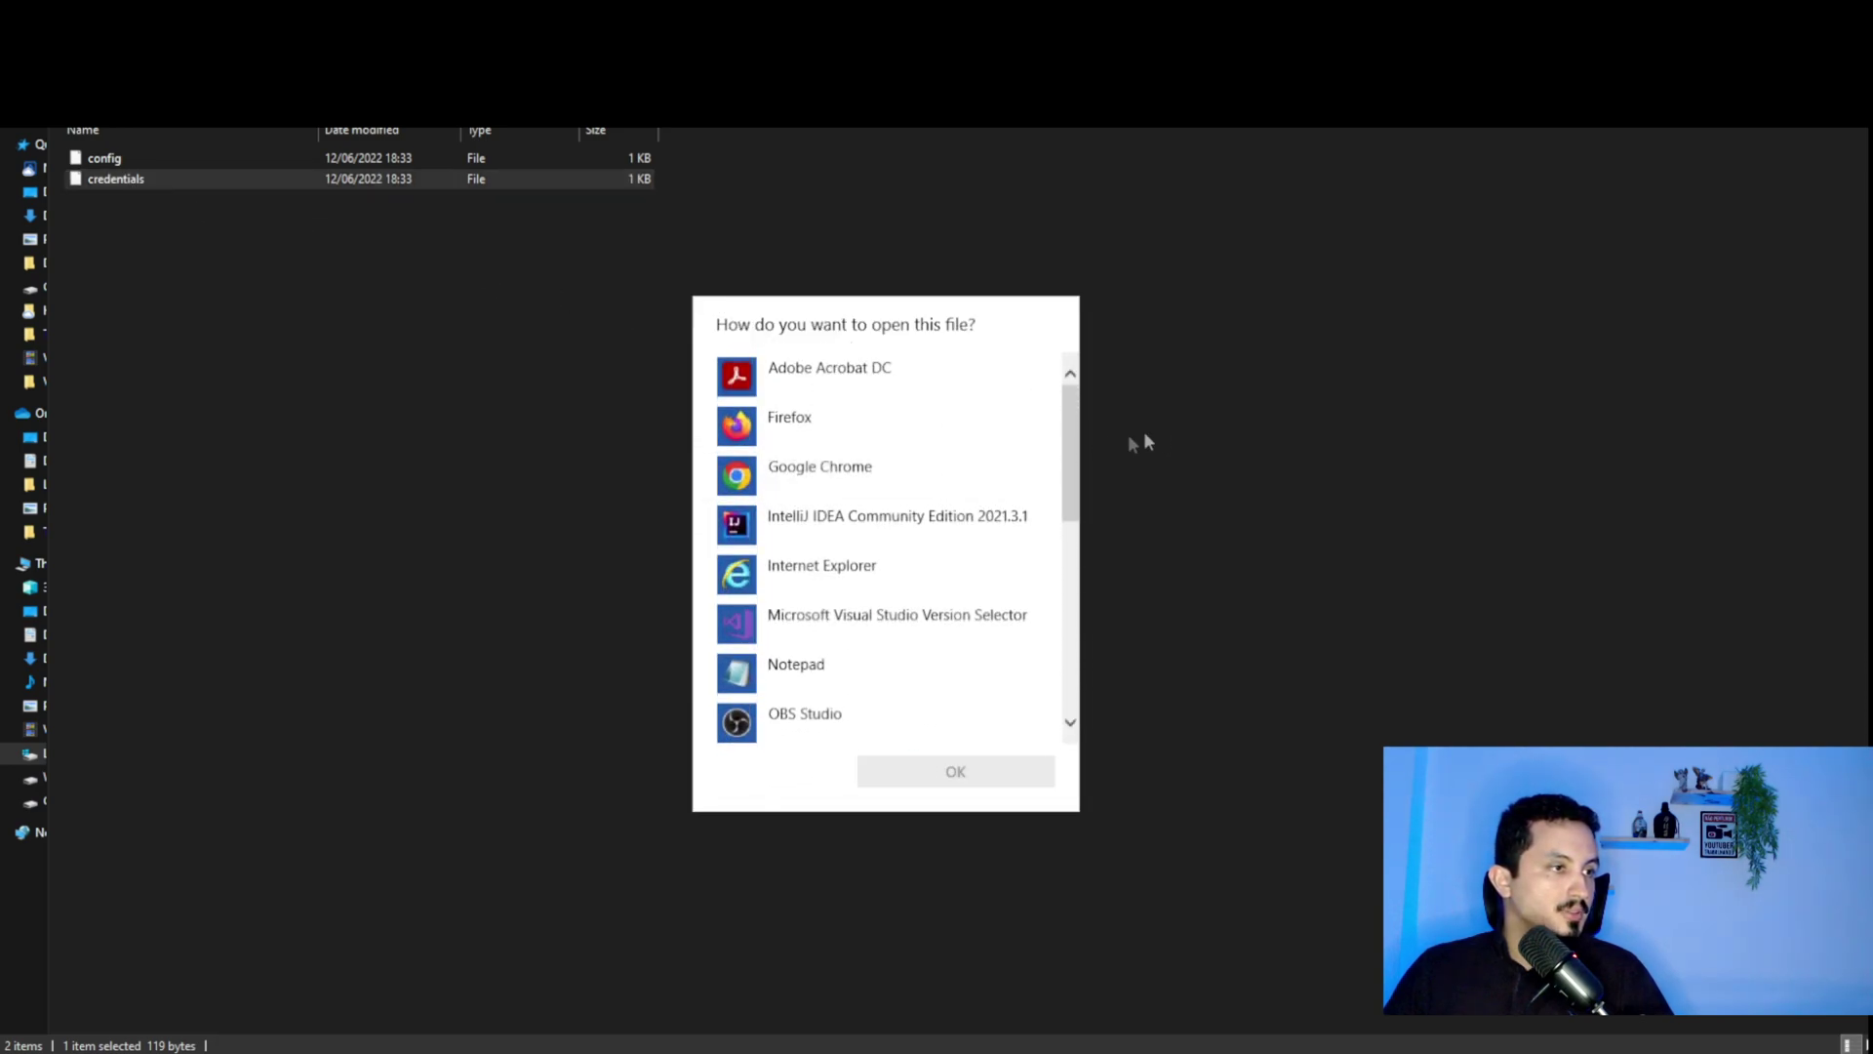
scroll(886, 481, "down", 10)
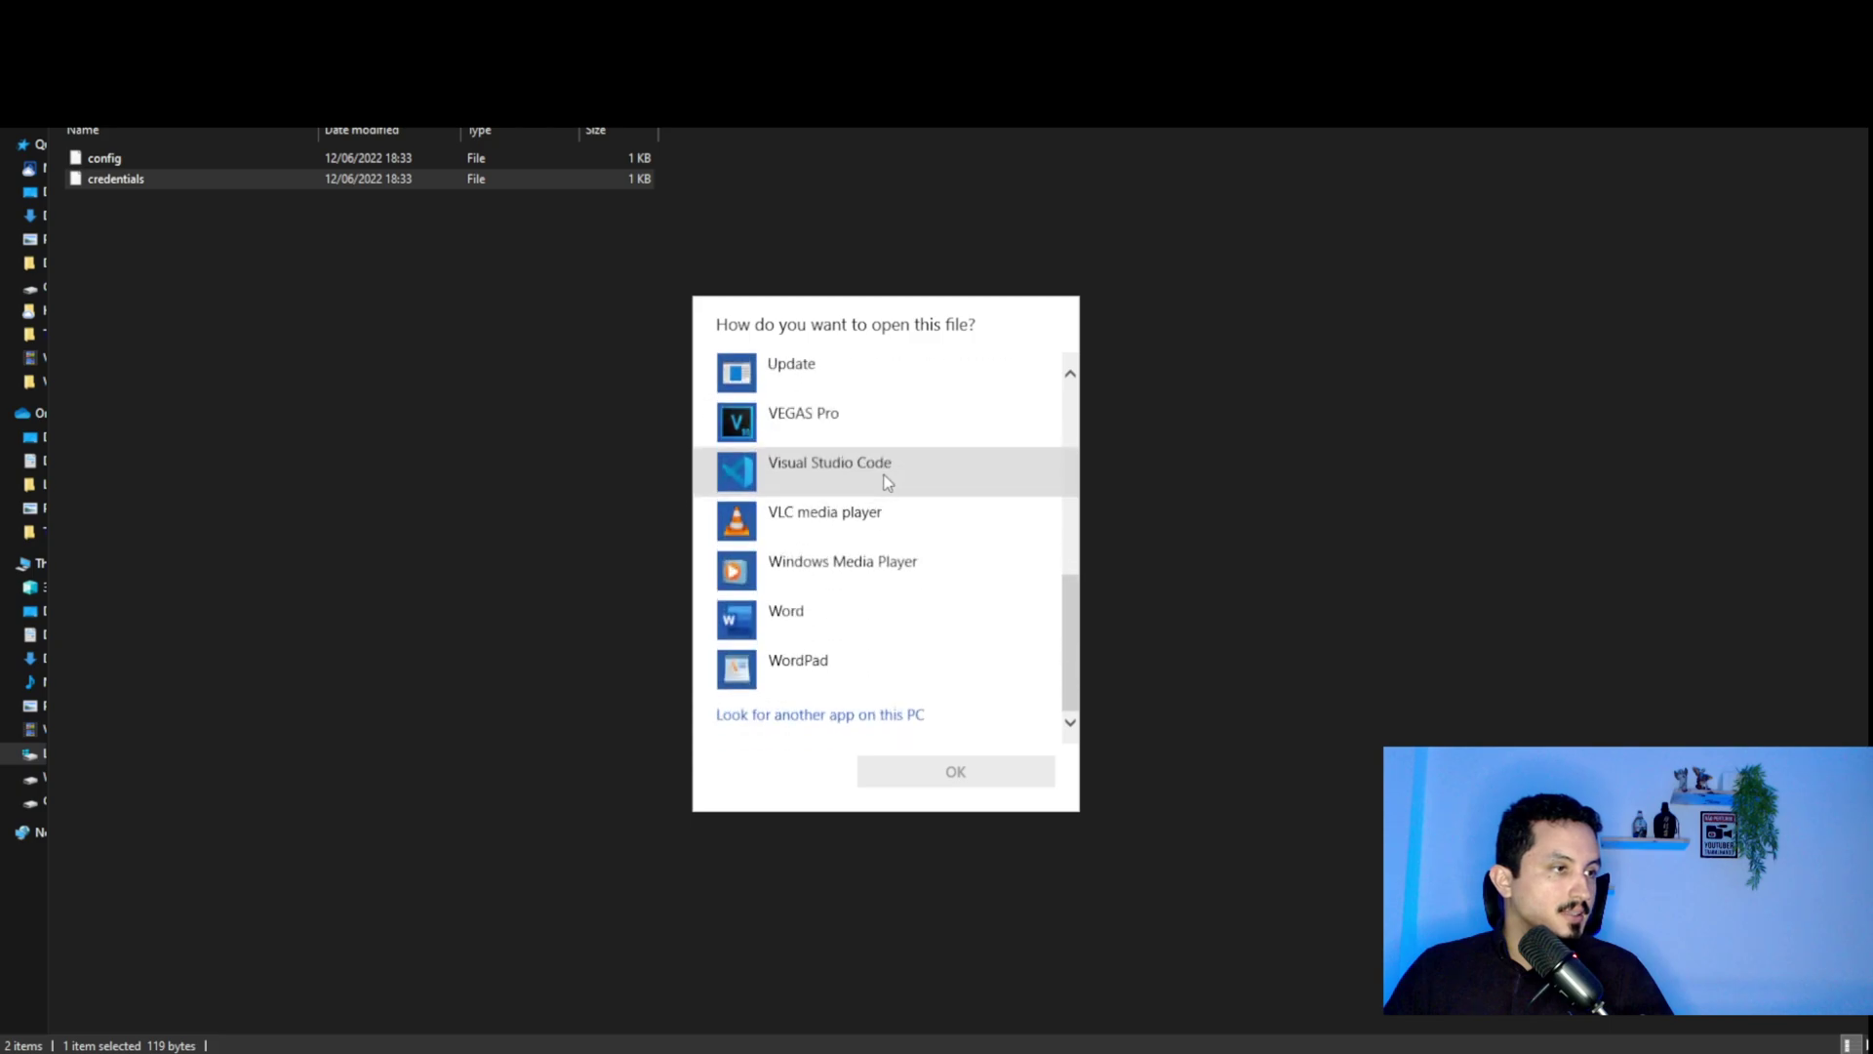
left_click(1191, 486)
left_click(956, 410)
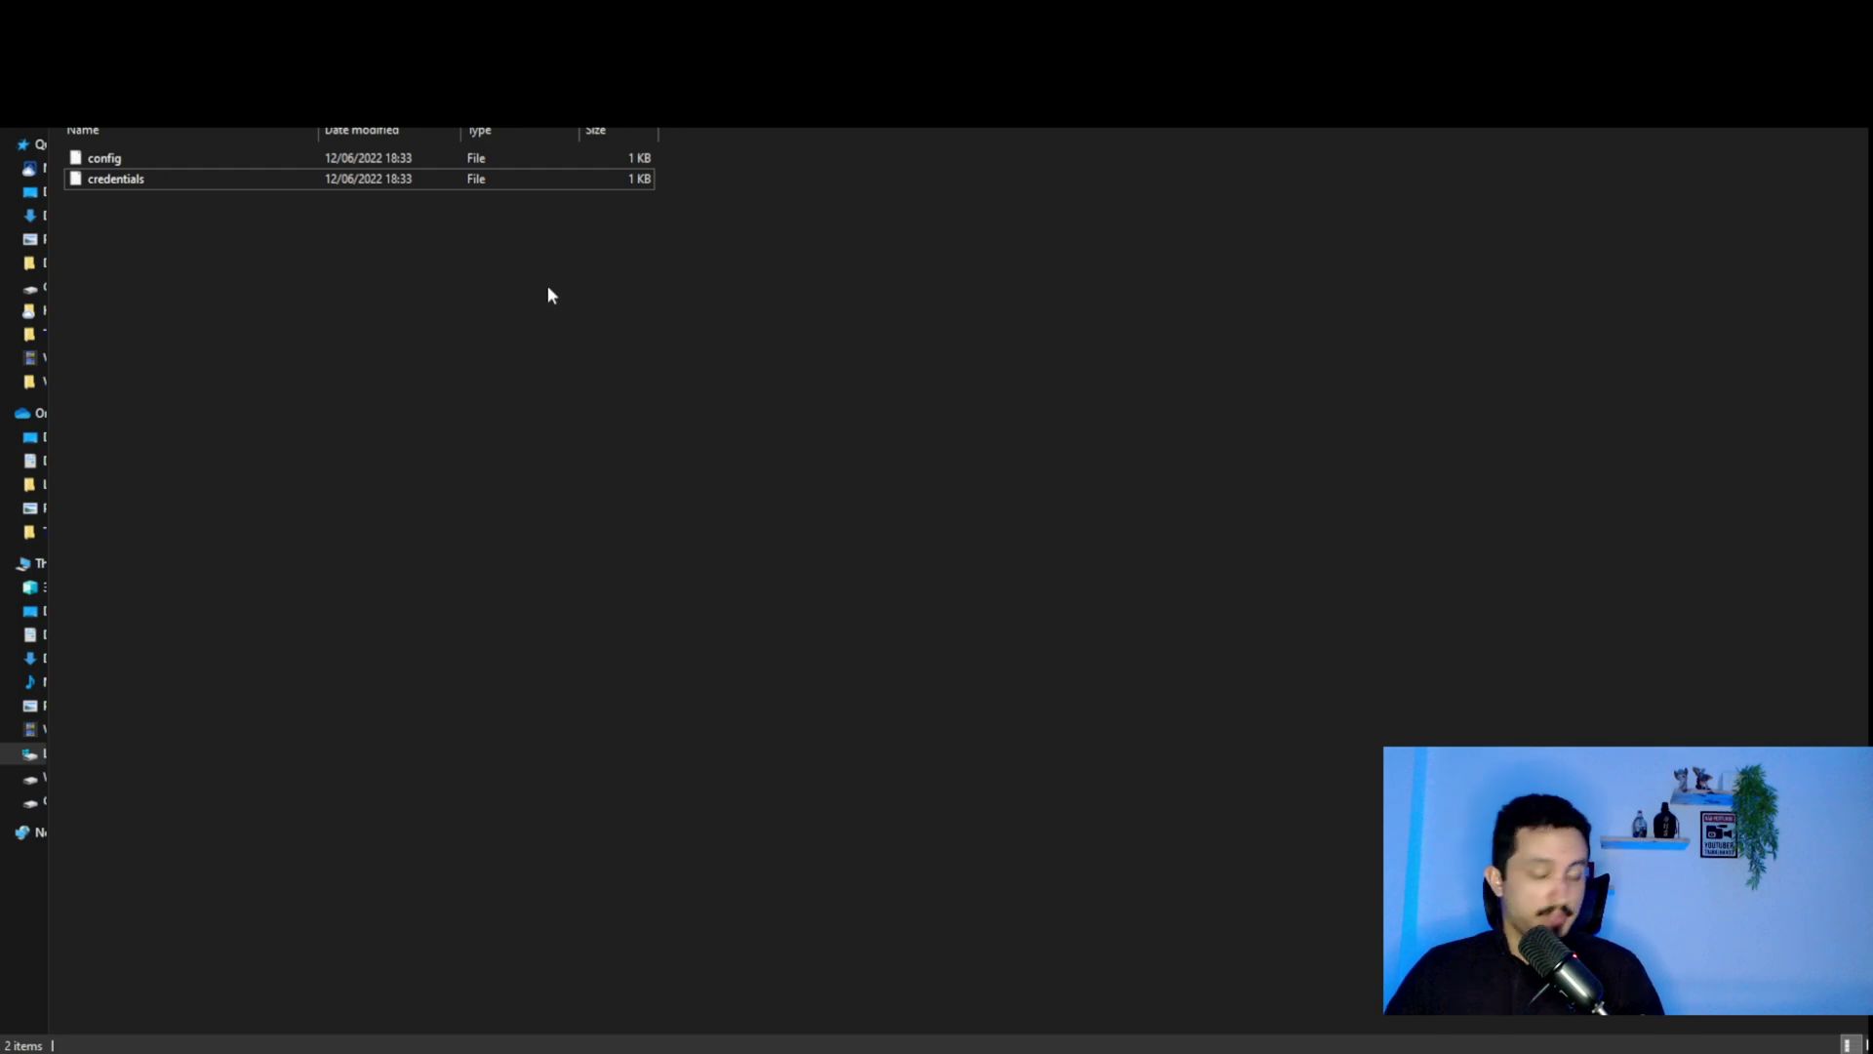
right_click(150, 189)
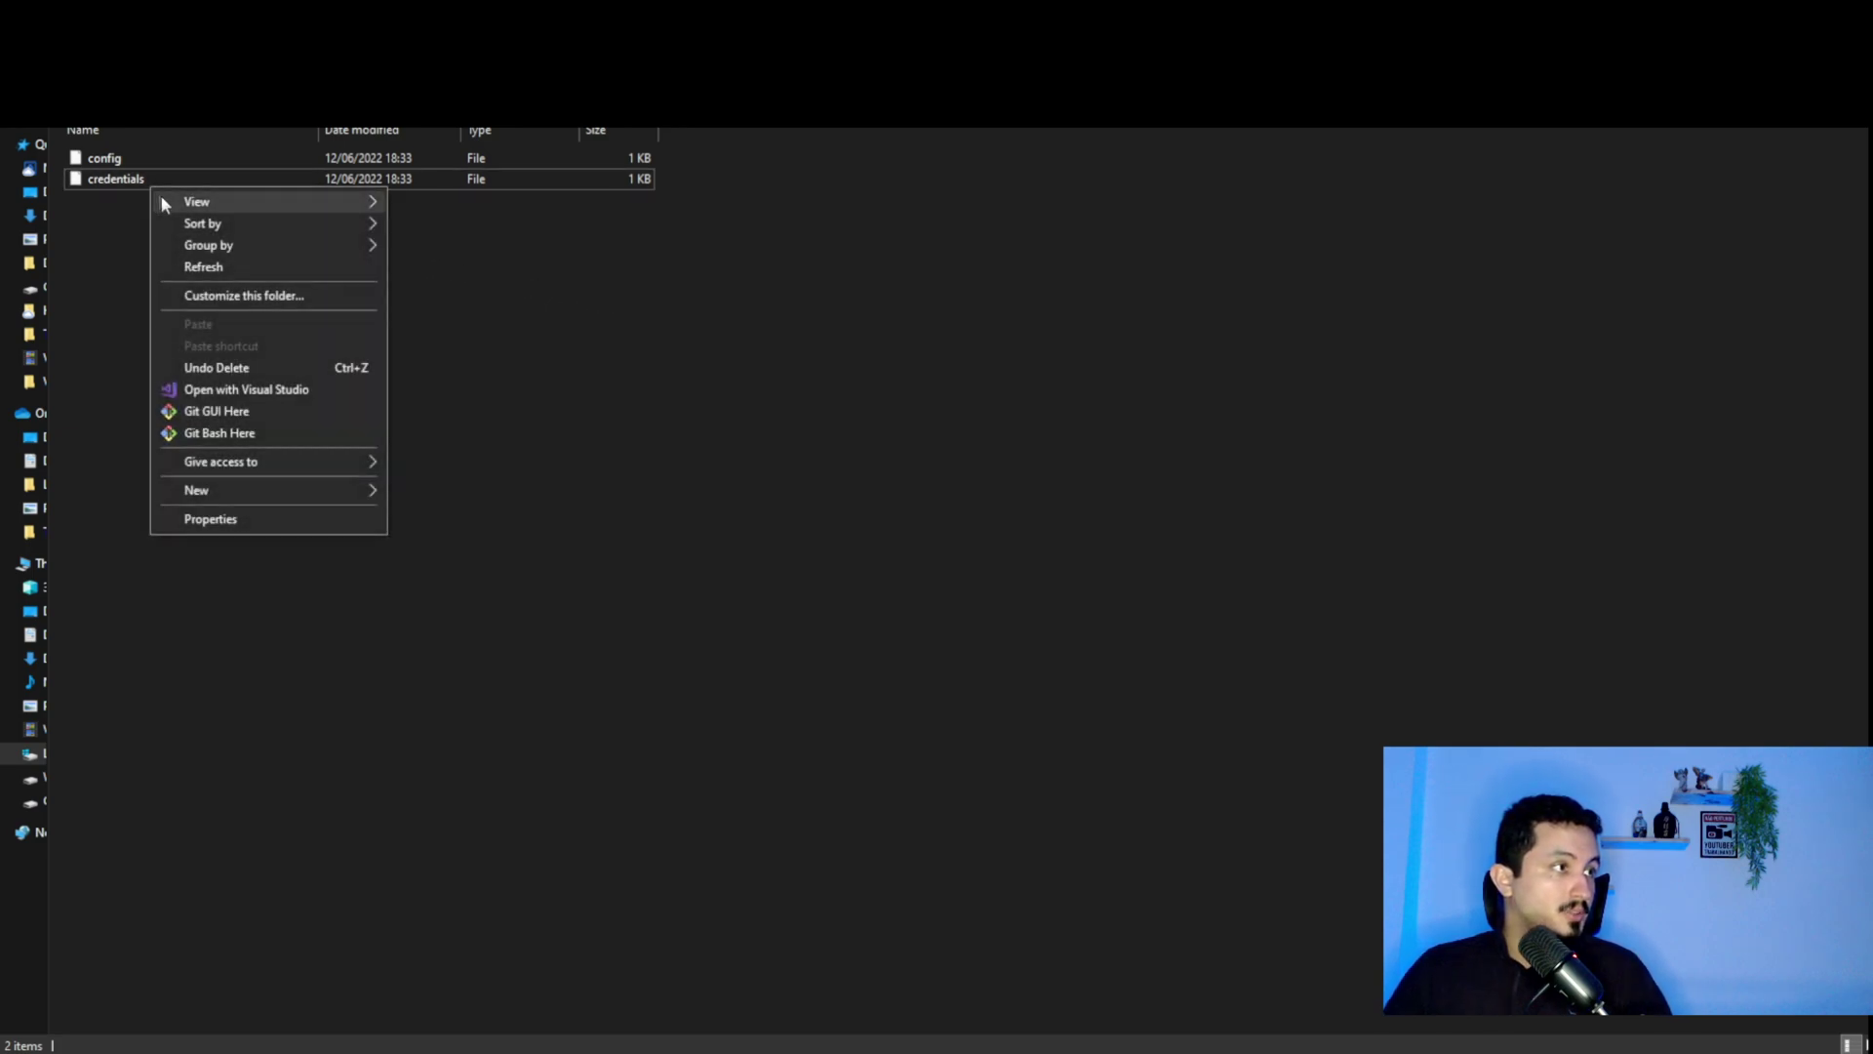
left_click(119, 224)
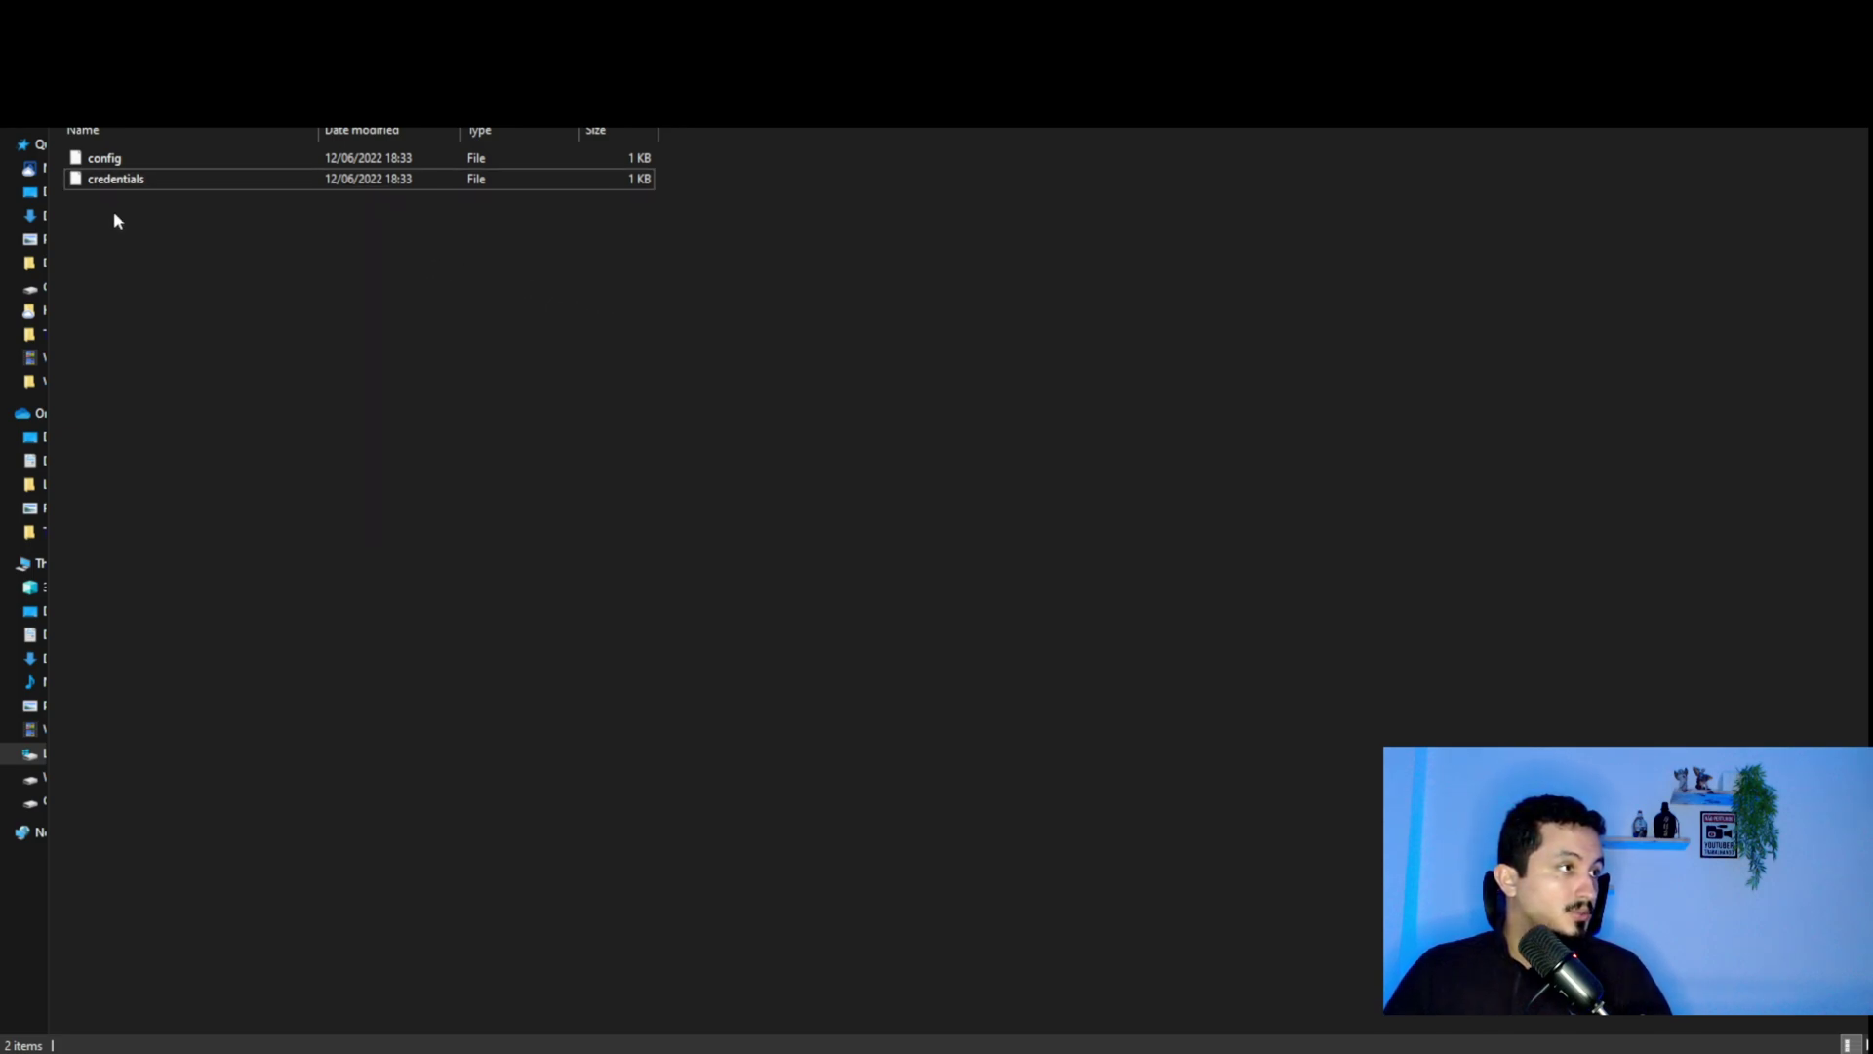
Open the credentials file in Notepad++, review the stored access key entries, and close it
left_click(111, 185)
right_click(110, 185)
left_click(184, 263)
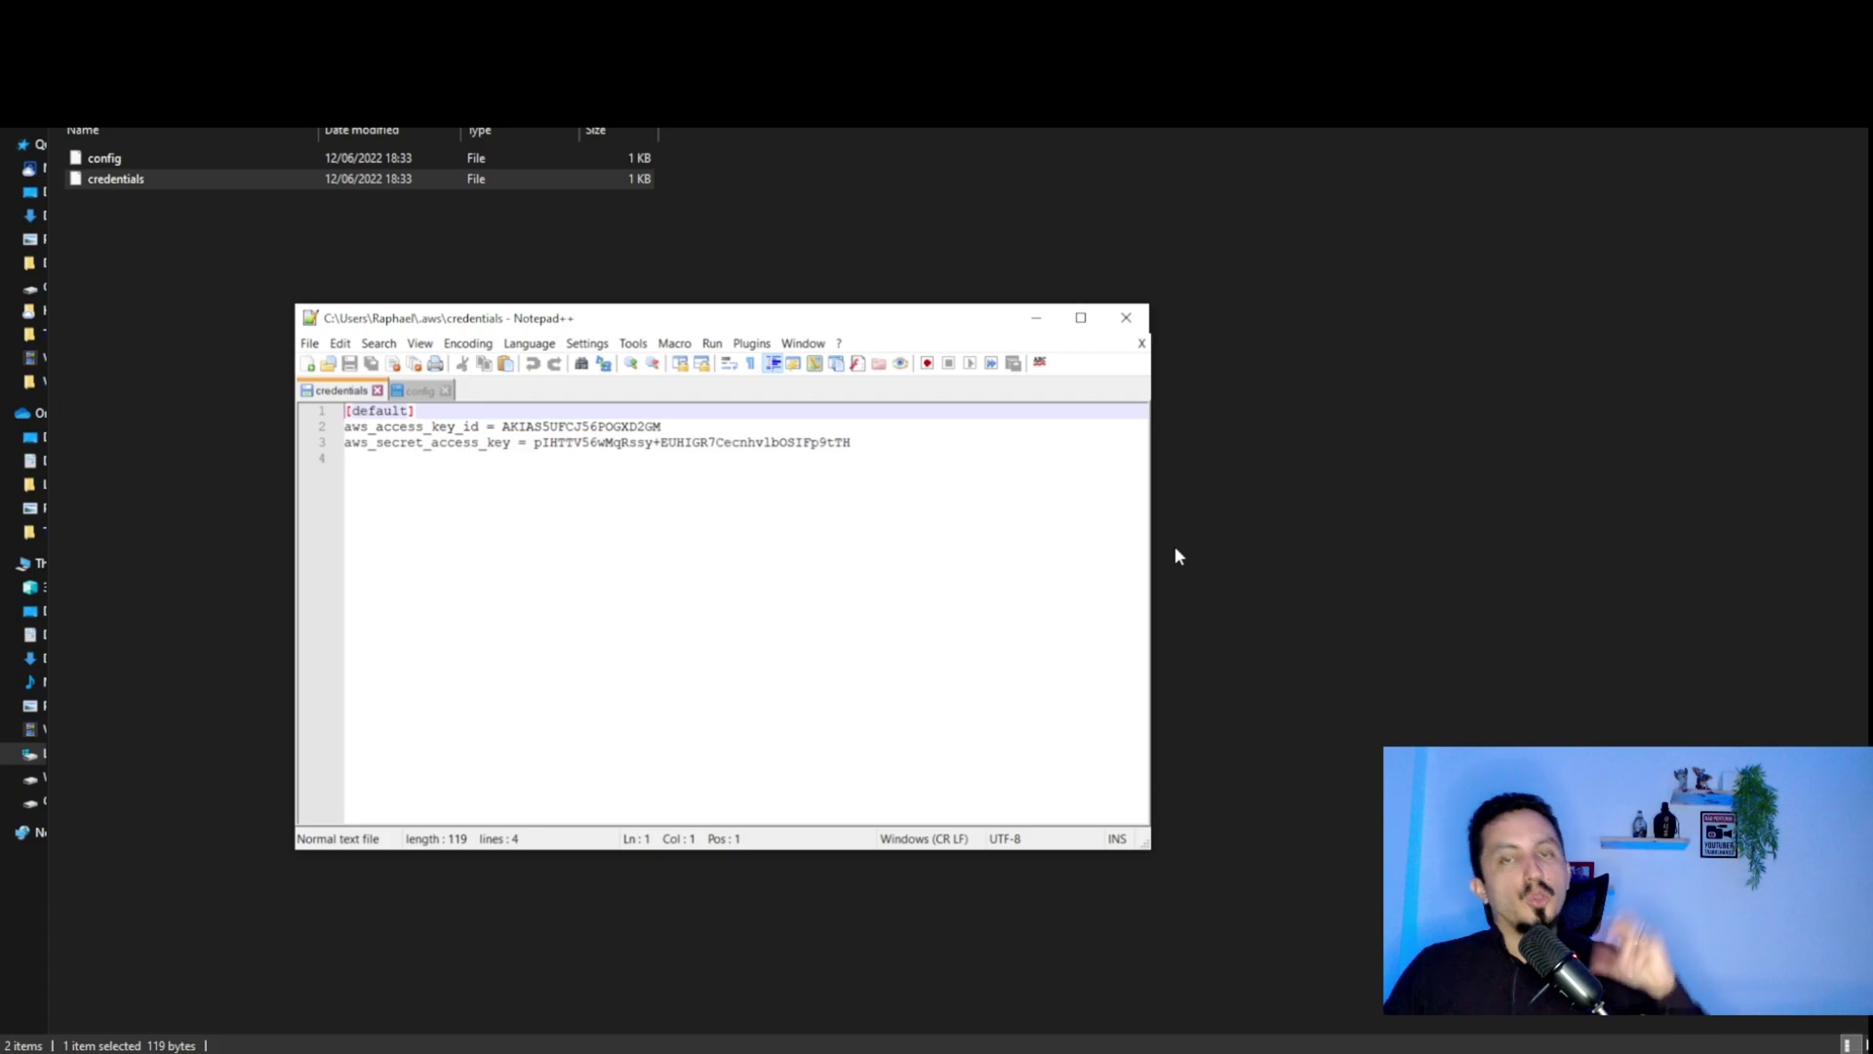
left_click(1126, 318)
left_click(286, 251)
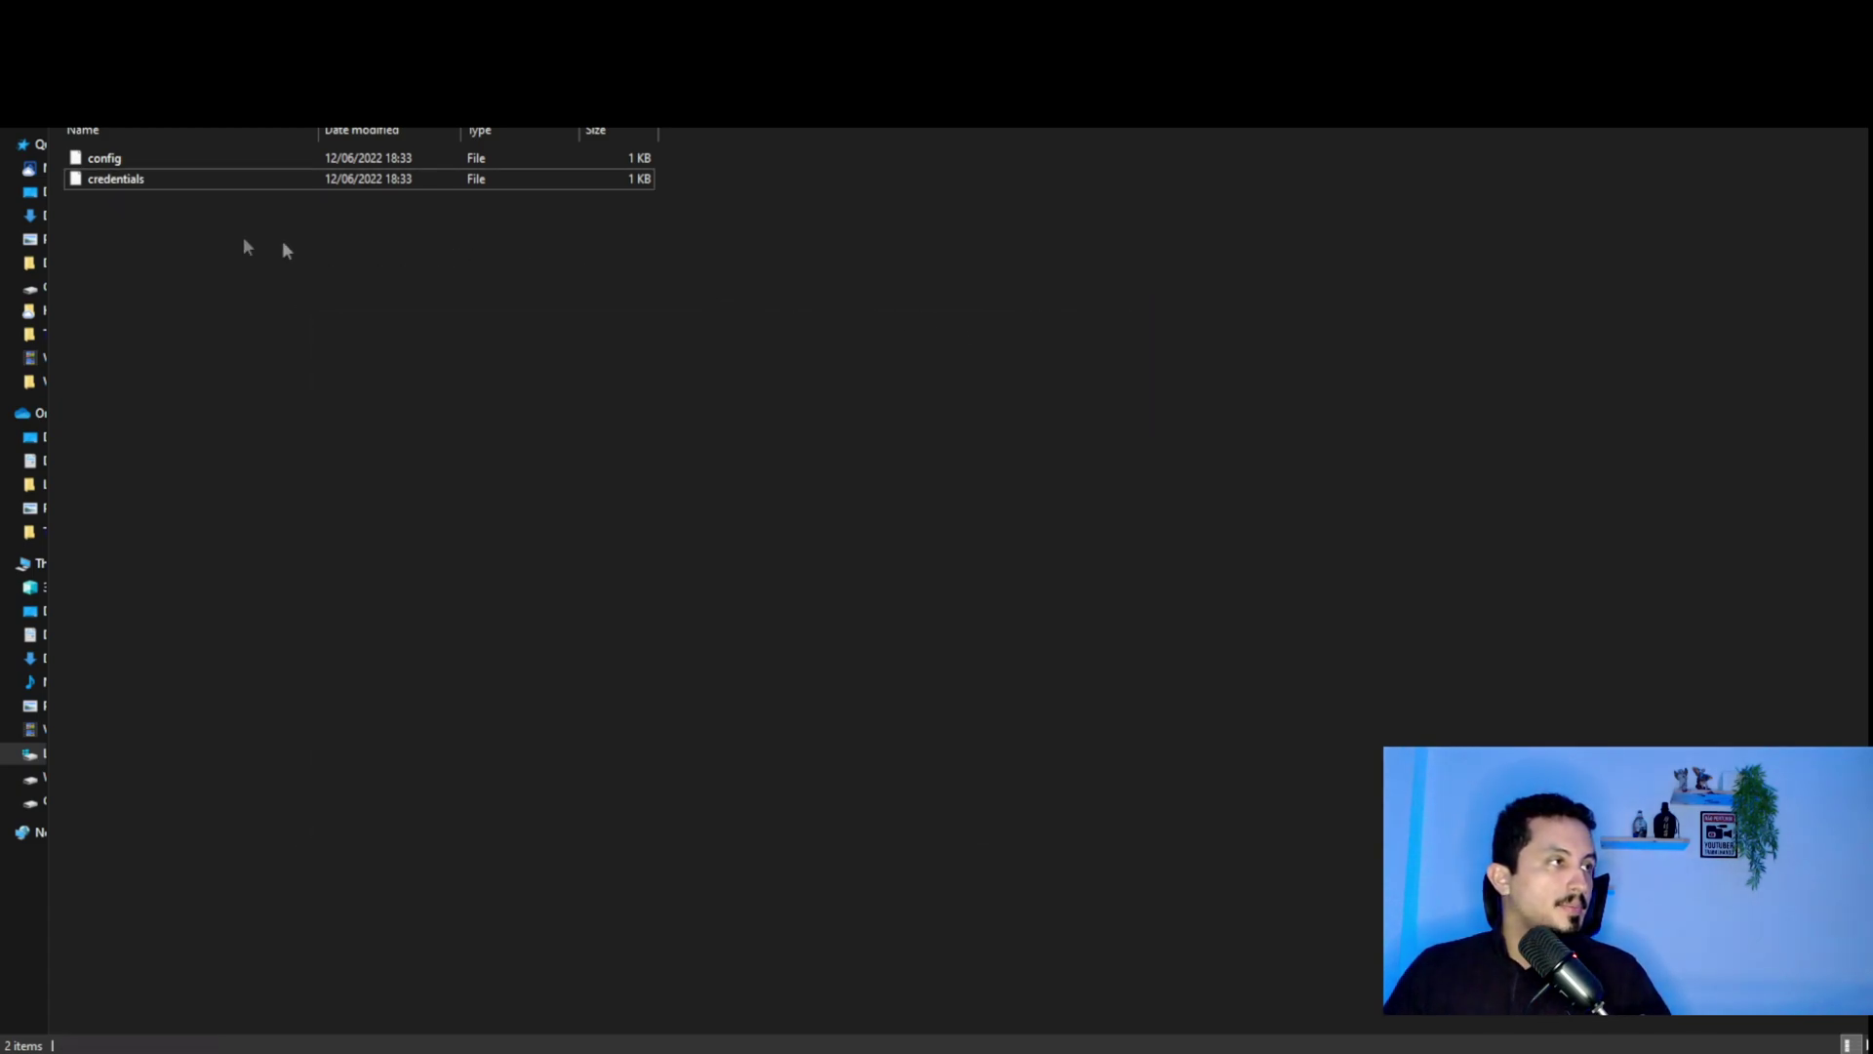
right_click(100, 166)
left_click(965, 370)
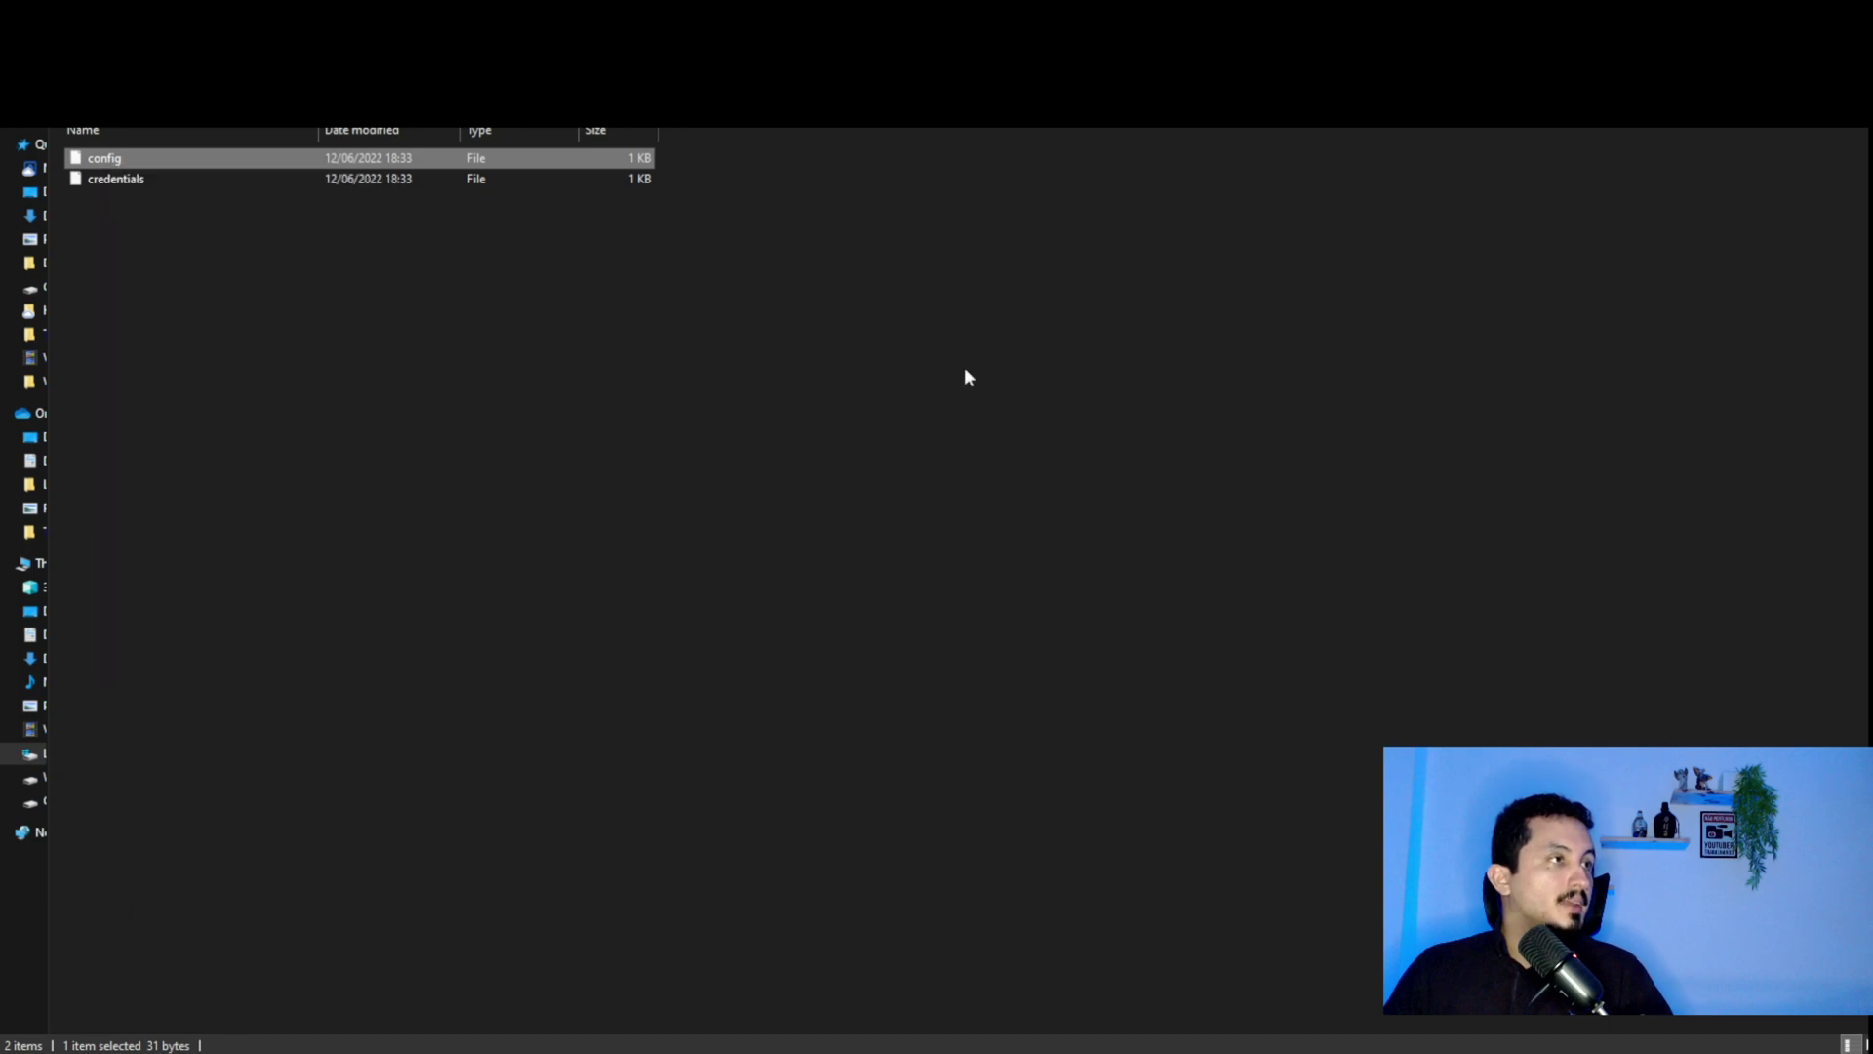
left_click(965, 370)
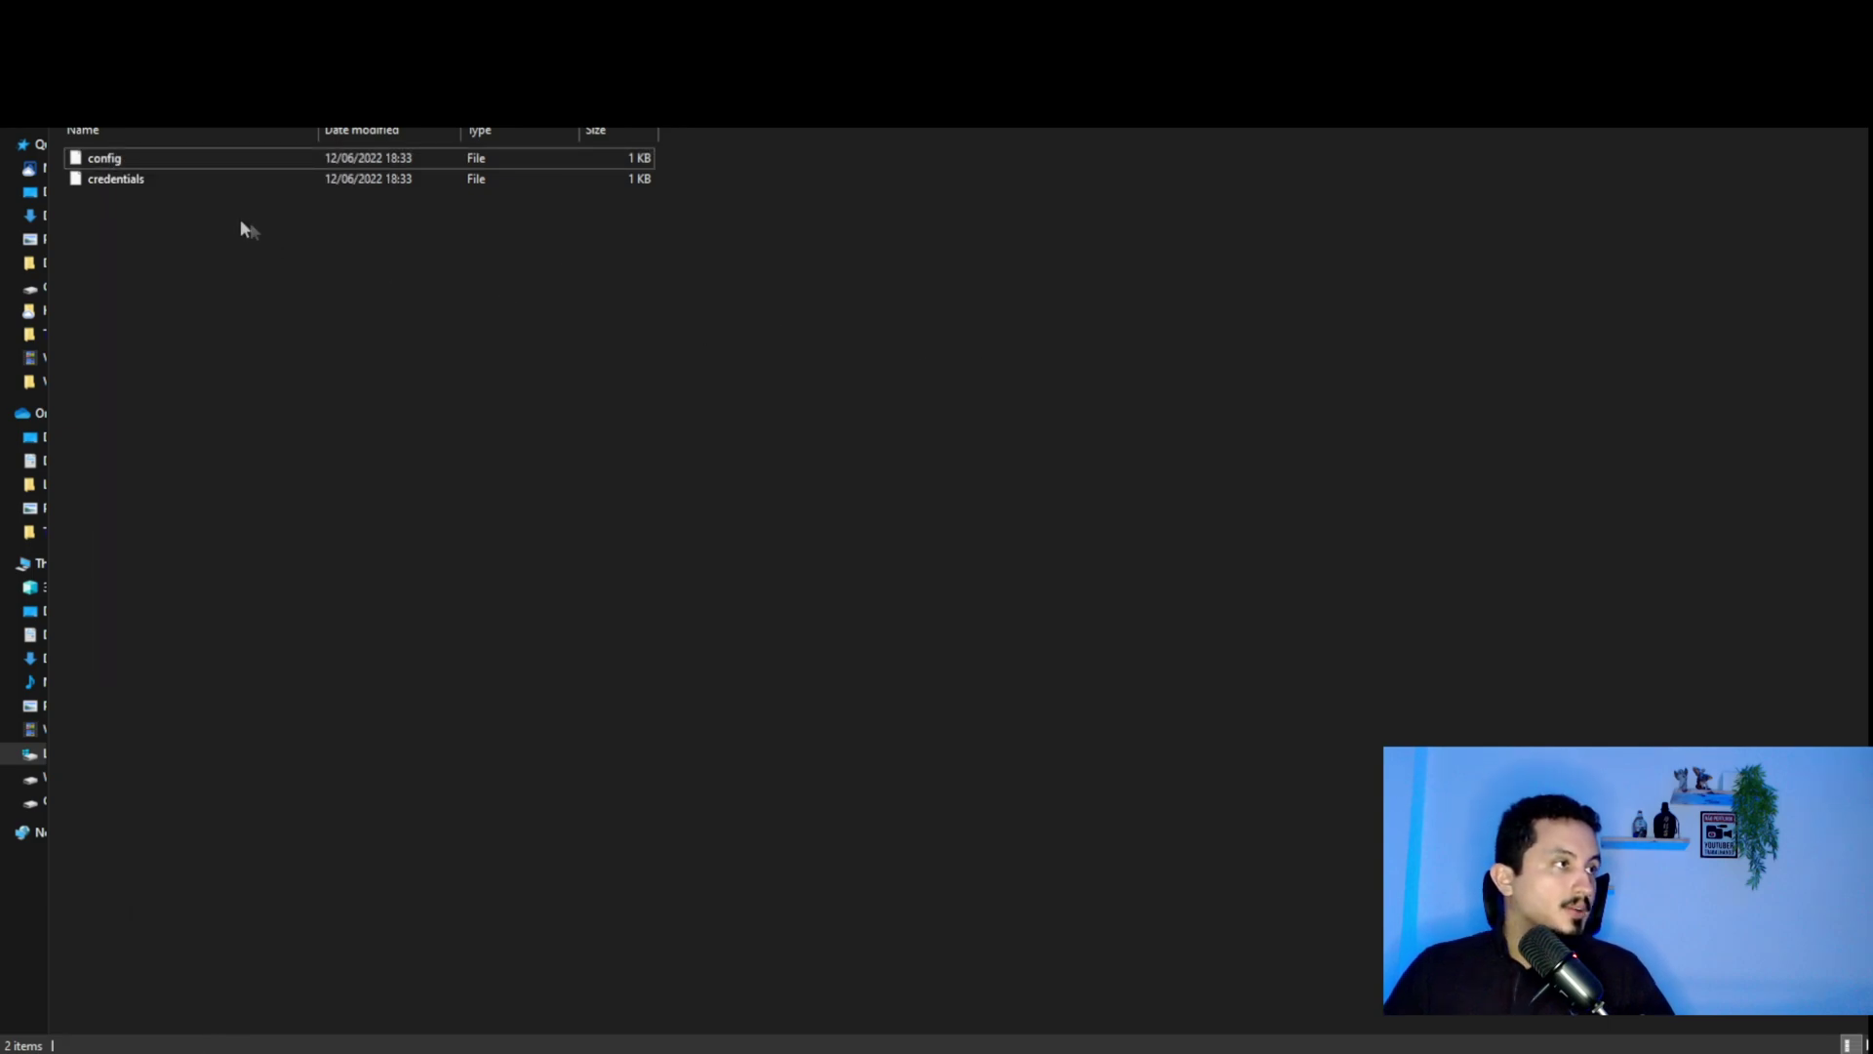
left_click(104, 162)
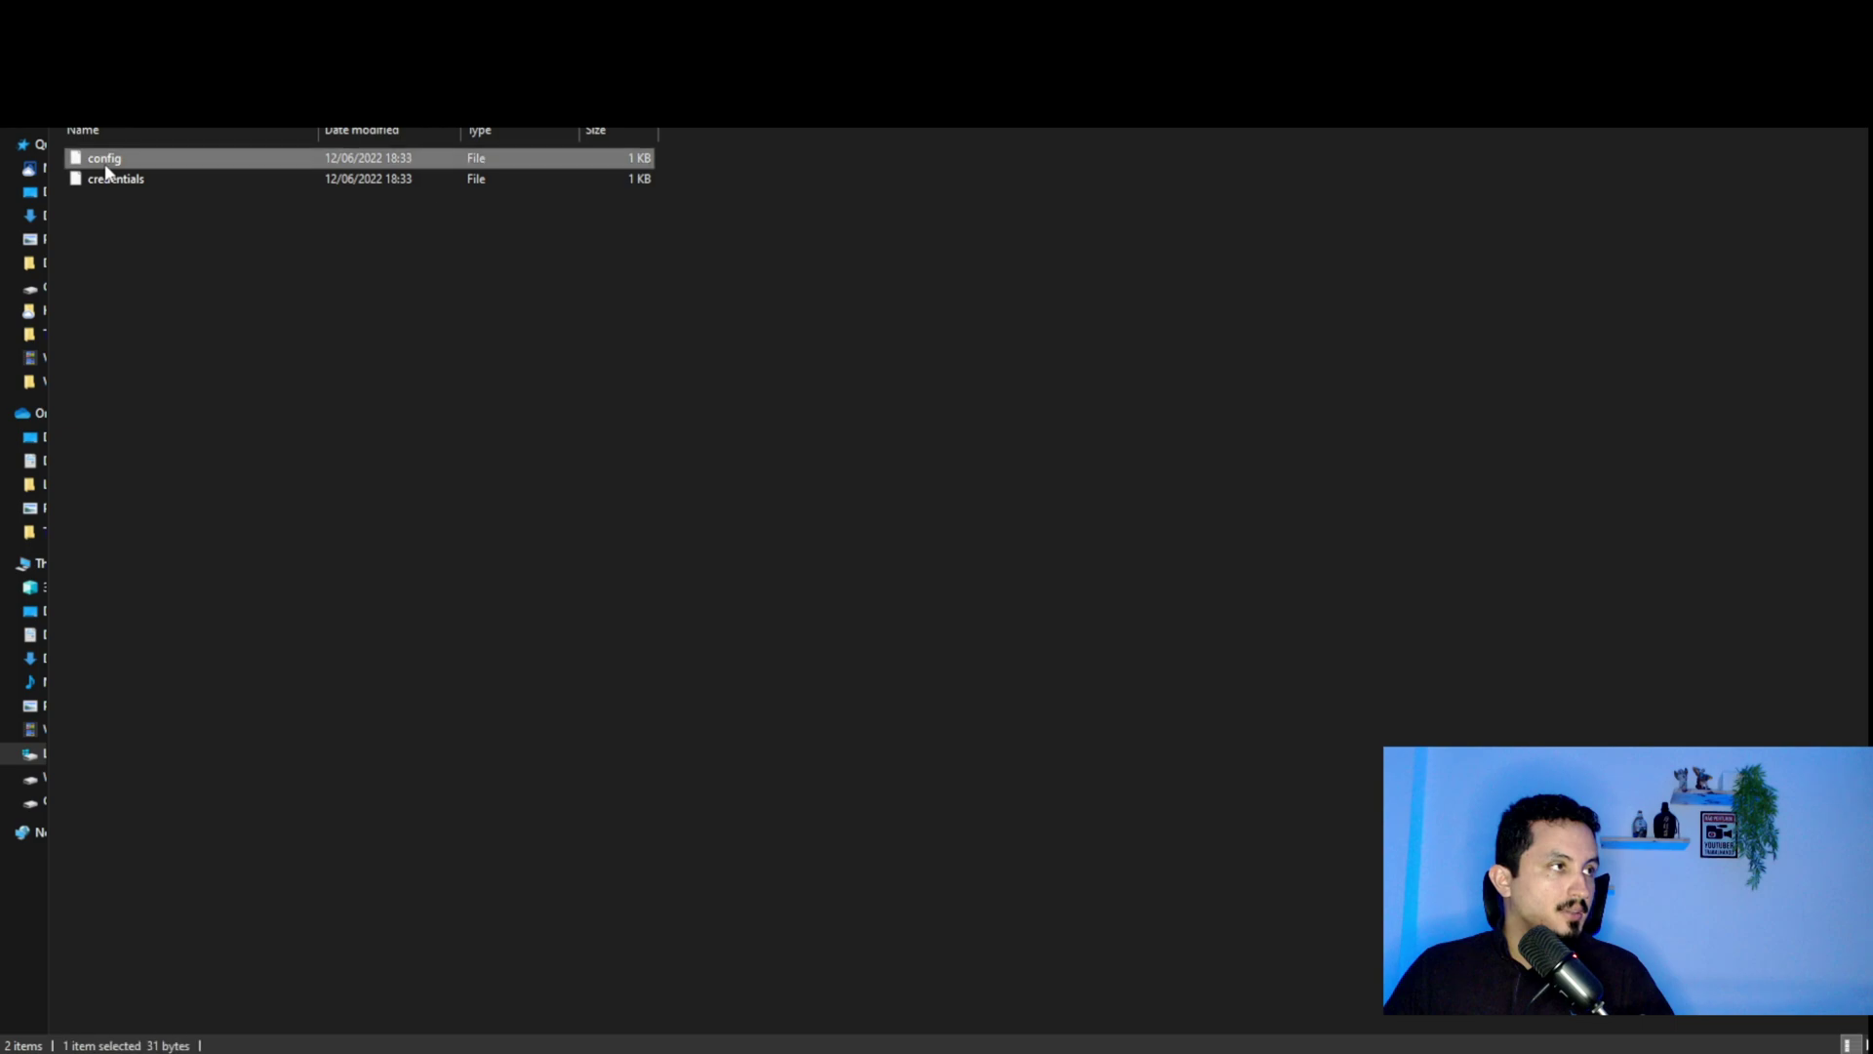
right_click(104, 162)
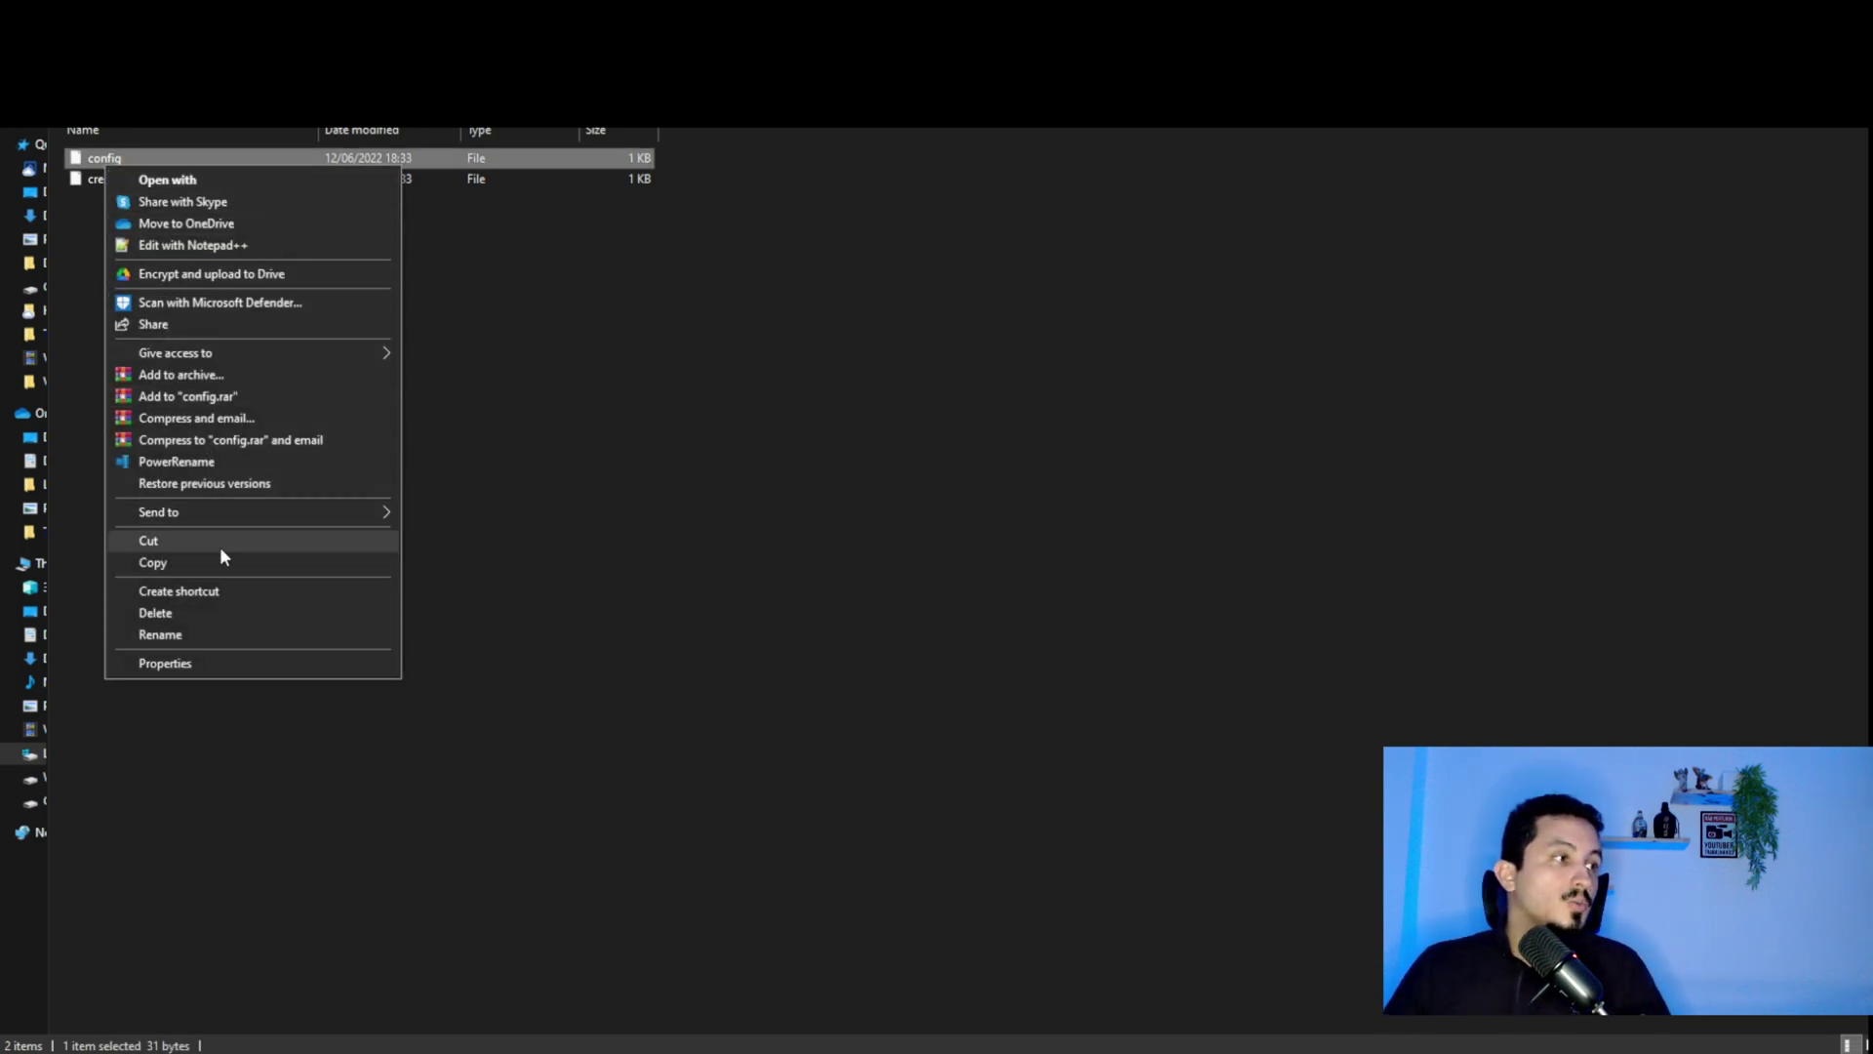
left_click(241, 665)
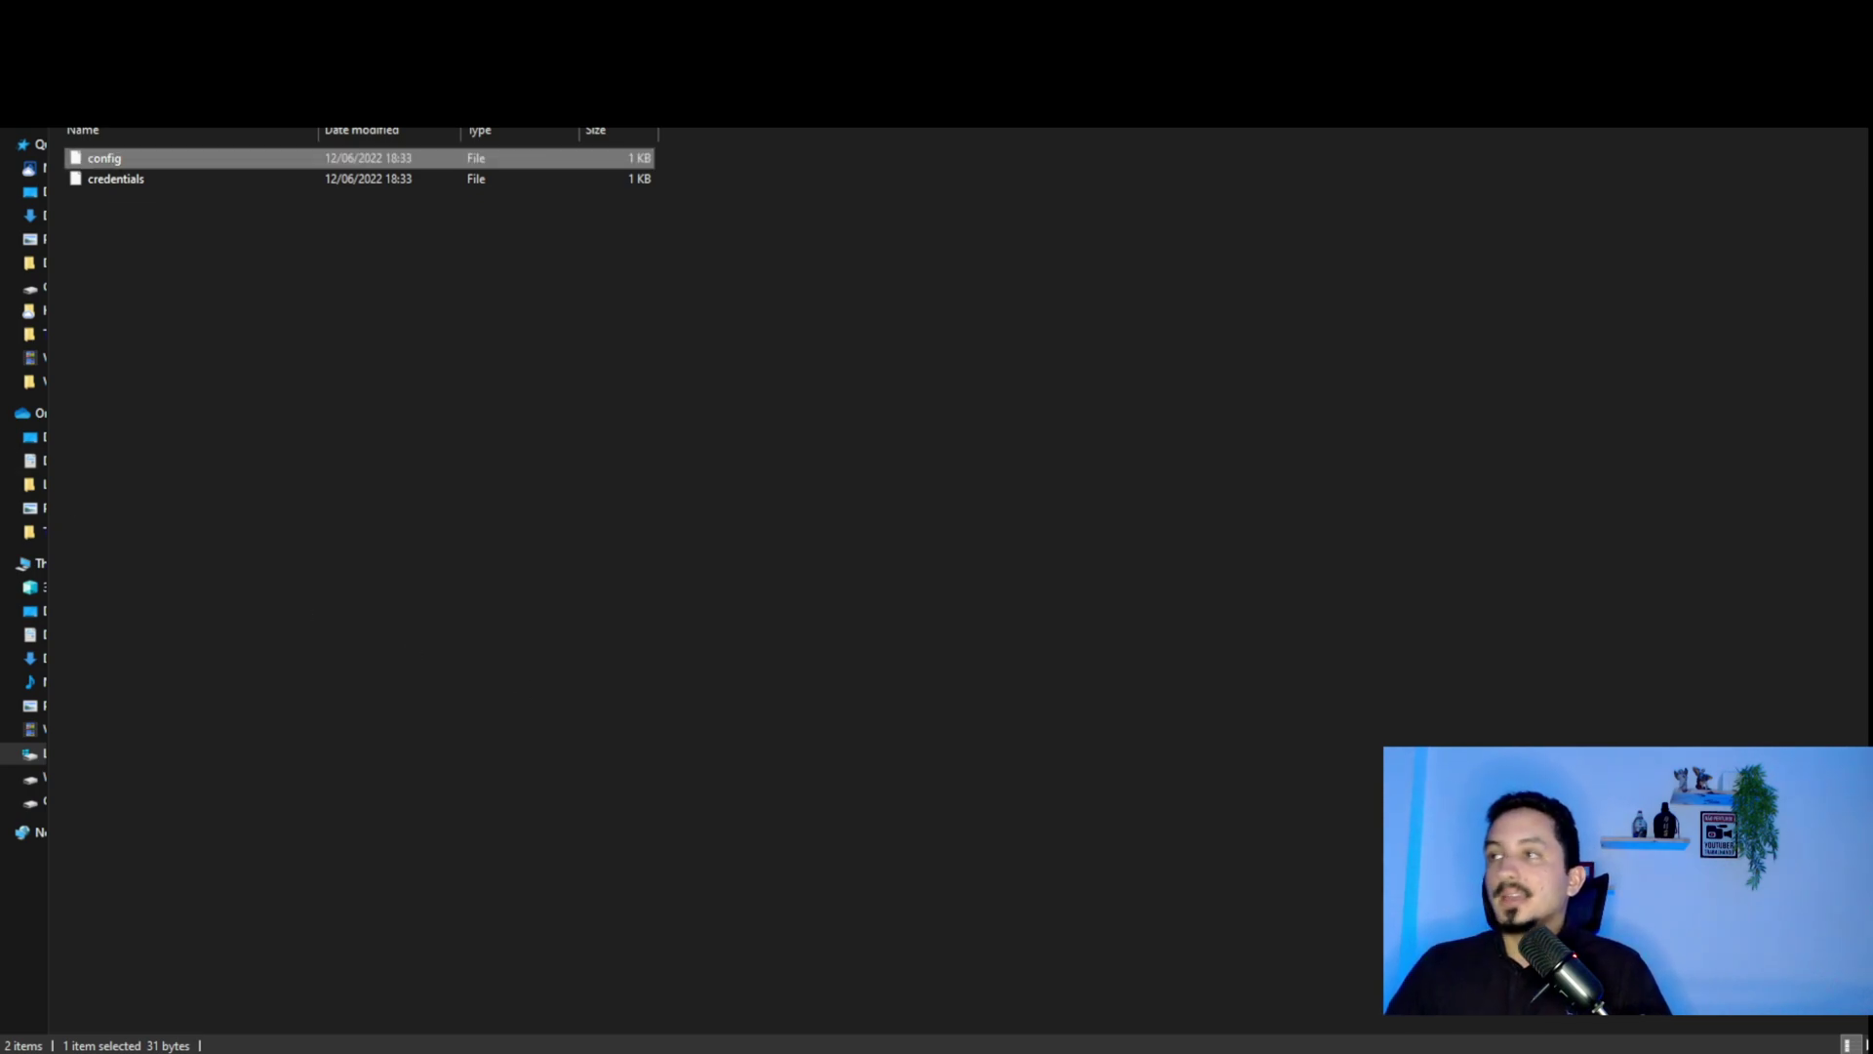
Open the config file in Notepad++, check the default region entry, and close it
right_click(143, 159)
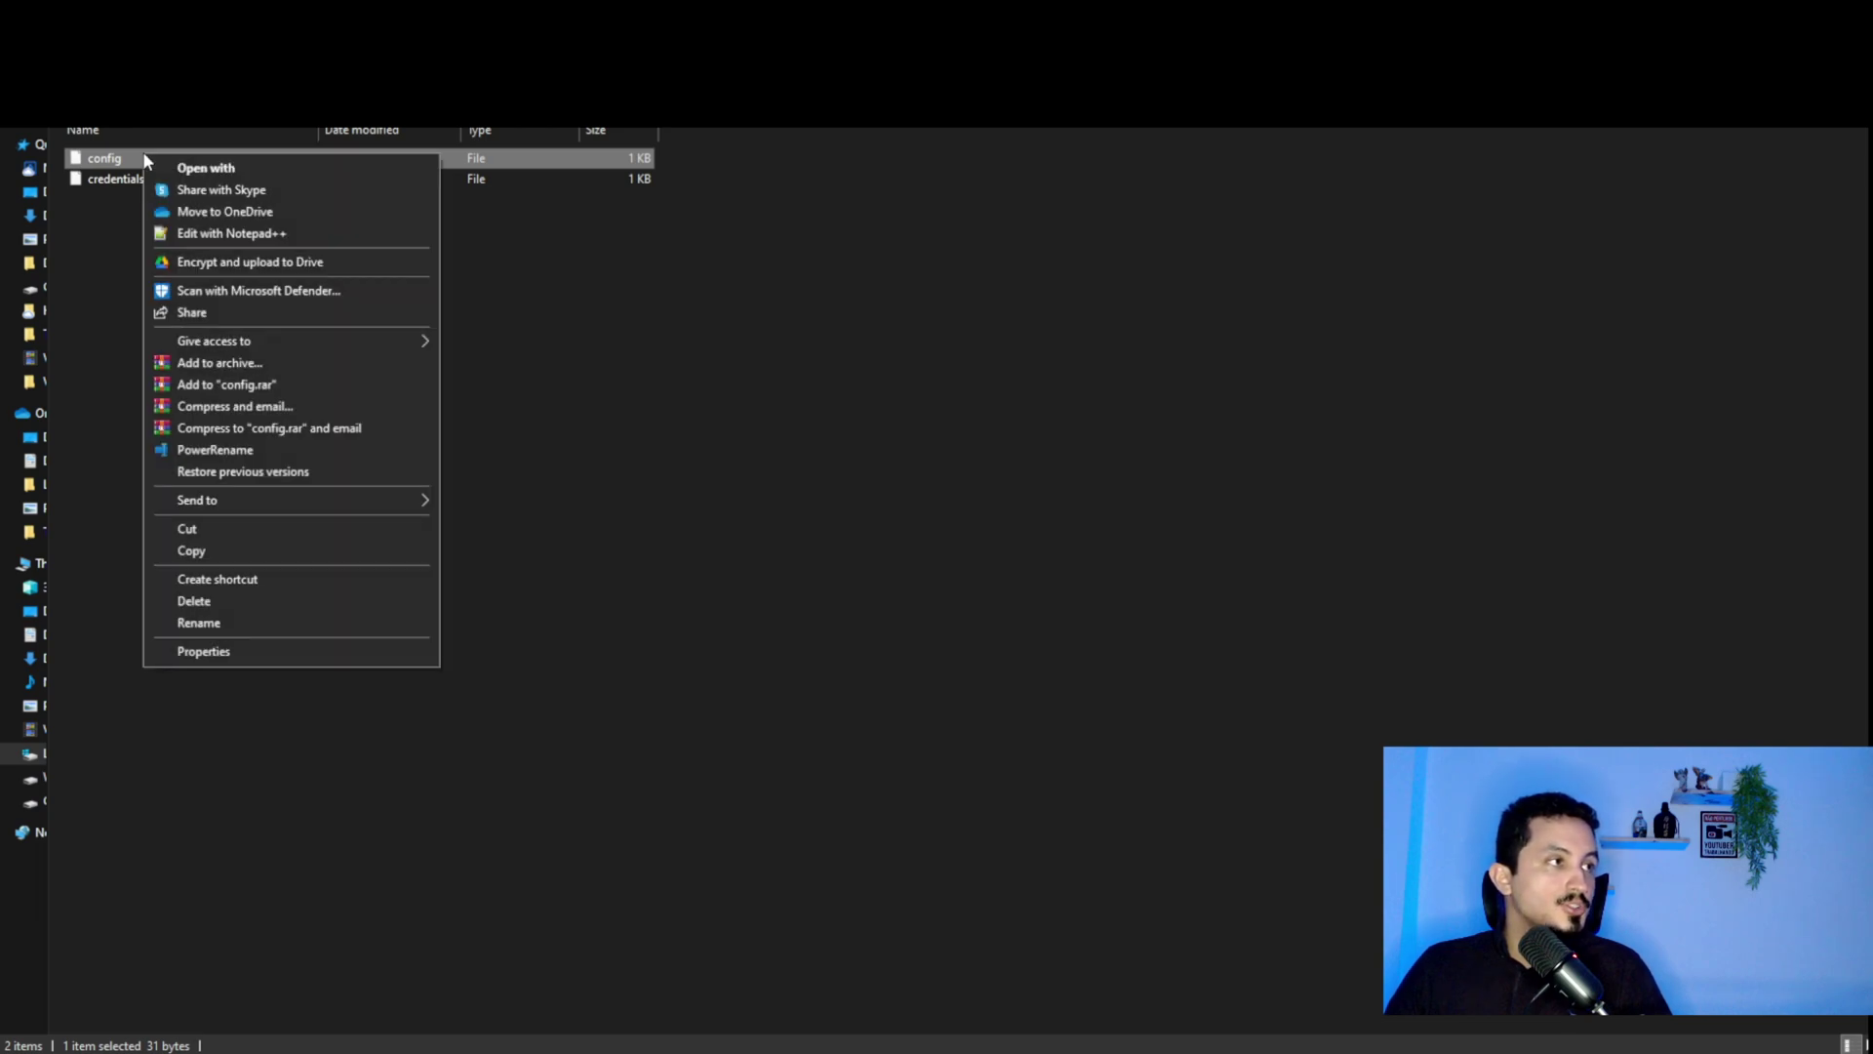
left_click(232, 234)
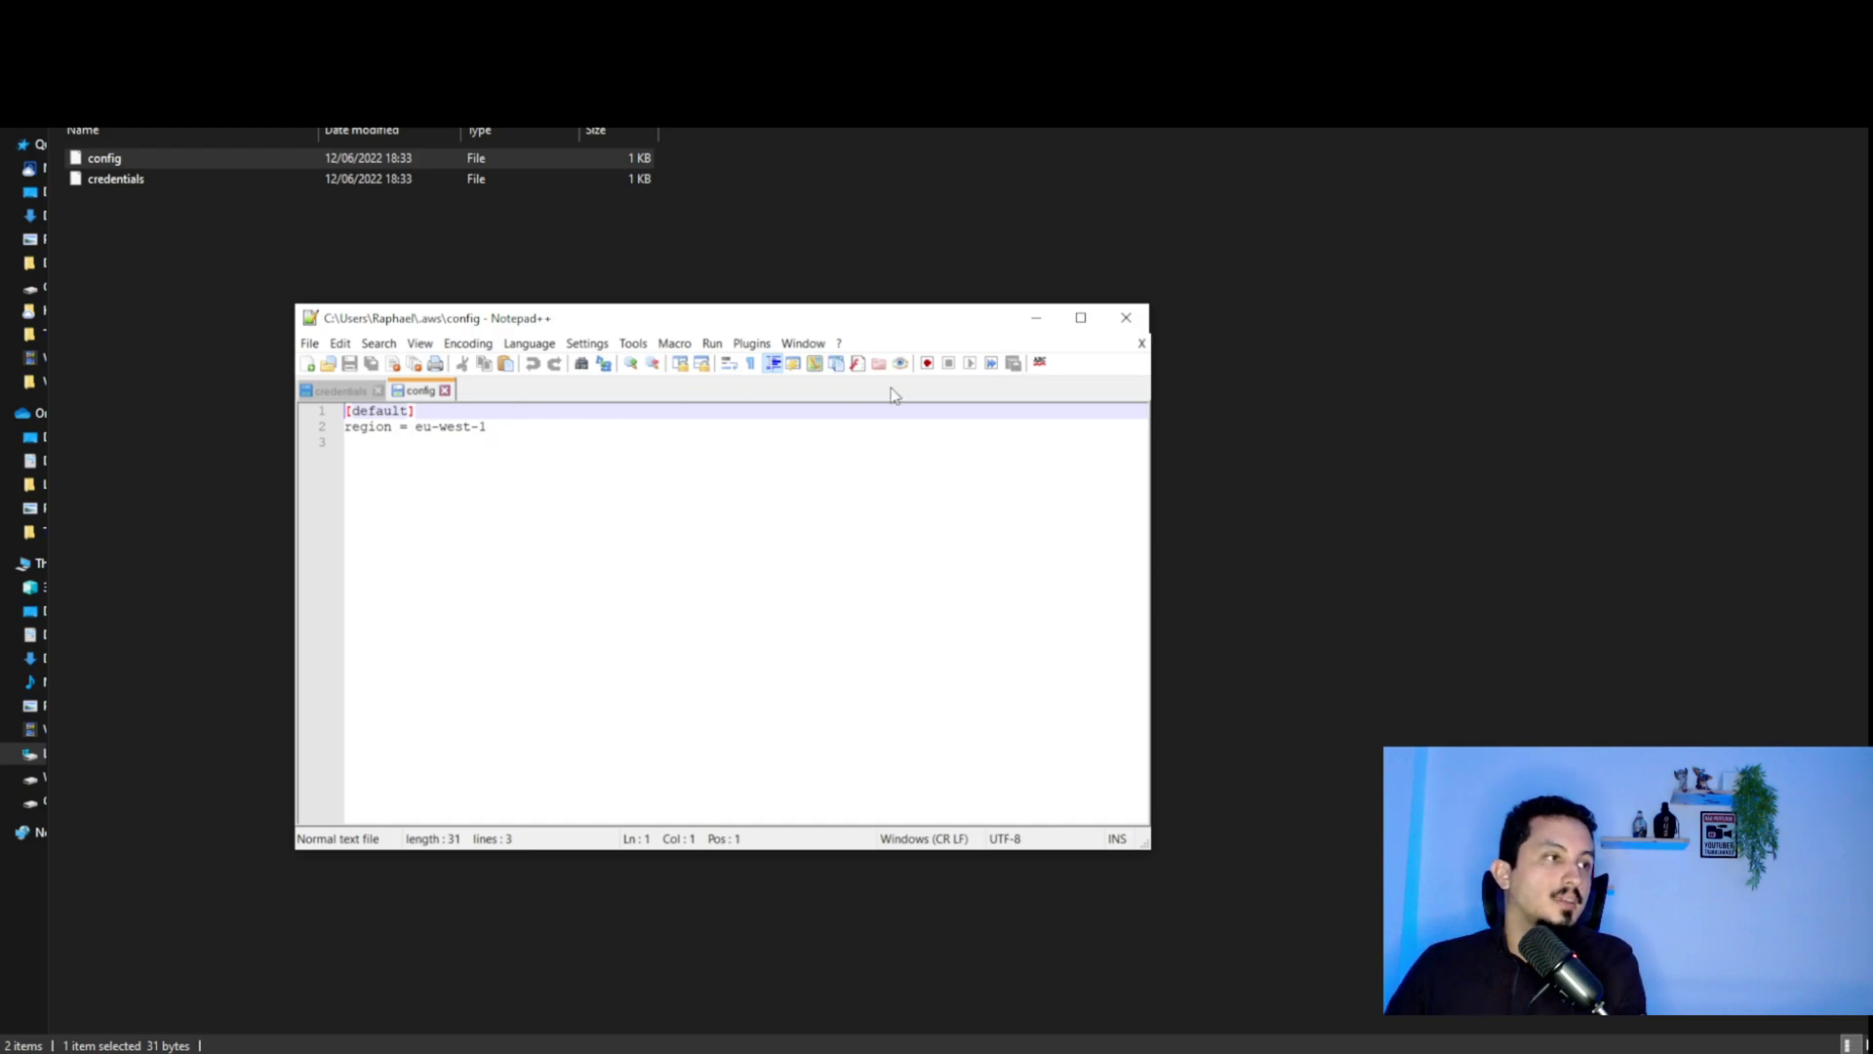
left_click(1126, 317)
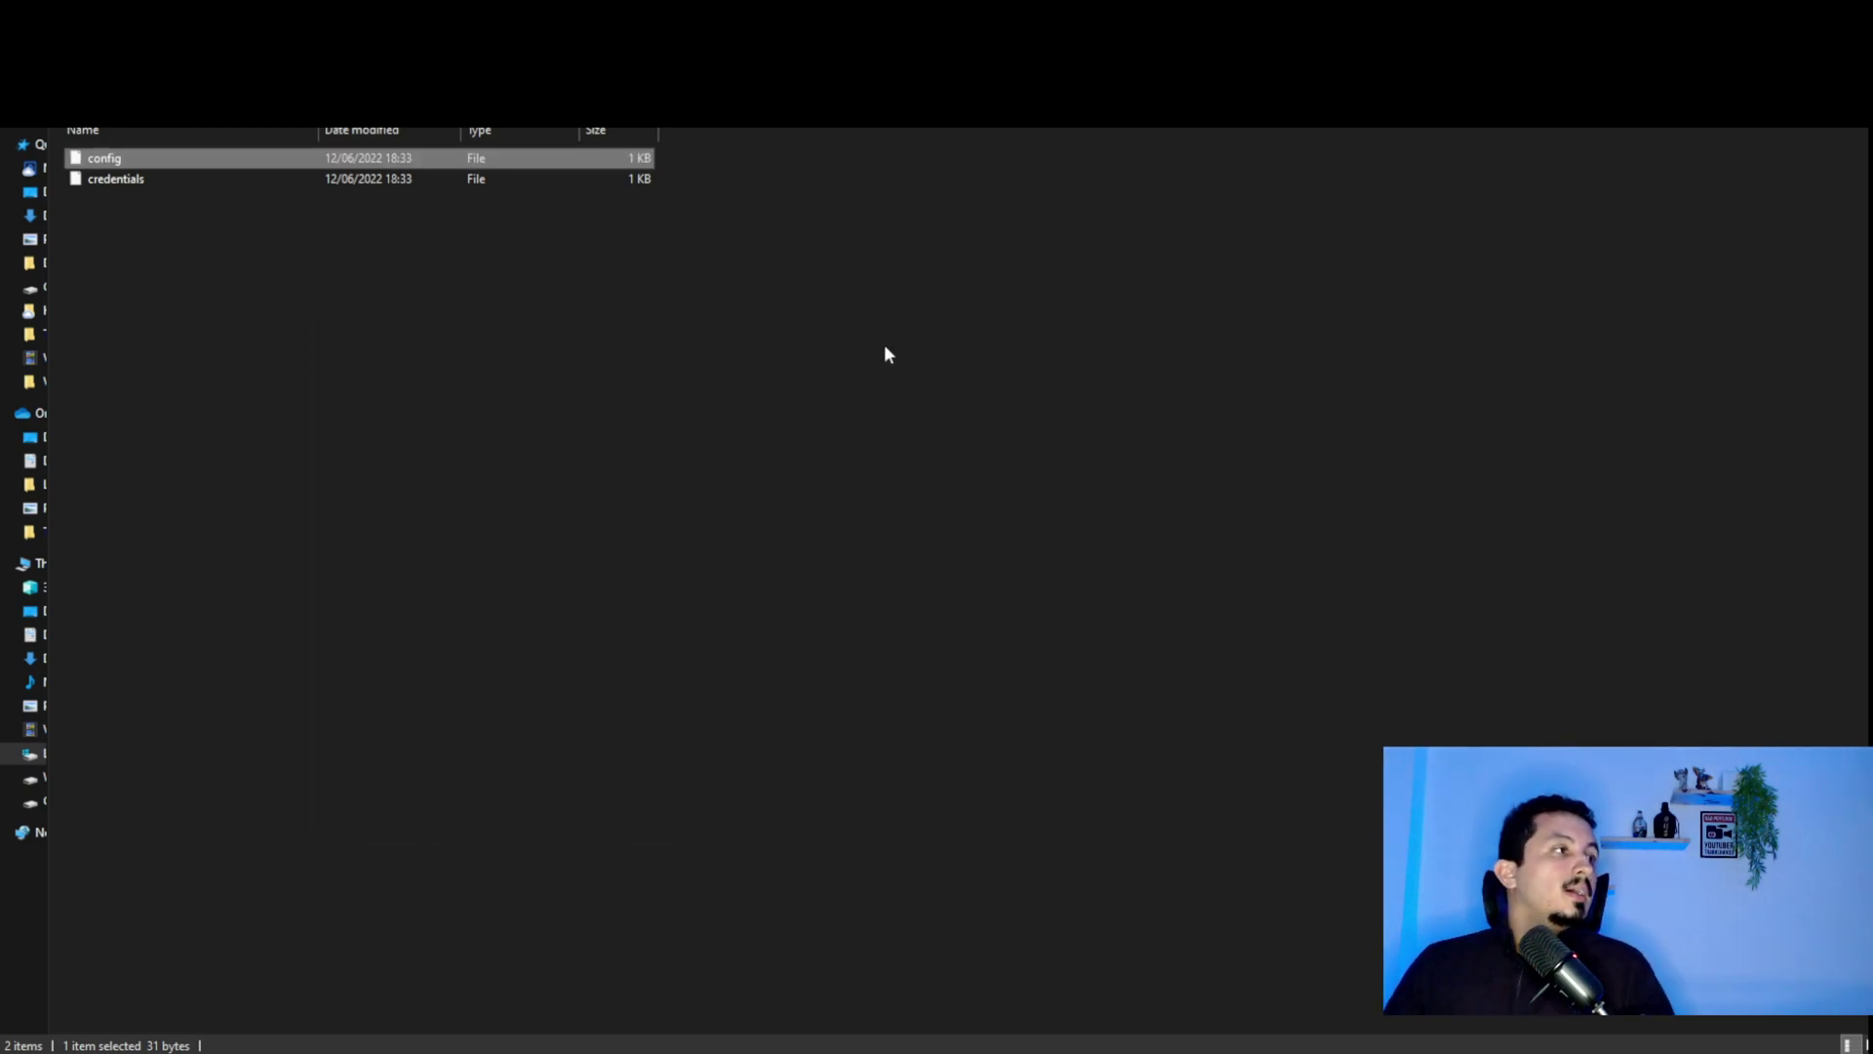
left_click(746, 381)
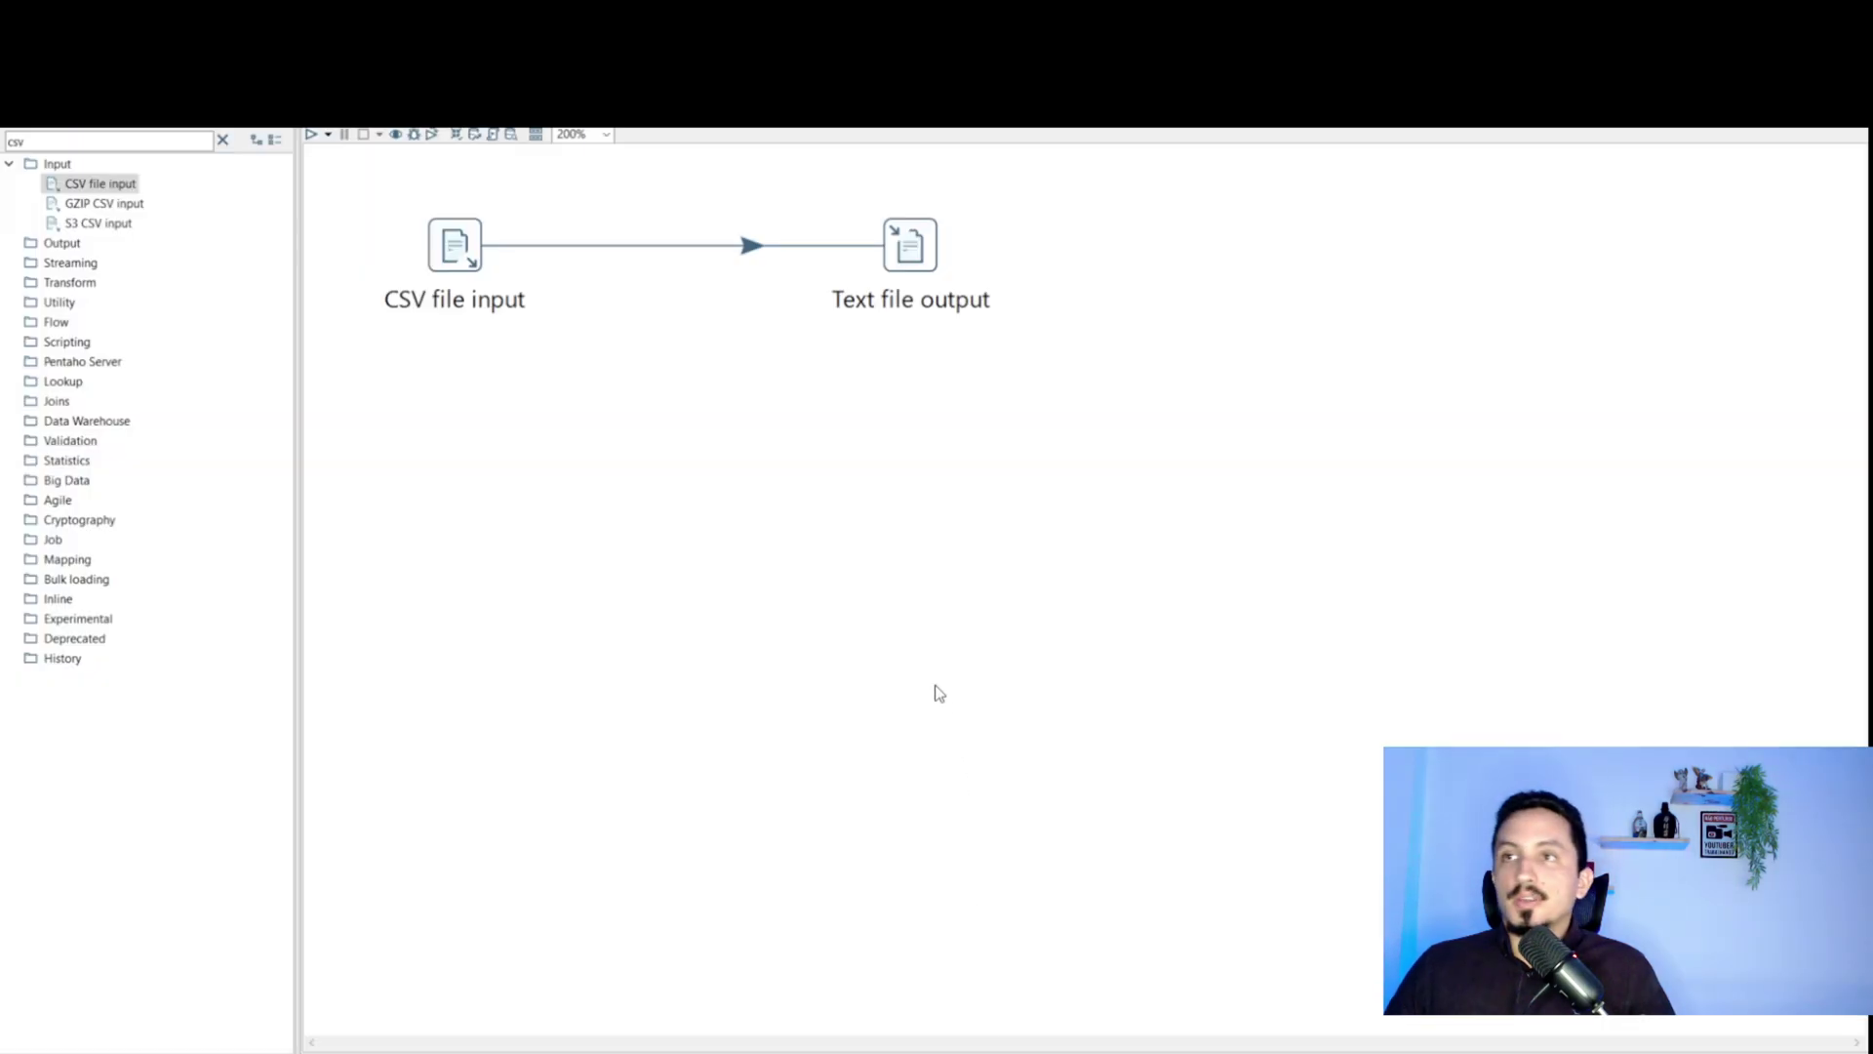
In Pentaho, open the Text file output step and browse the S3 location to choose the treino-pentaho-cli bucket as the filename path
double_click(906, 246)
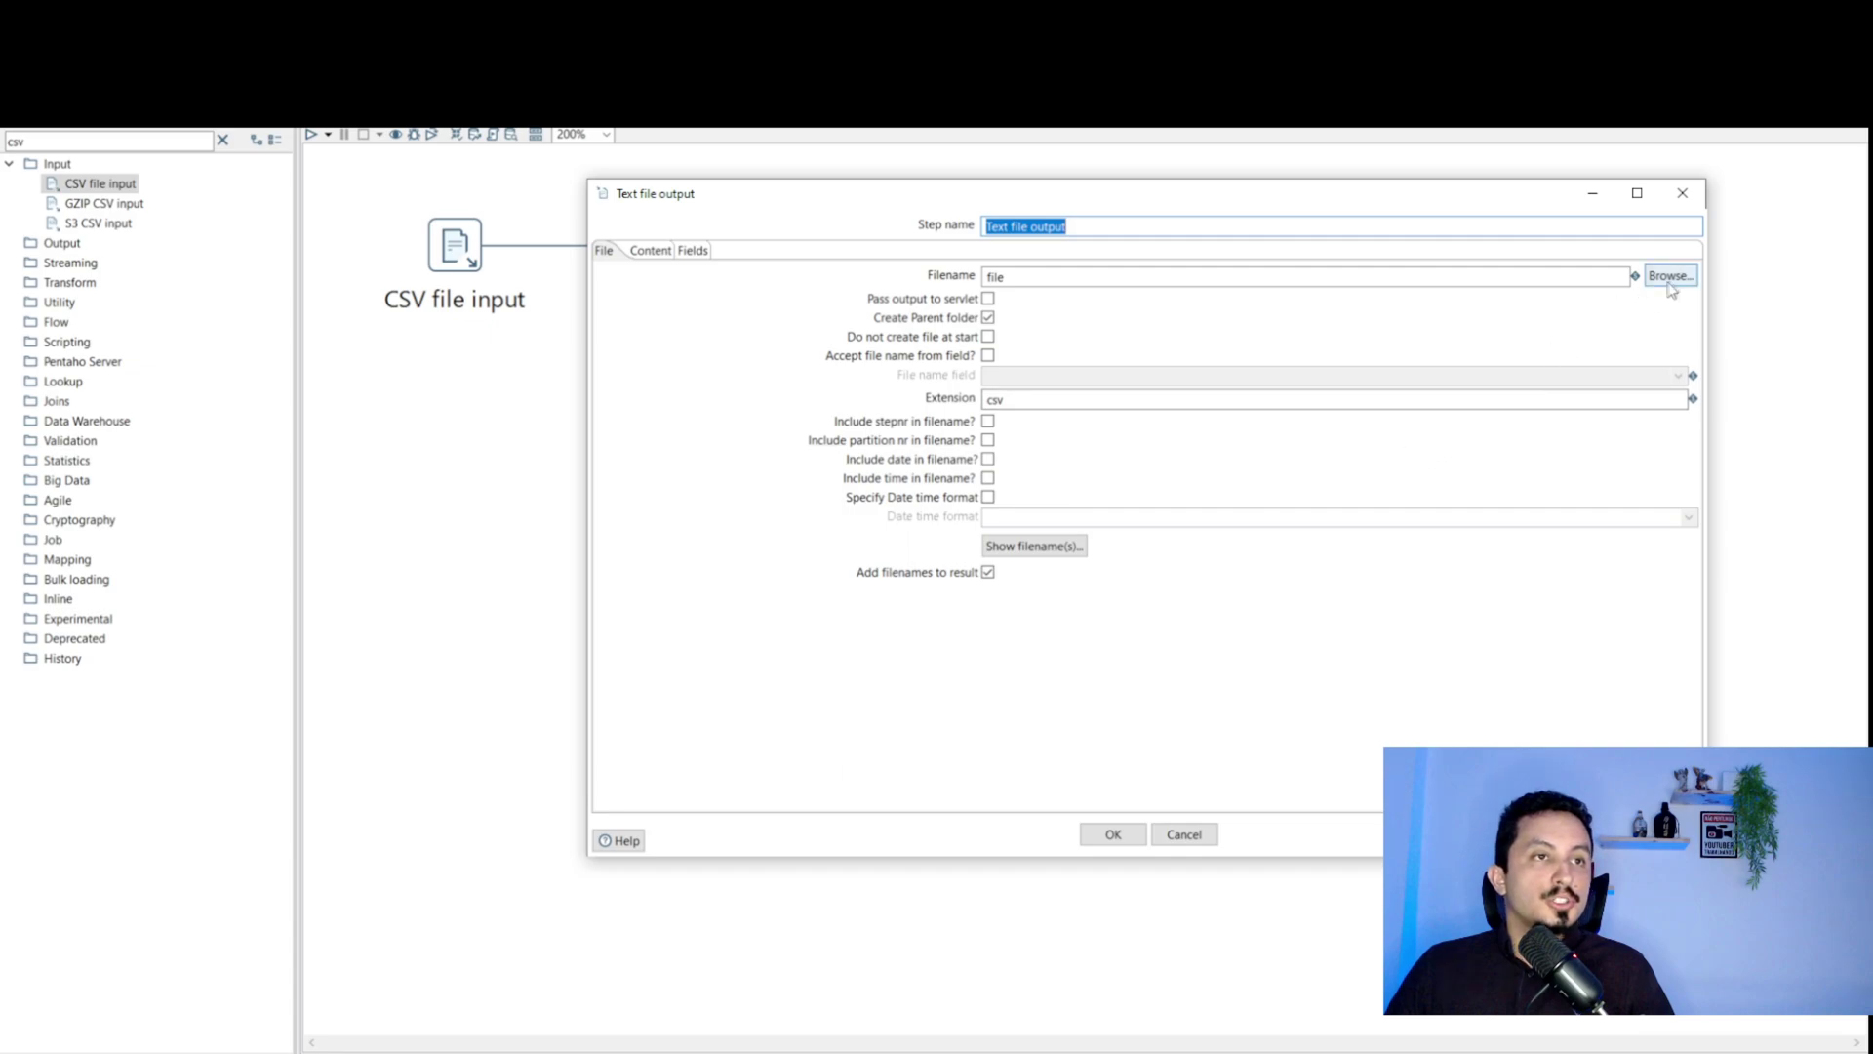
left_click(1675, 283)
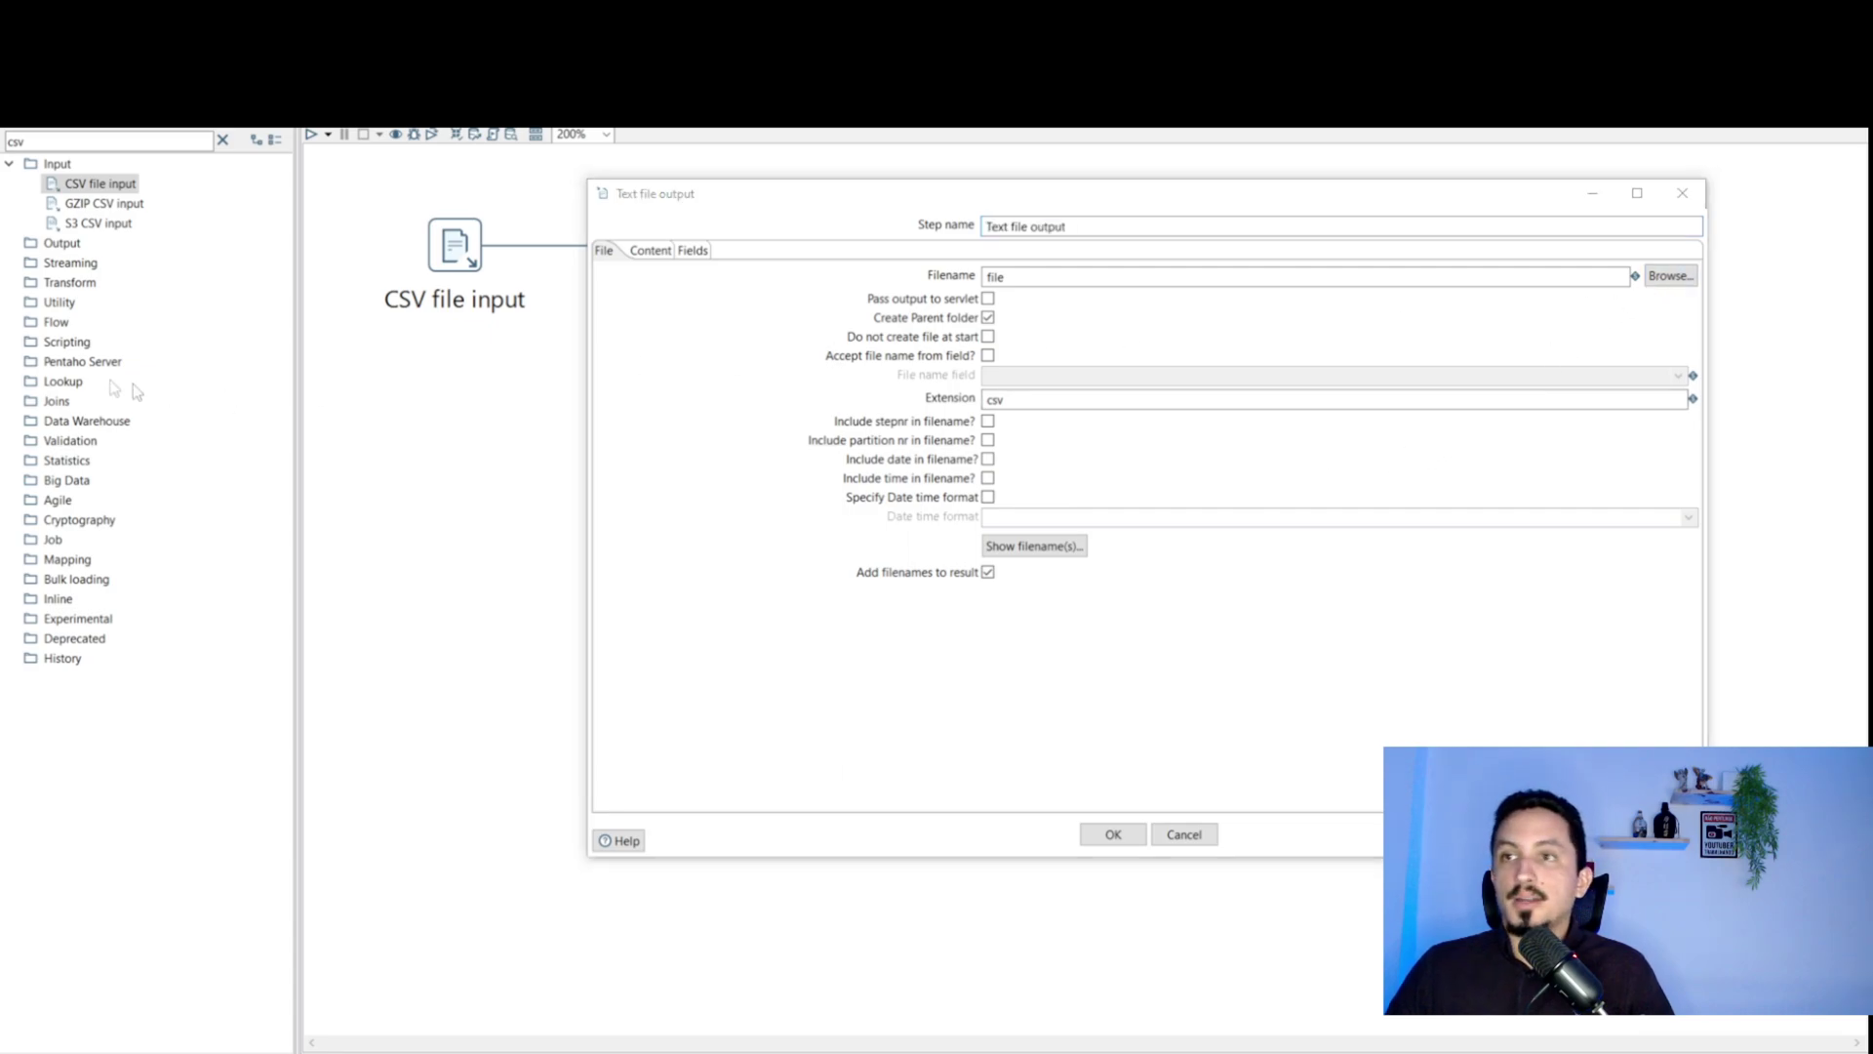
left_click(836, 290)
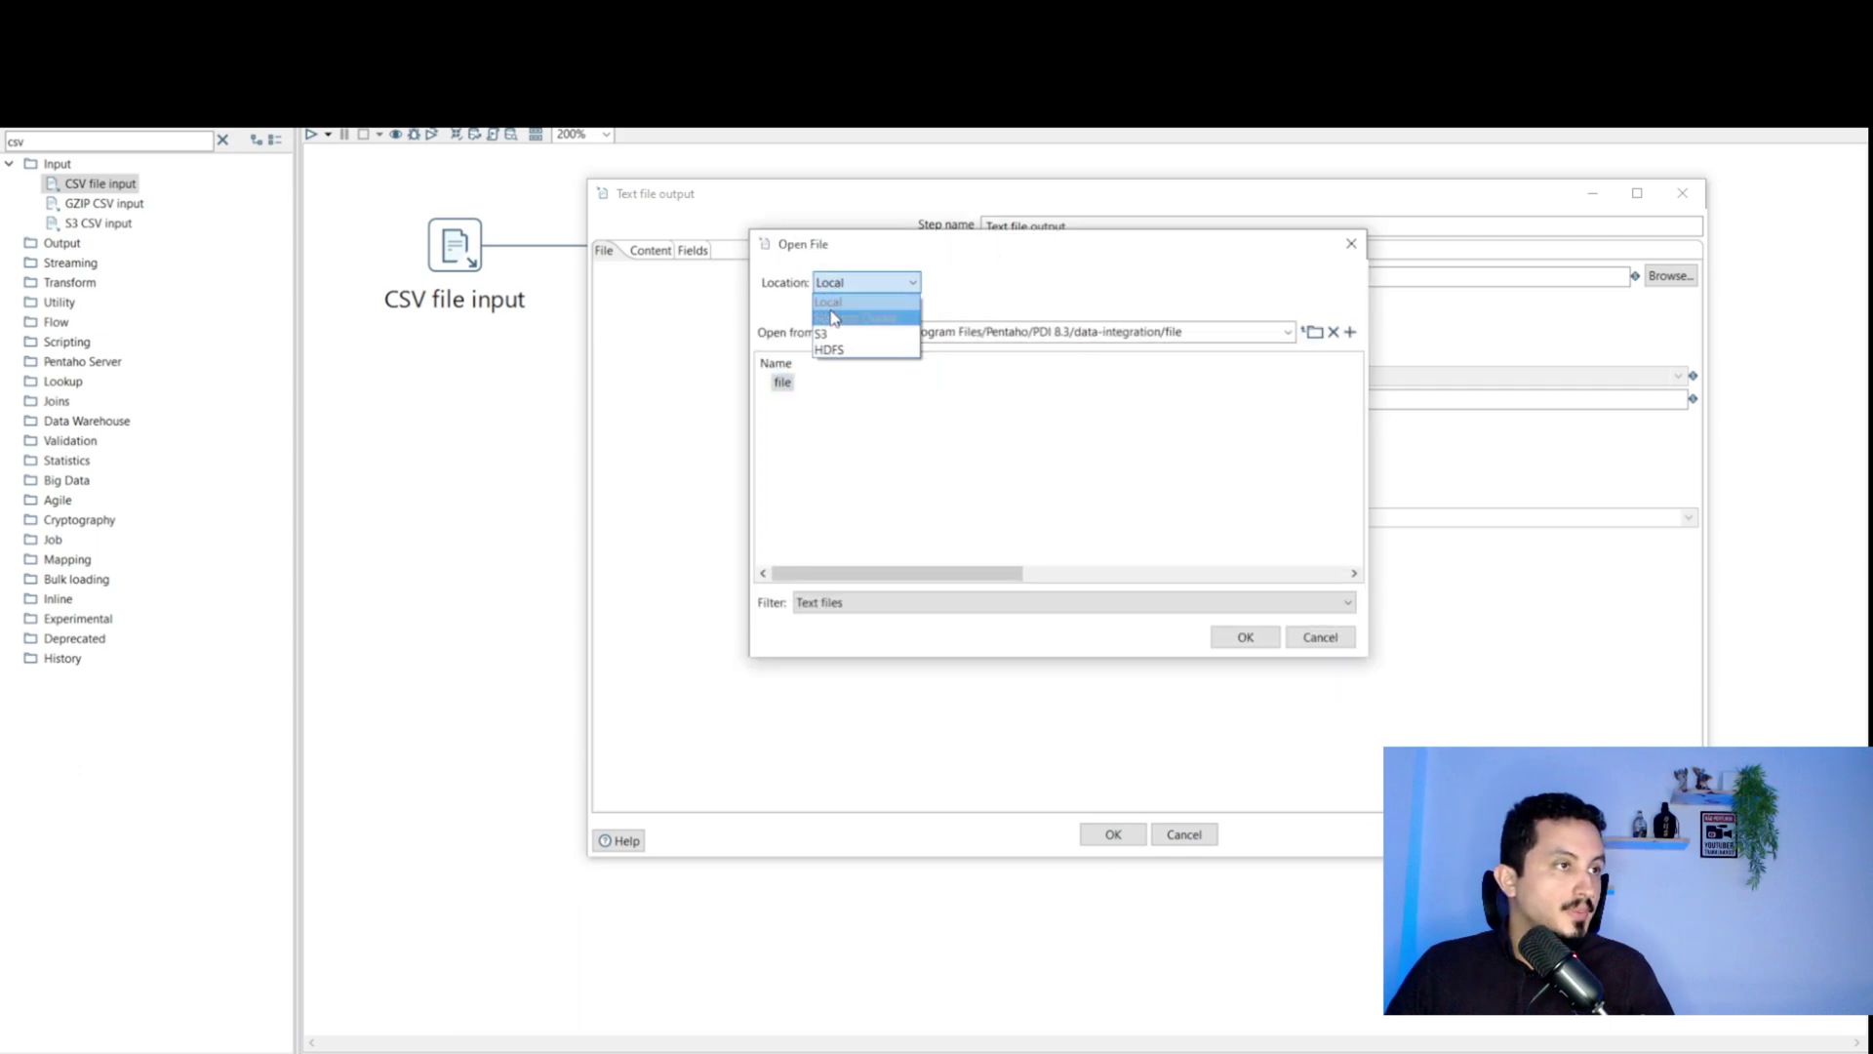
left_click(825, 334)
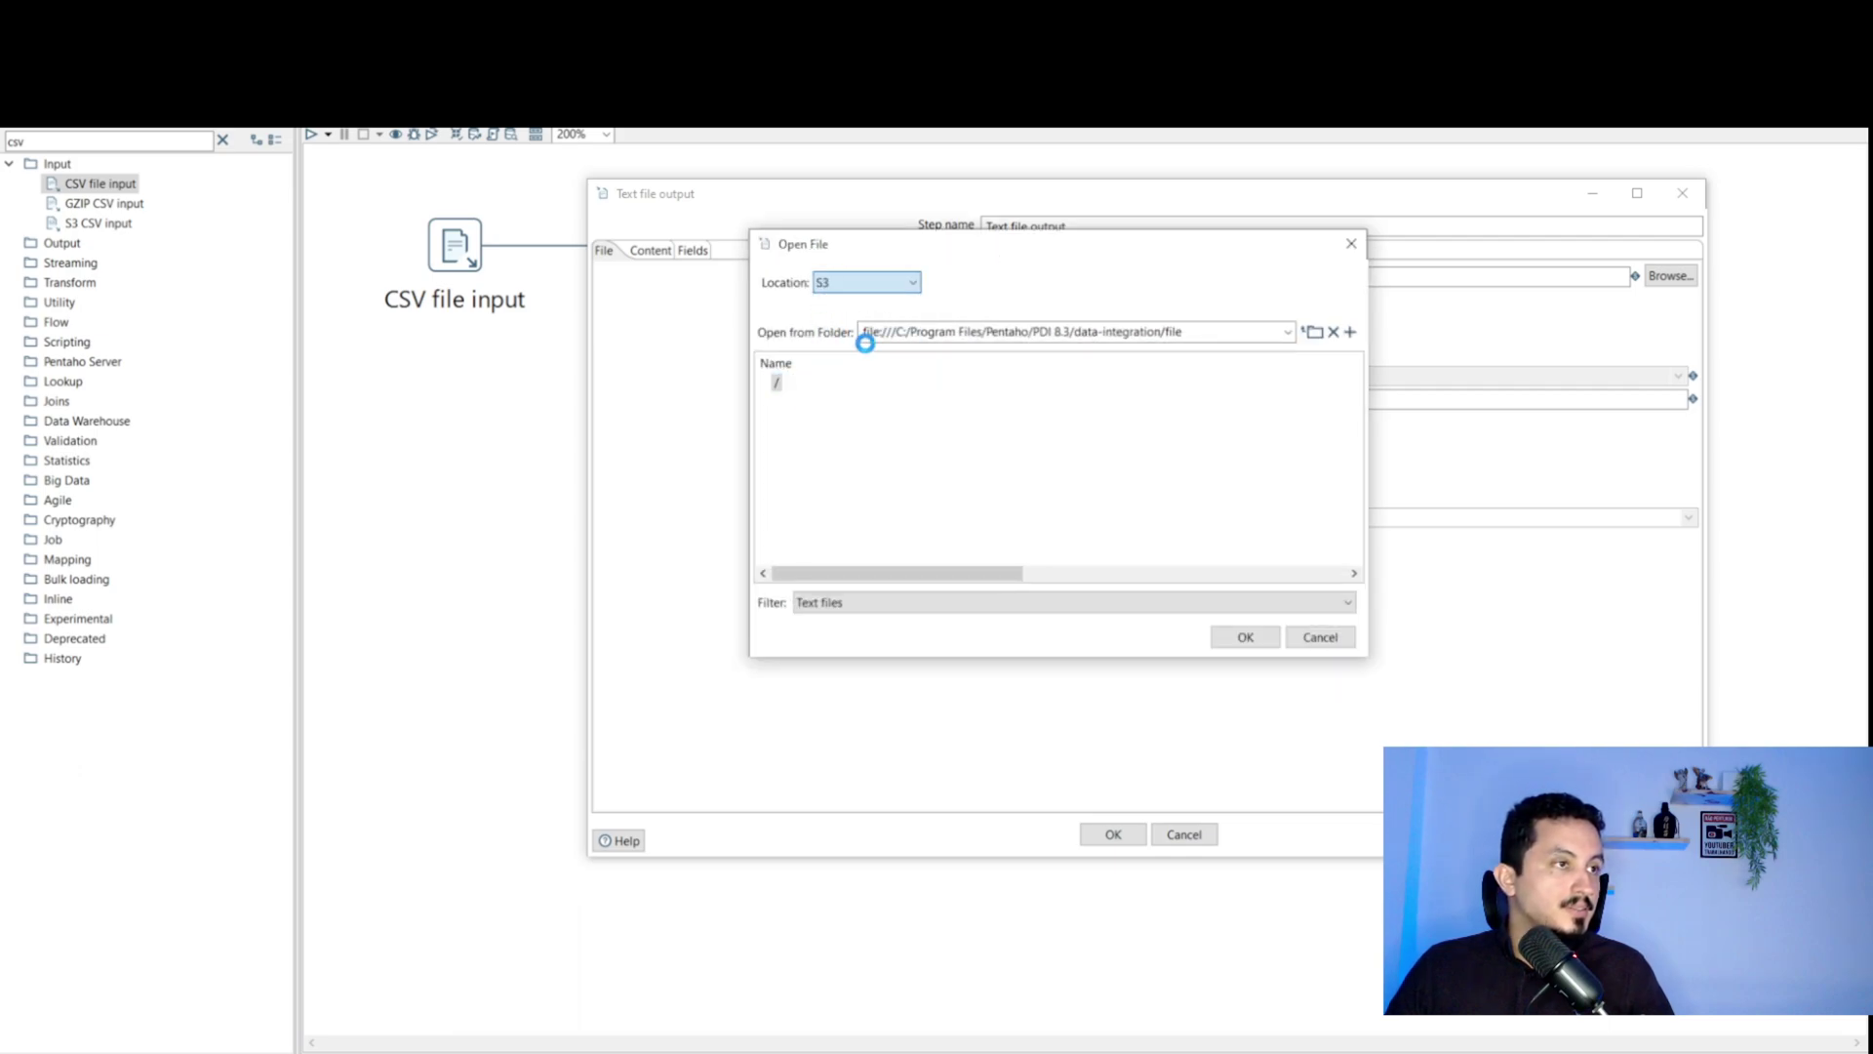
left_click(839, 482)
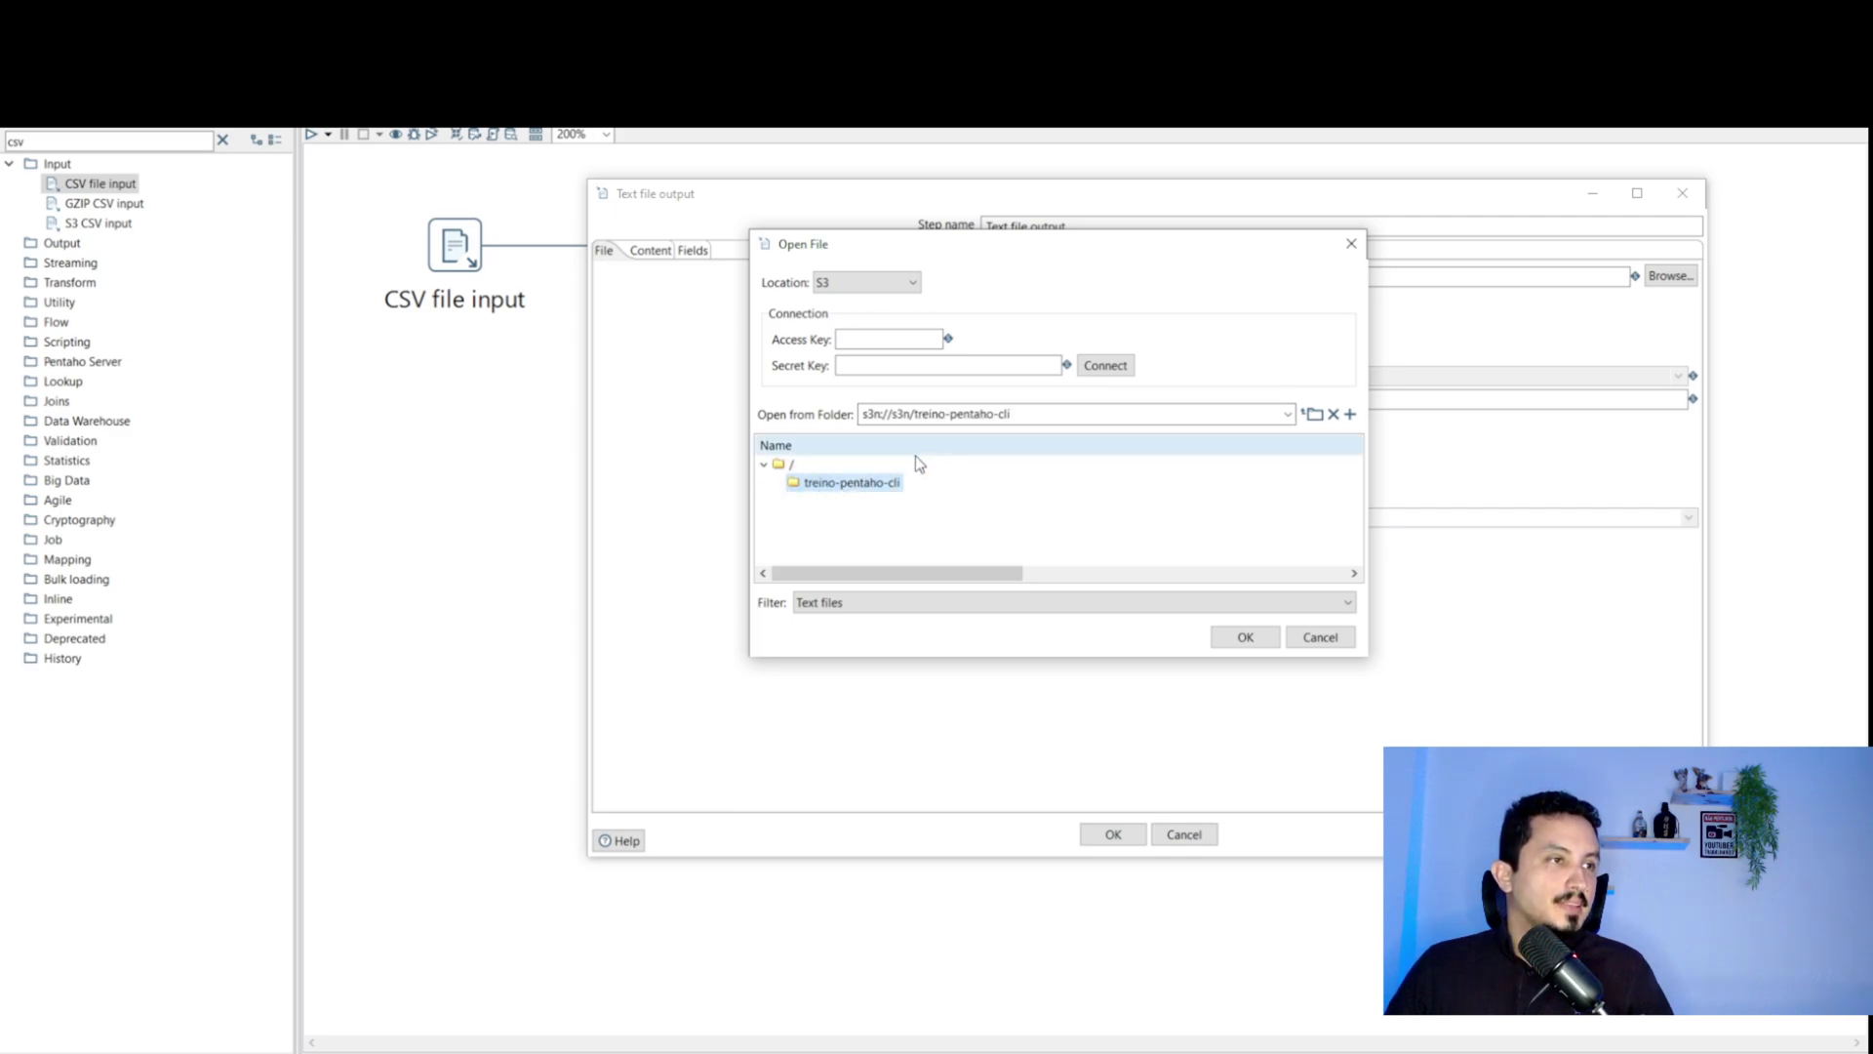
left_click(918, 335)
left_click(906, 361)
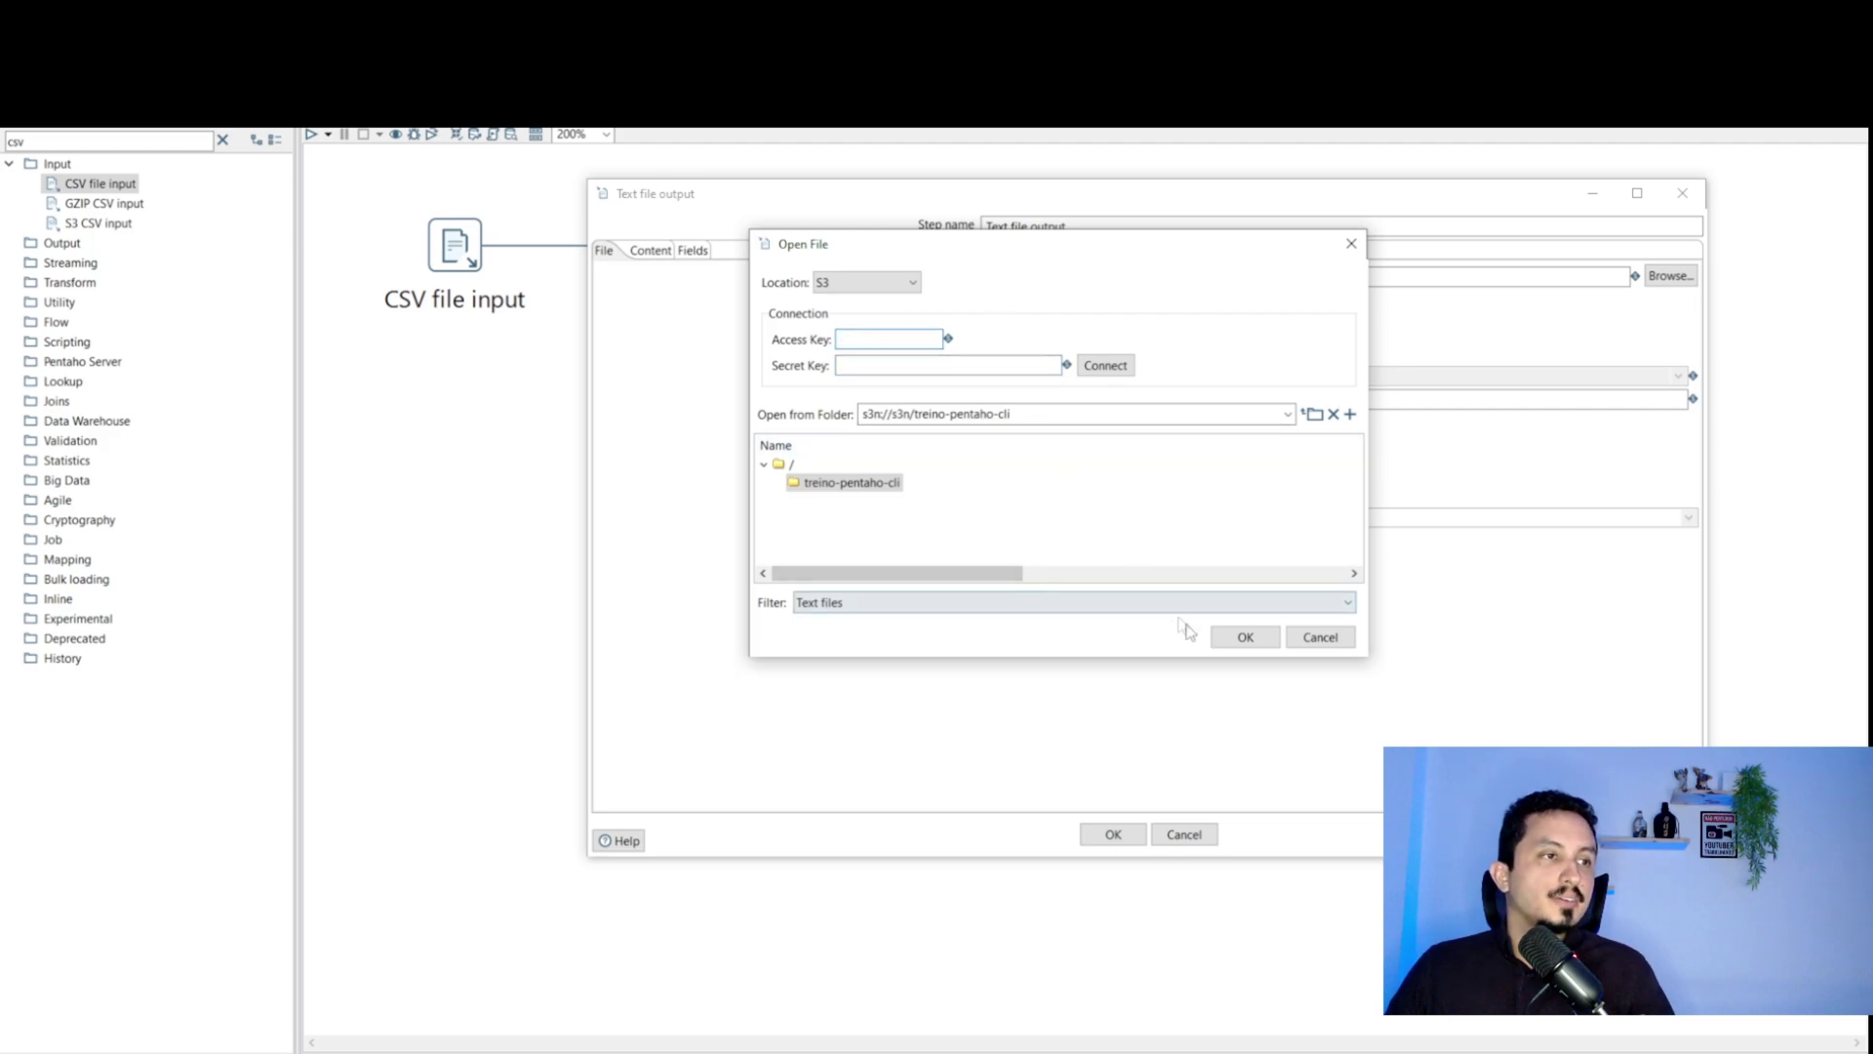
left_click(1244, 636)
Append /teste to the output filename, review the output fields, and accept the Text file output settings
left_click(1203, 279)
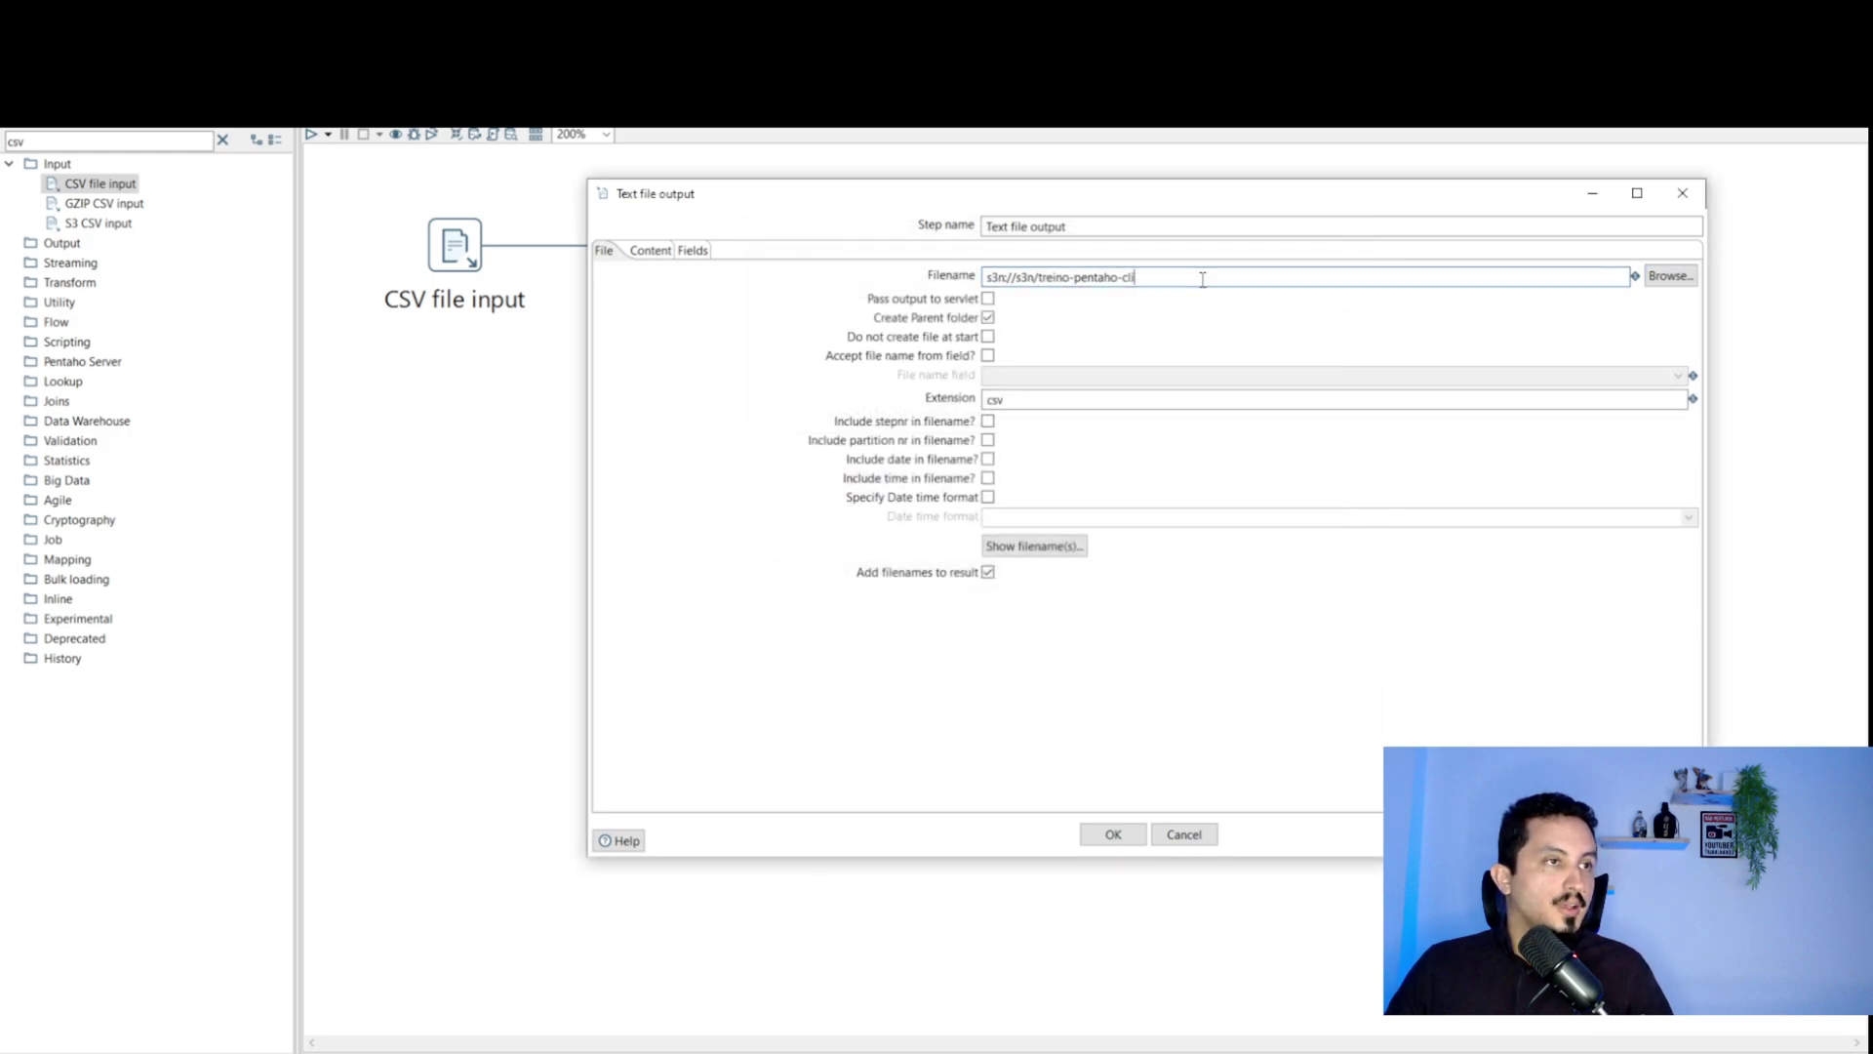
type("/teste")
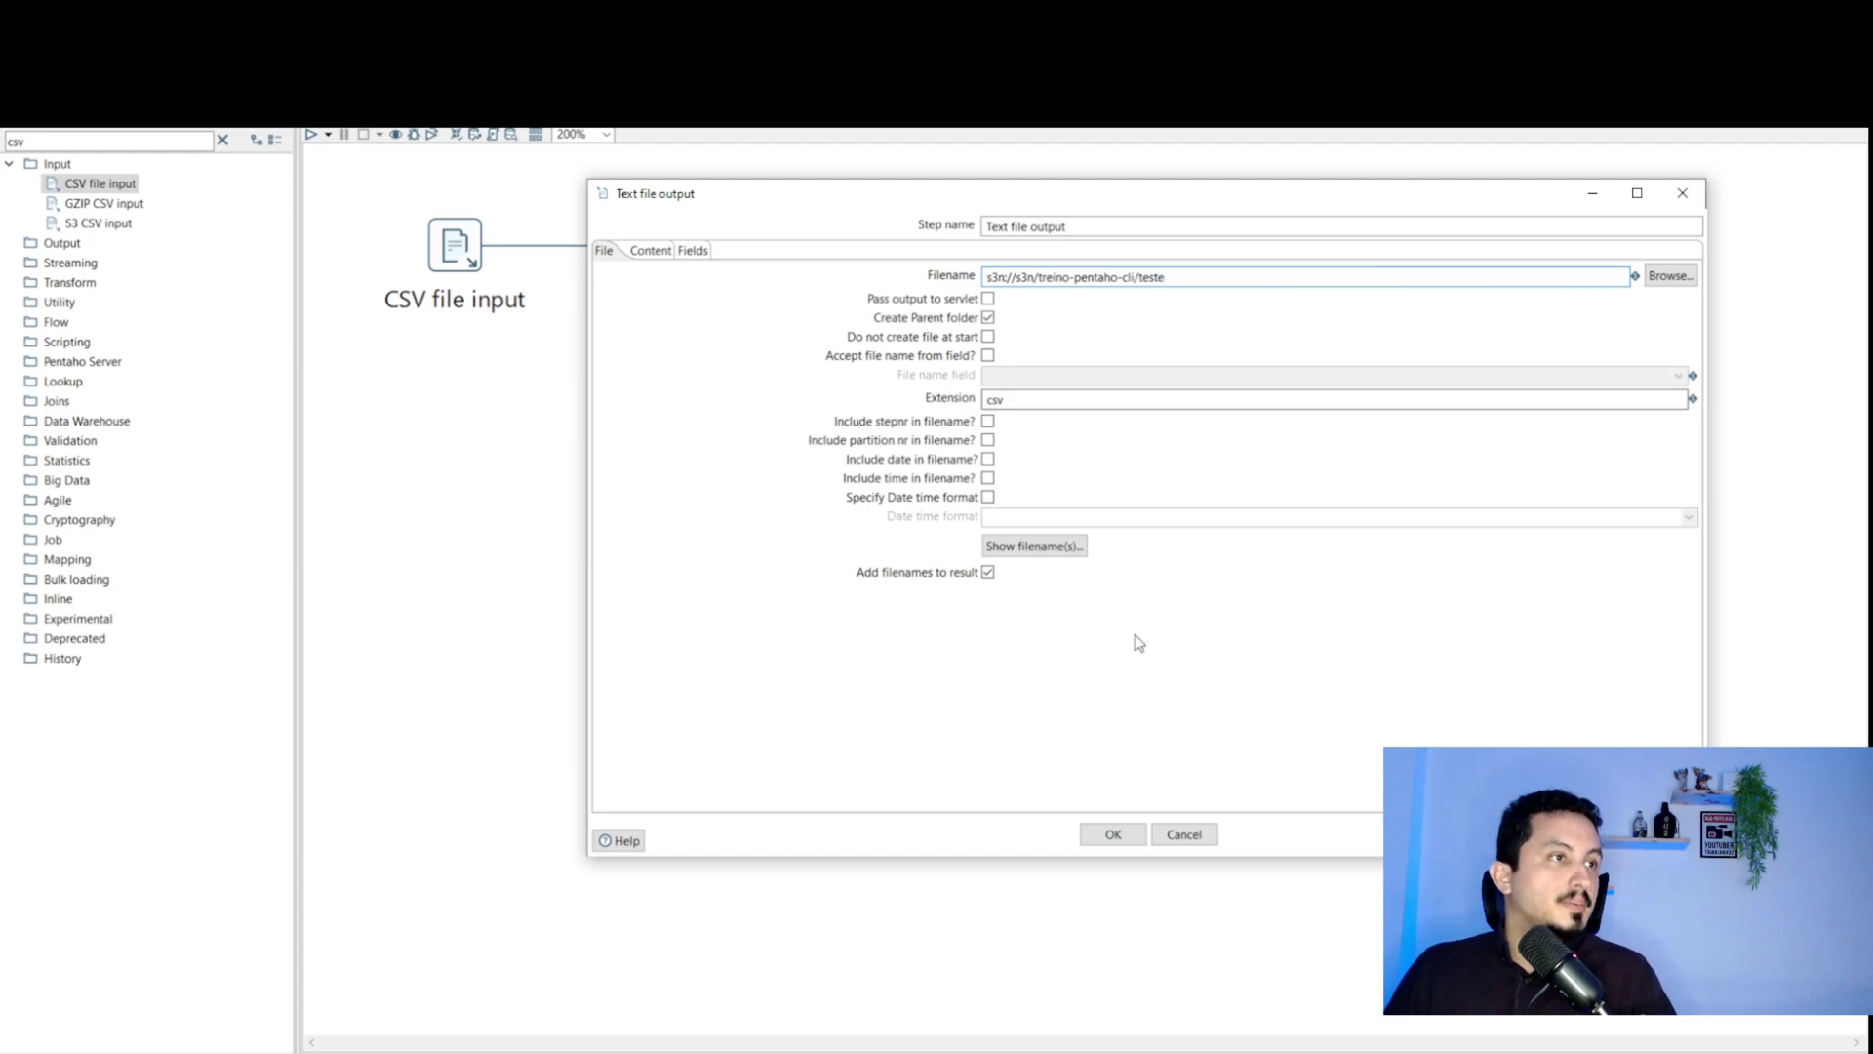
left_click(693, 250)
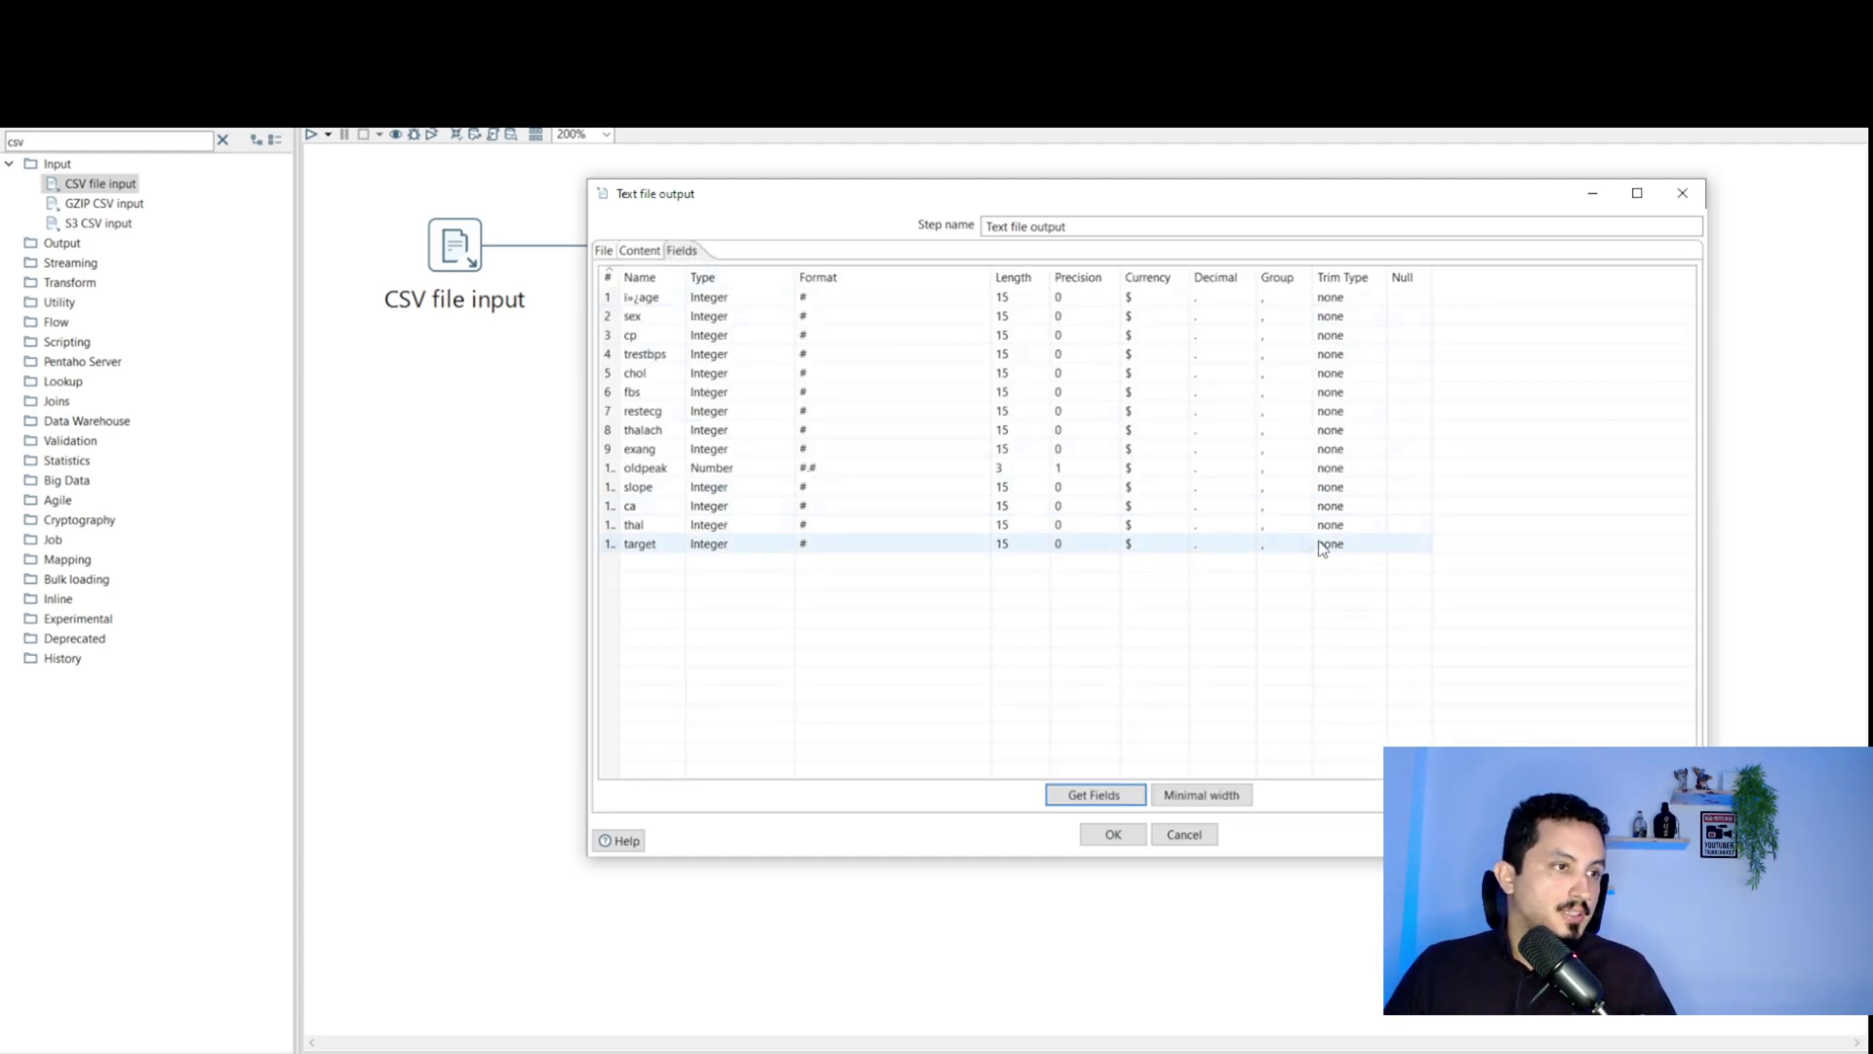
left_click(604, 250)
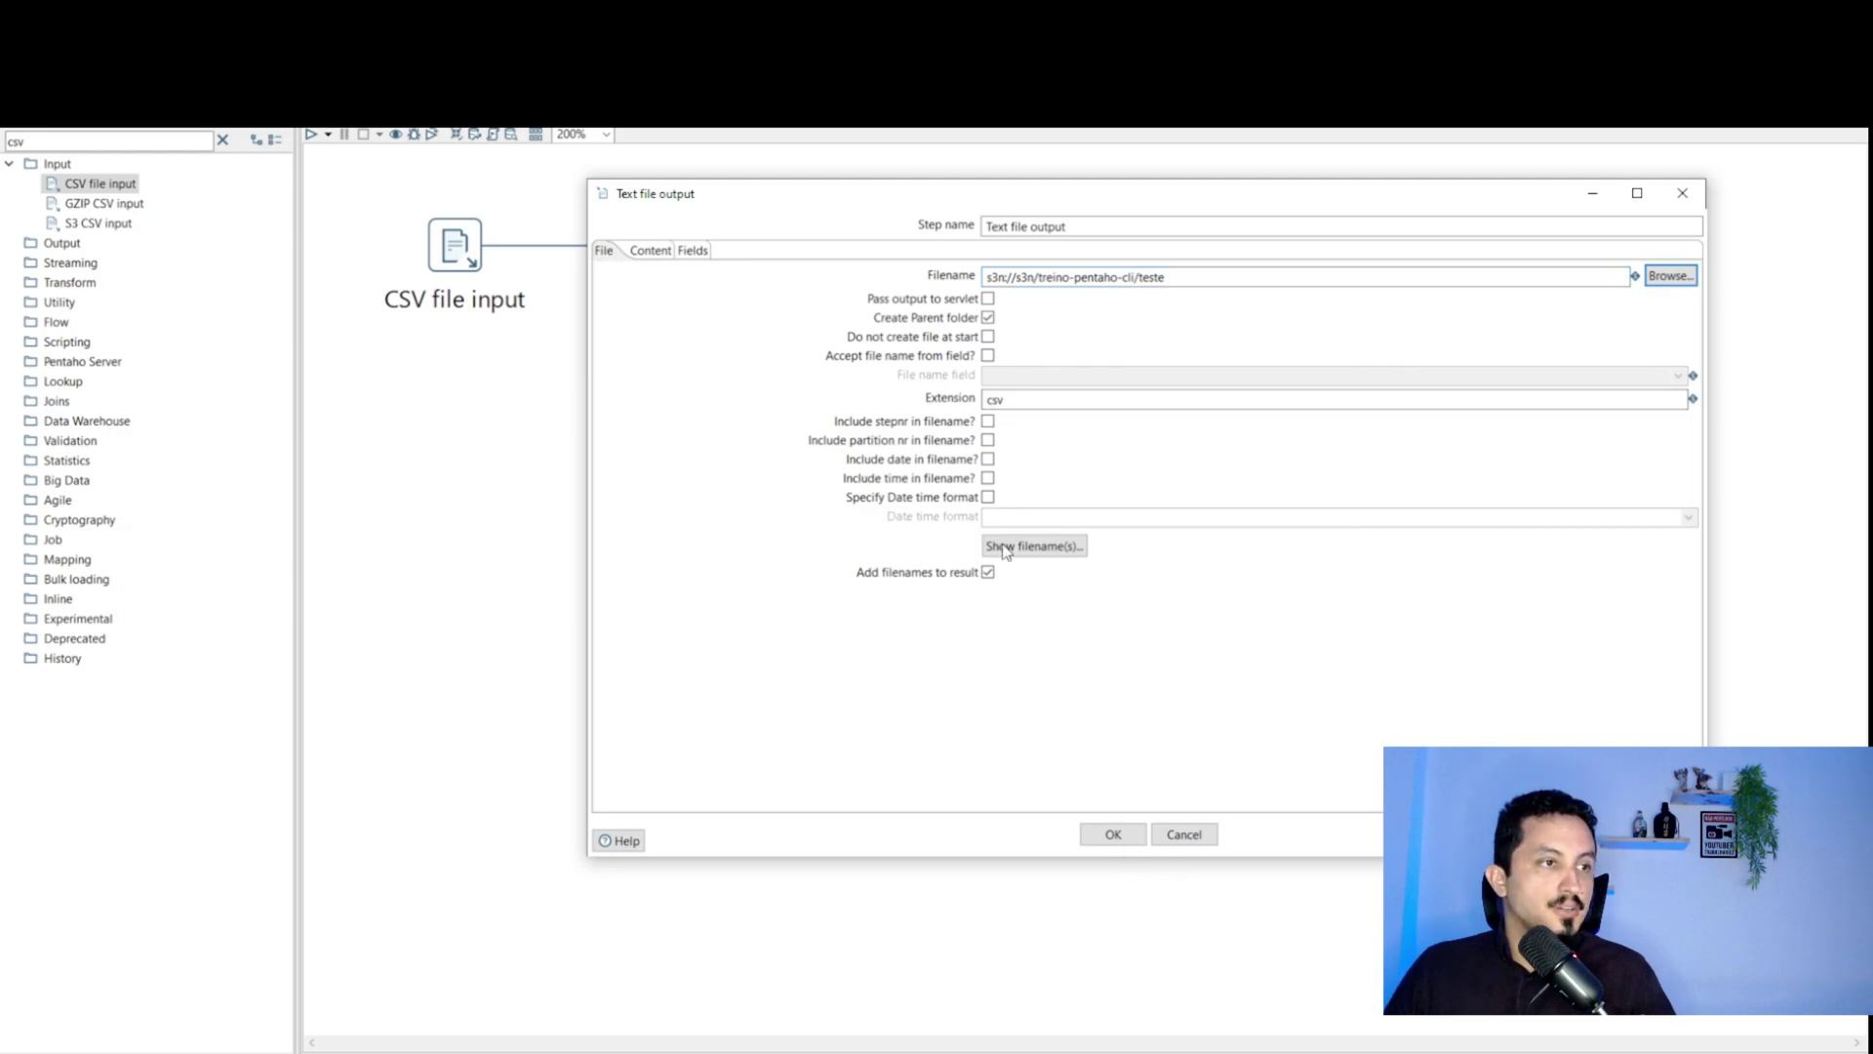
left_click(1112, 836)
left_click(802, 539)
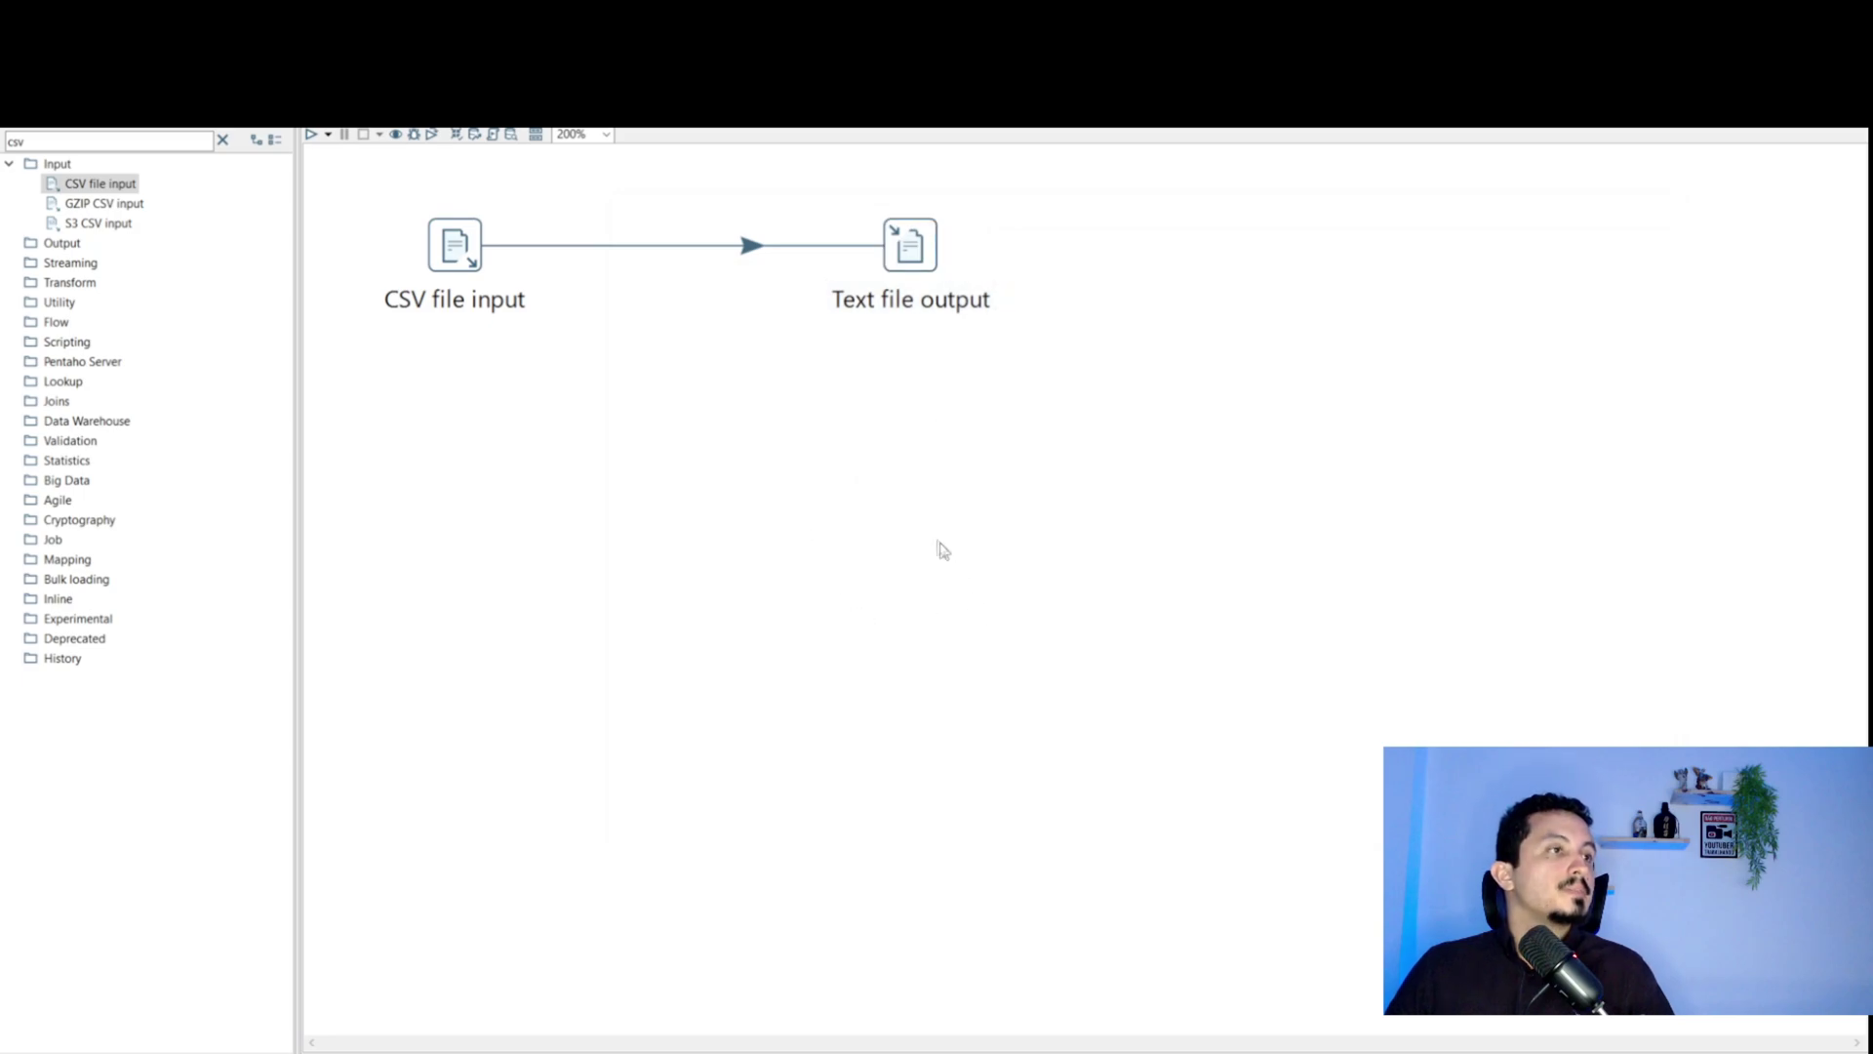
Run the transformation with the default run options, saving it over the existing Treinamento.ktr file
left_click(311, 134)
left_click(1107, 753)
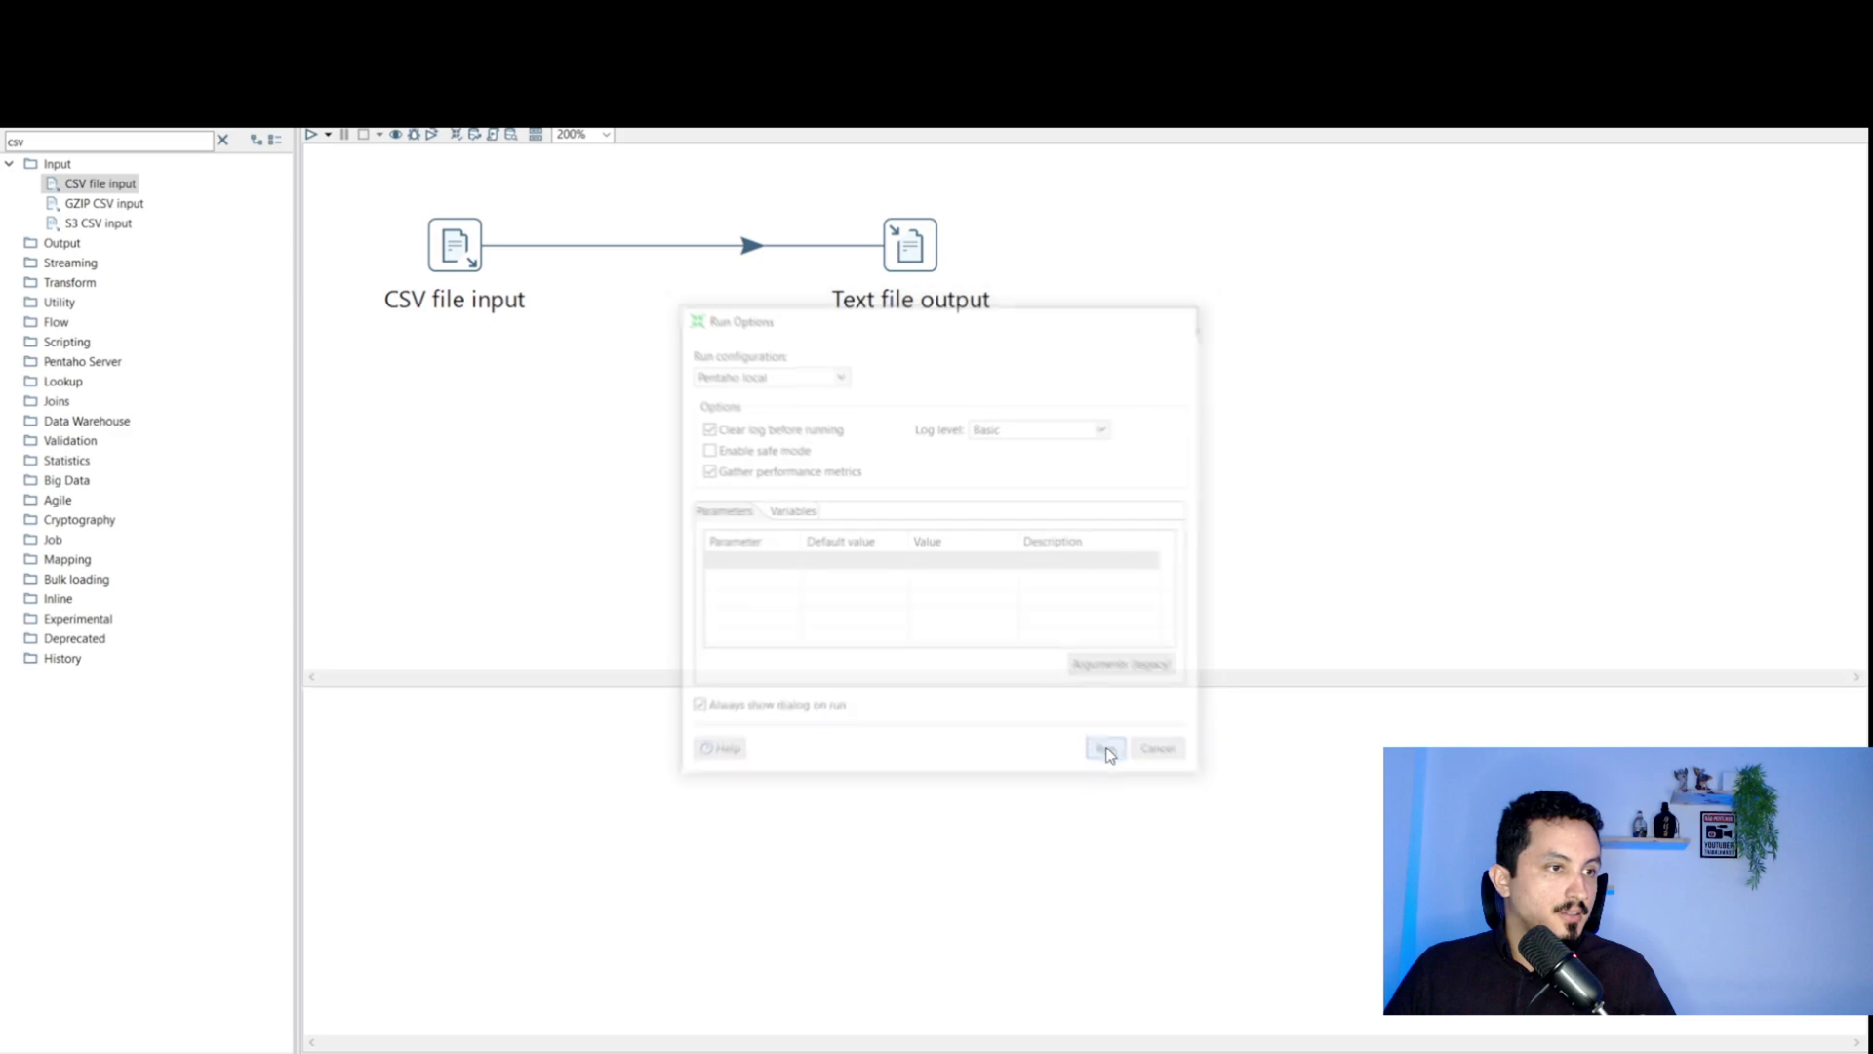
left_click(265, 219)
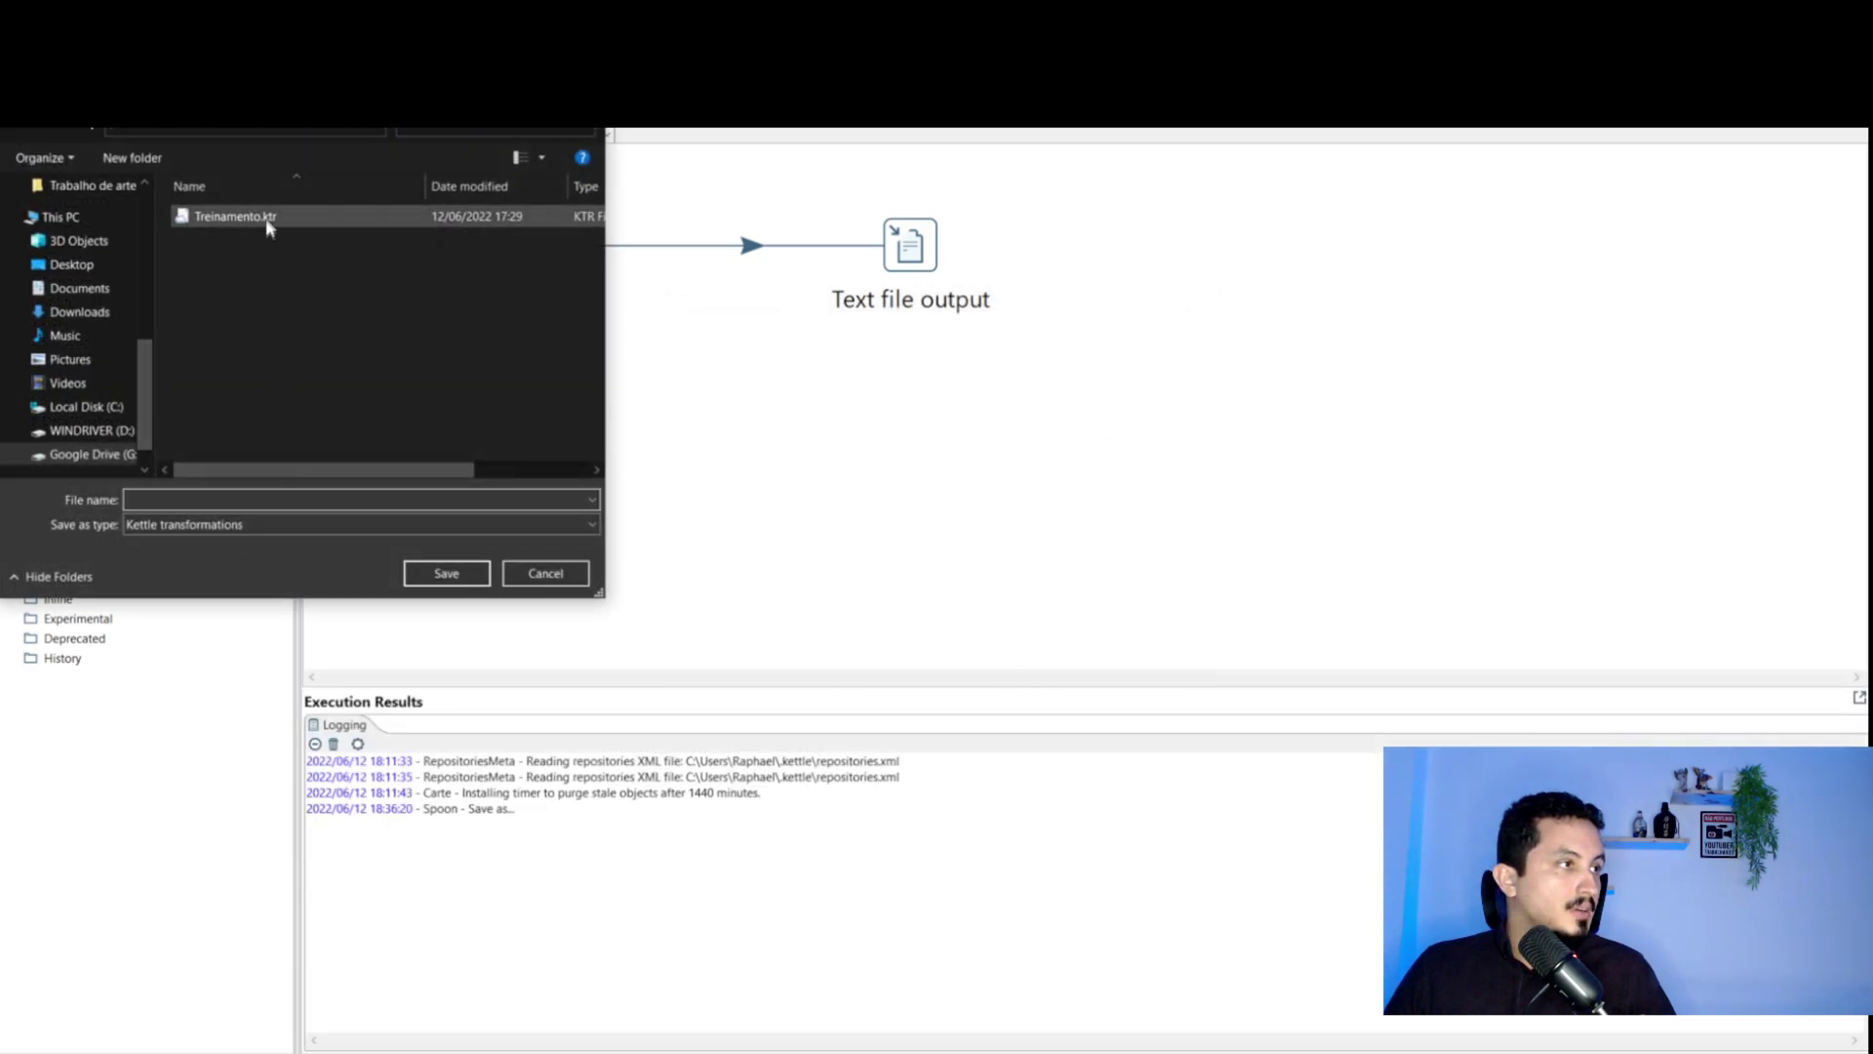
left_click(447, 576)
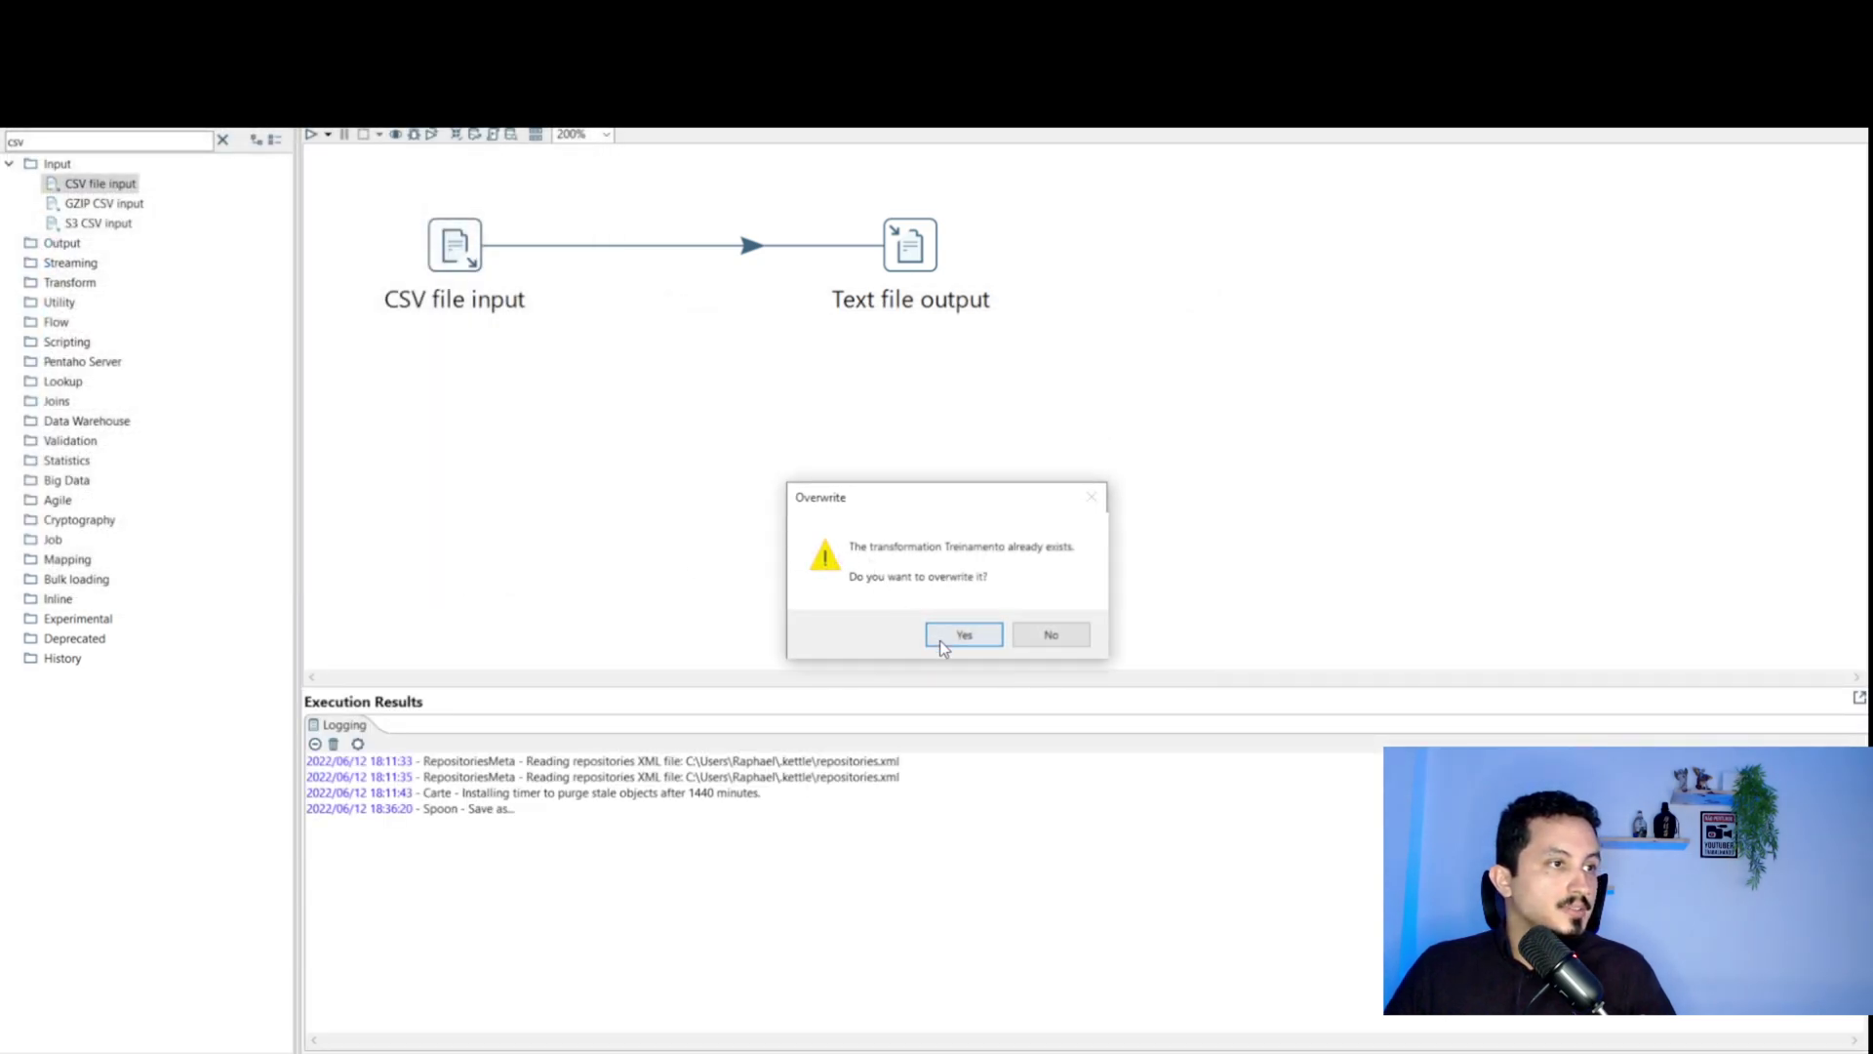
left_click(941, 636)
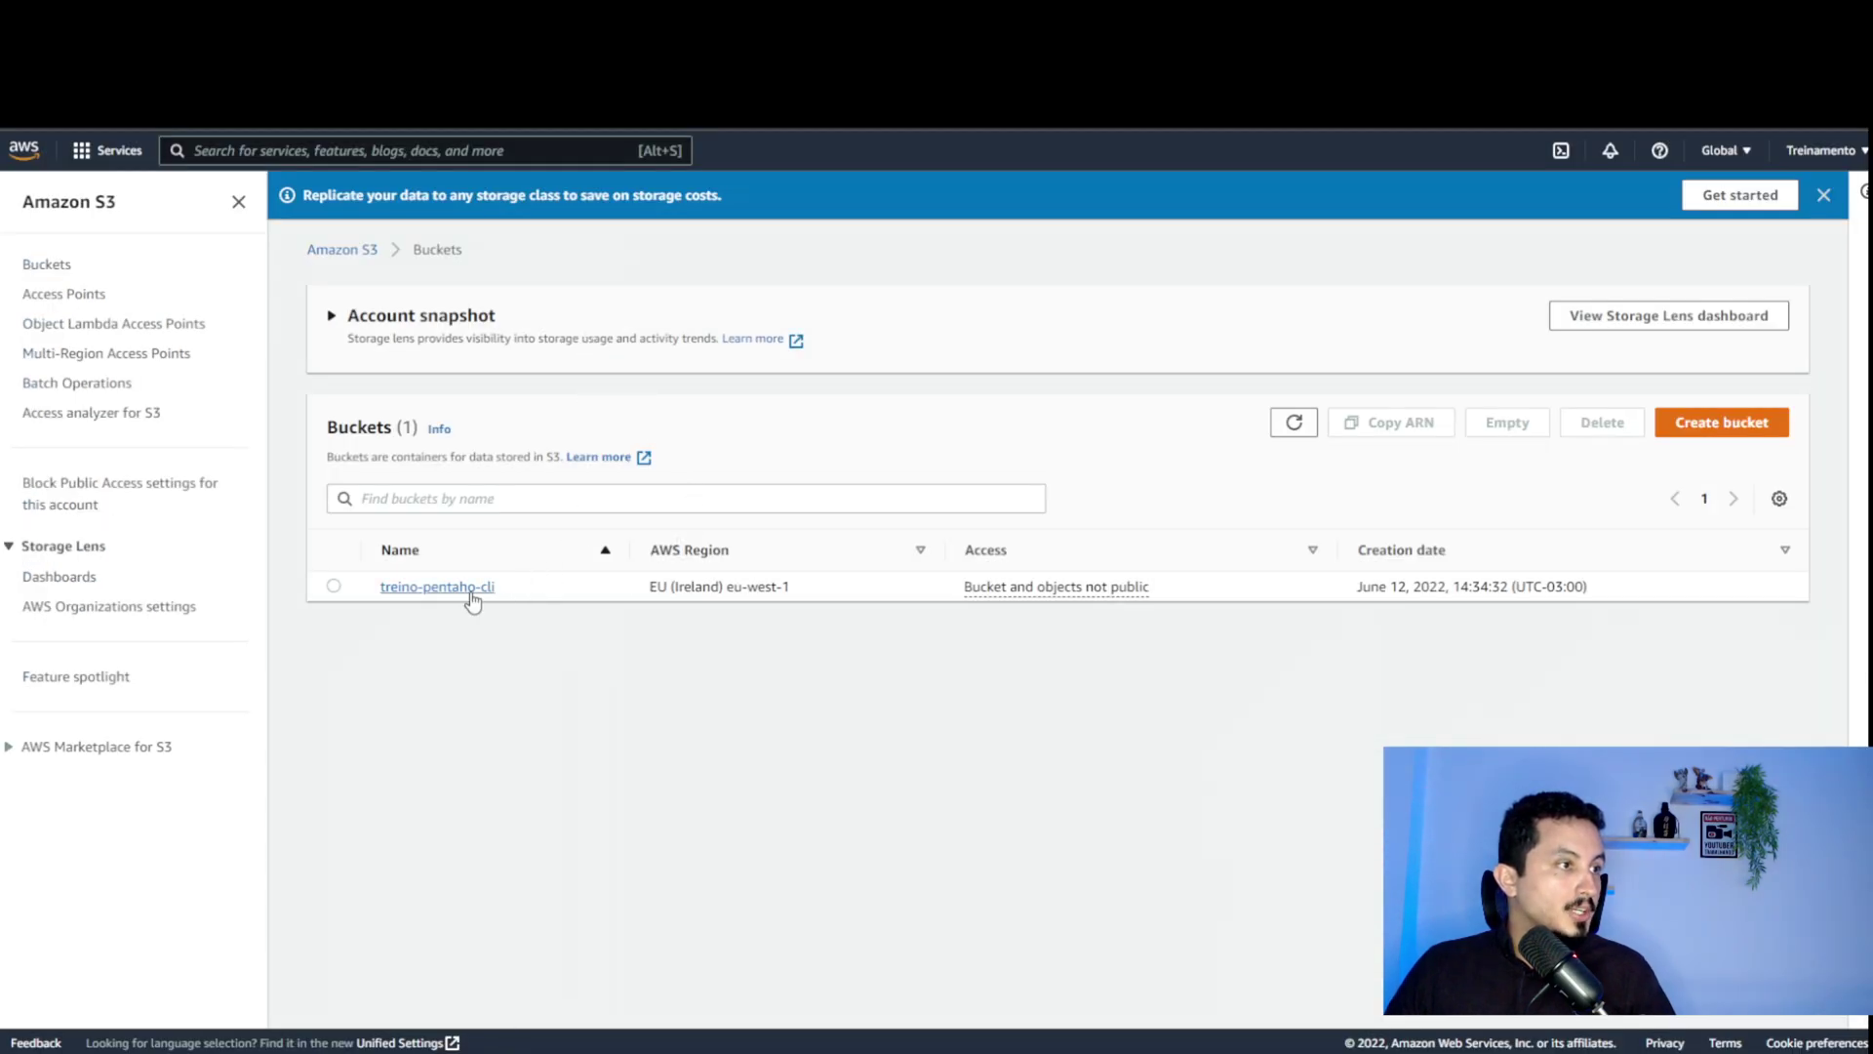
In the S3 console, open the treino-pentaho-cli bucket and refresh its object list to check for the output file
left_click(470, 590)
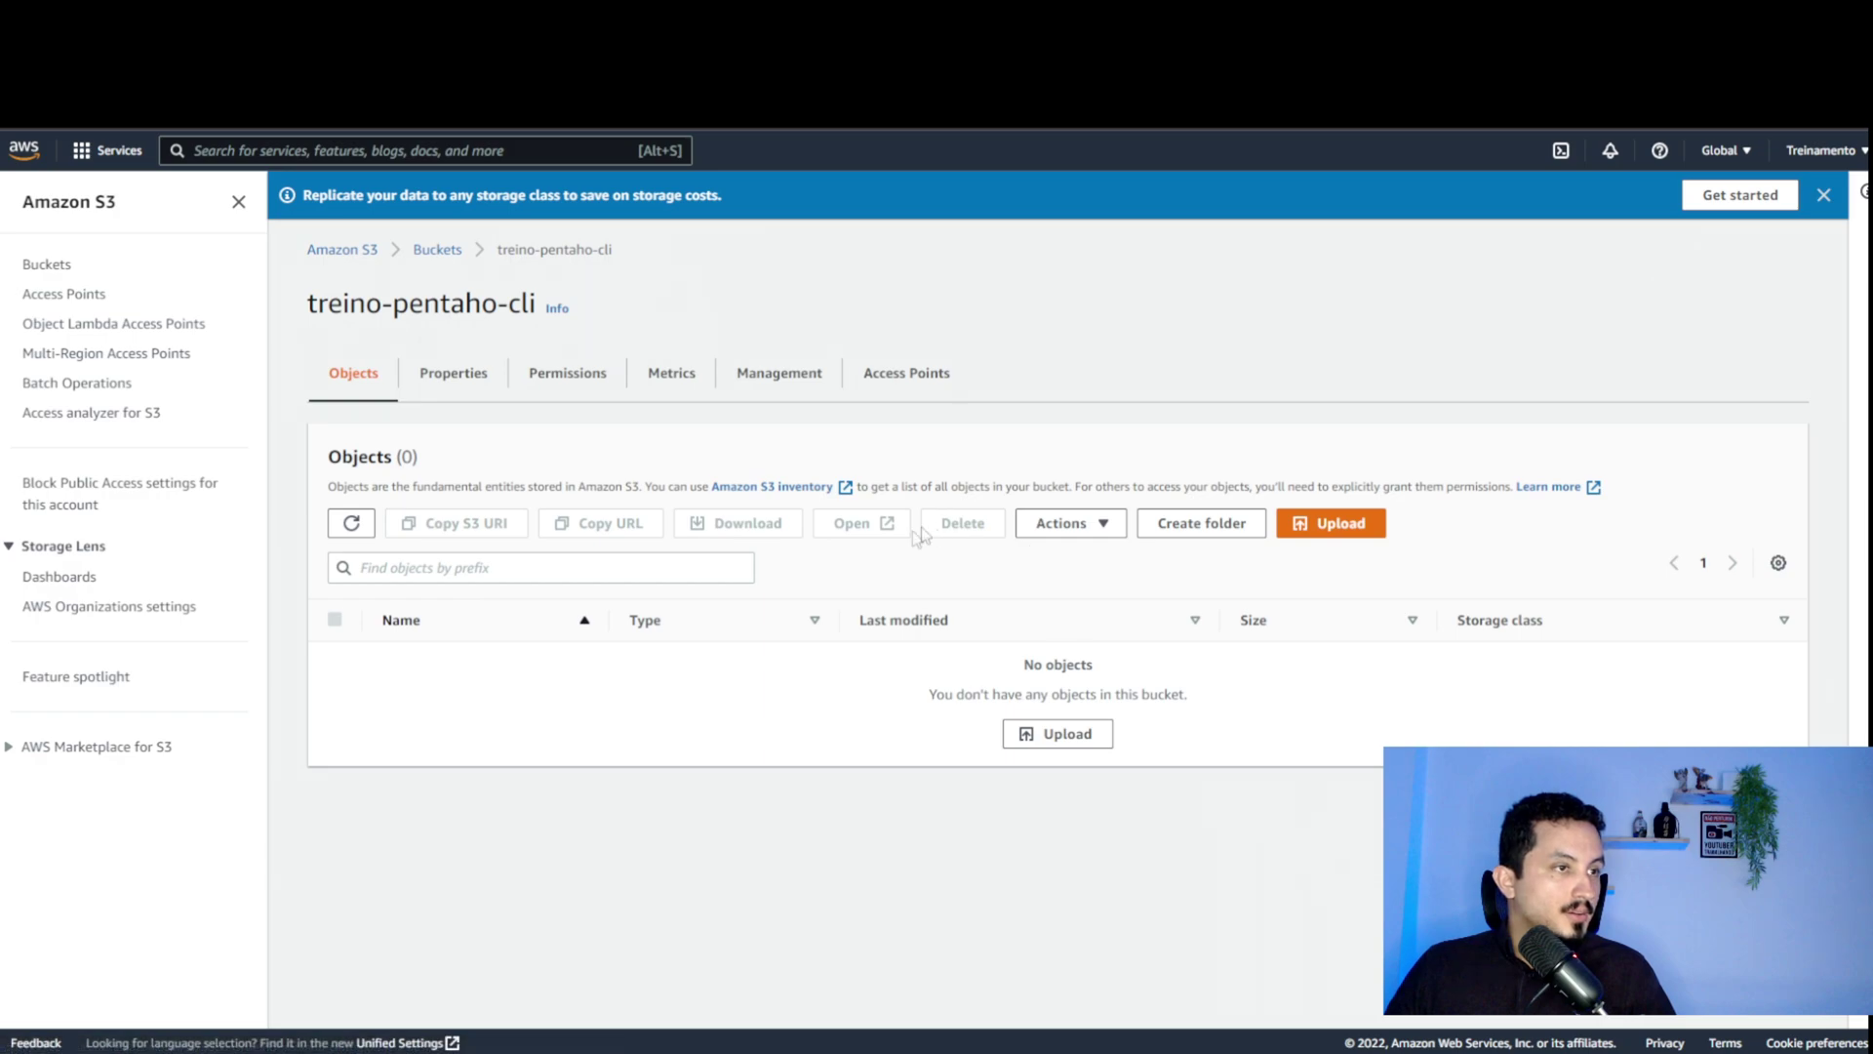
left_click(352, 524)
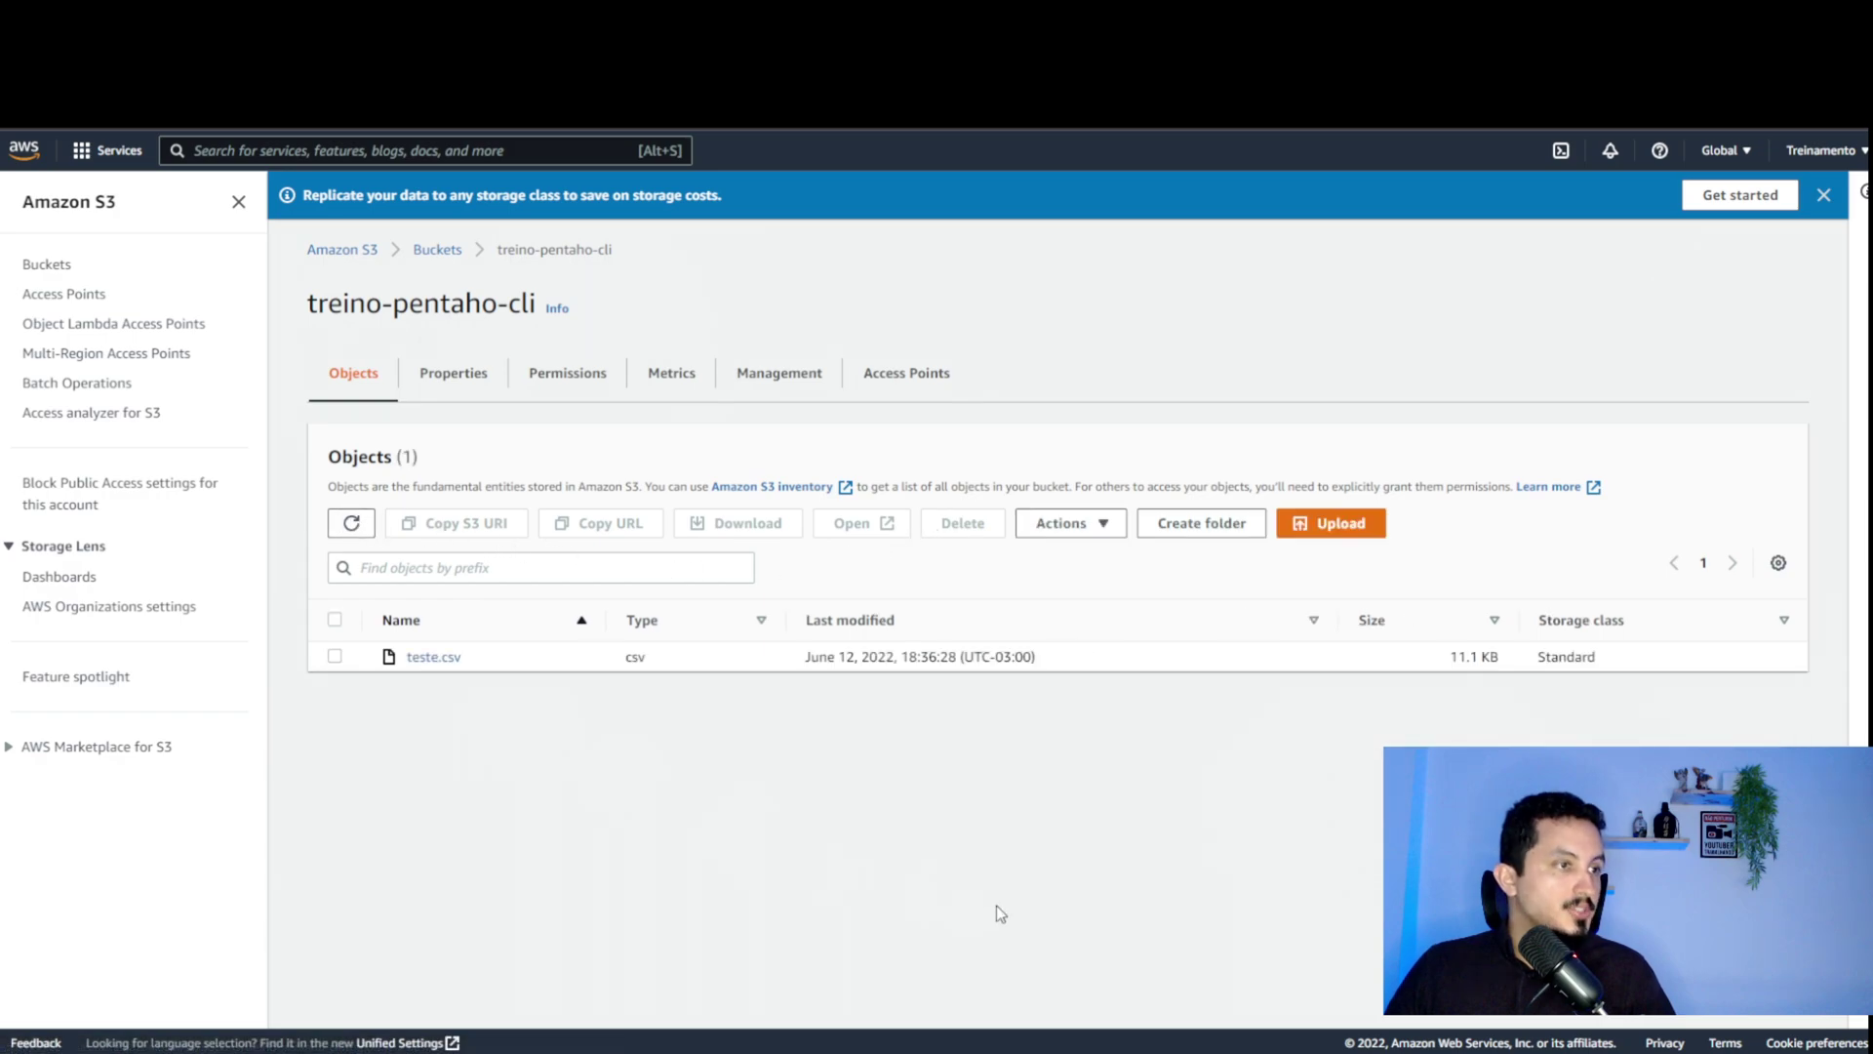